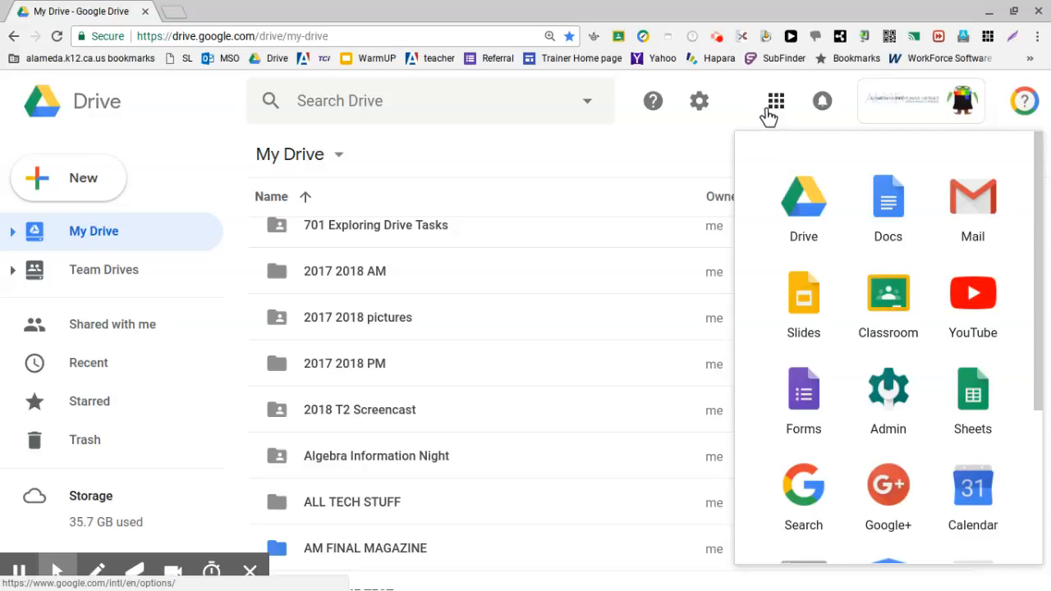
Step: Open the Google Forms home page from Drive and close it again
{"action": "left_click", "coordinate": [791, 409]}
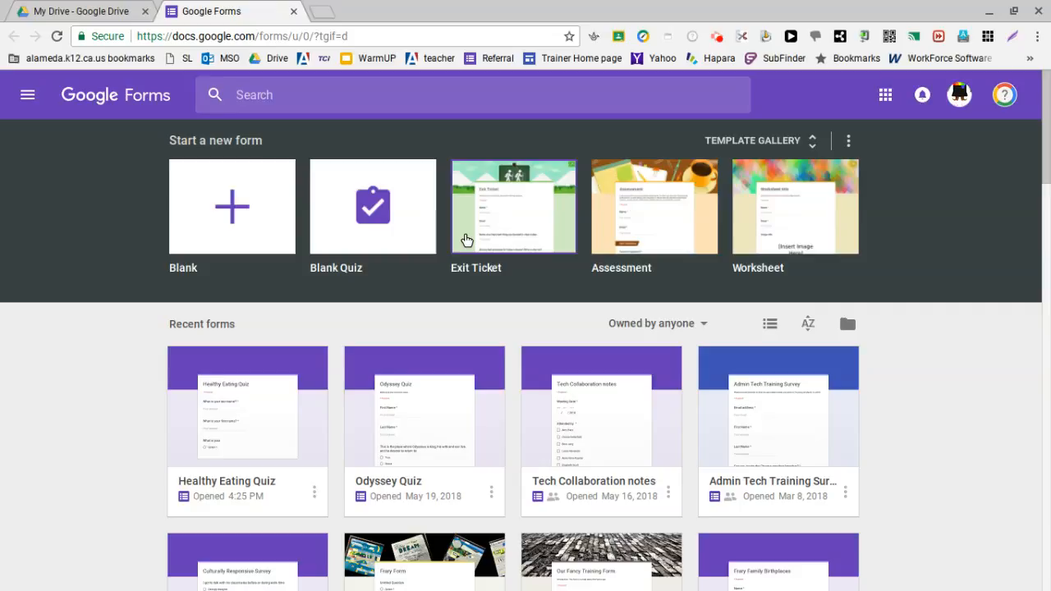
{"action": "left_click", "coordinate": [294, 12]}
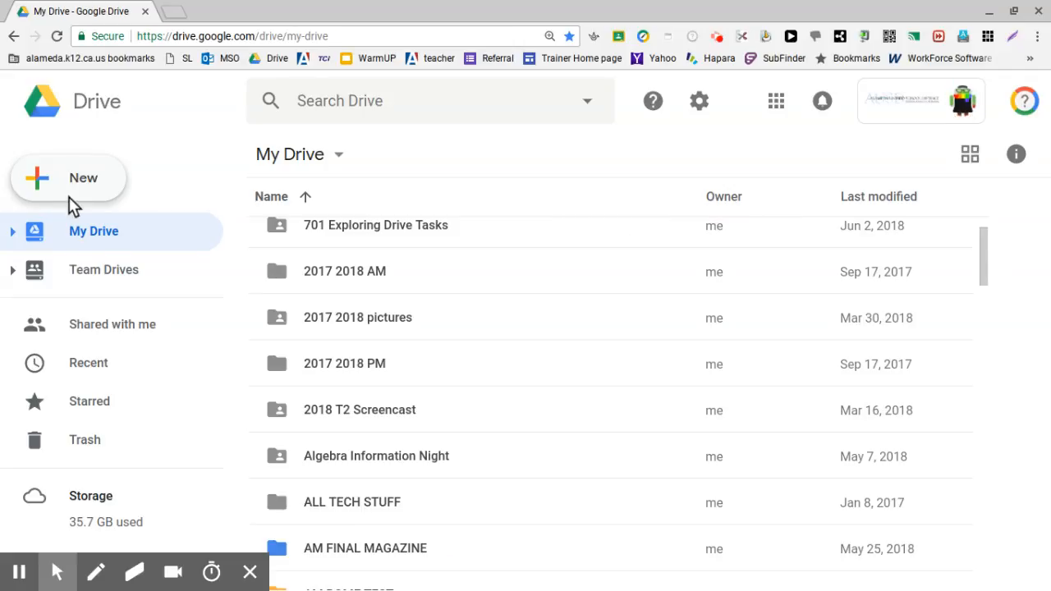
Step: Create a new blank Google Form from My Drive
{"action": "left_click", "coordinate": [89, 175]}
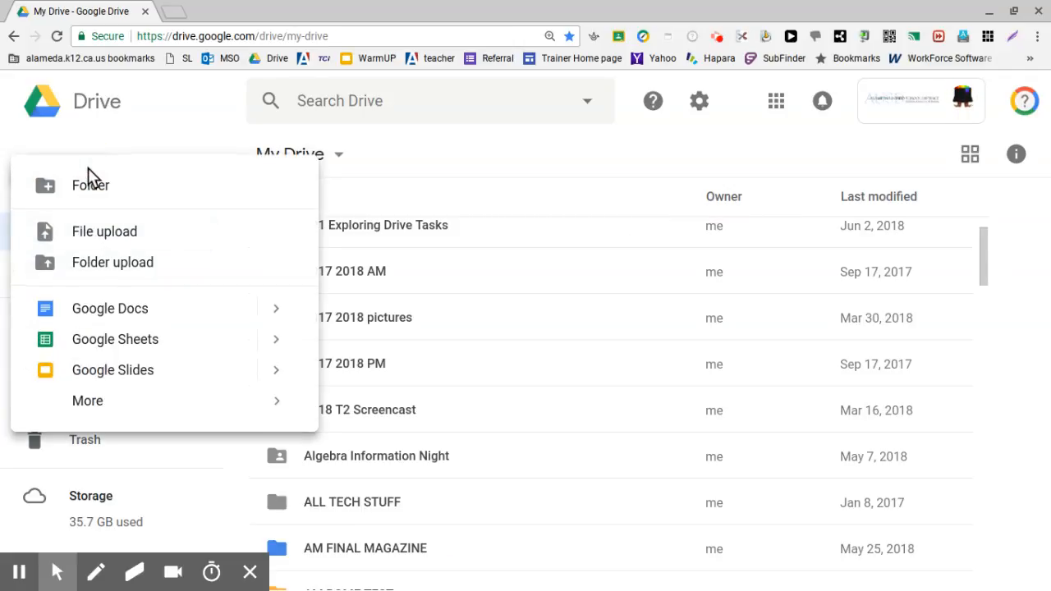
{"action": "mouse_move", "coordinate": [146, 393]}
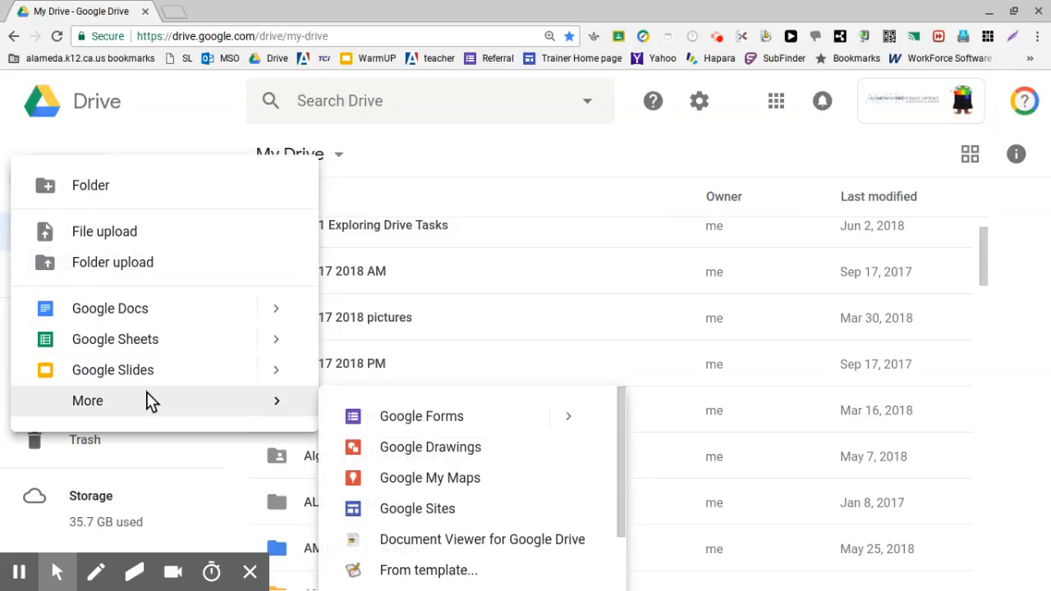
{"action": "left_click", "coordinate": [426, 412]}
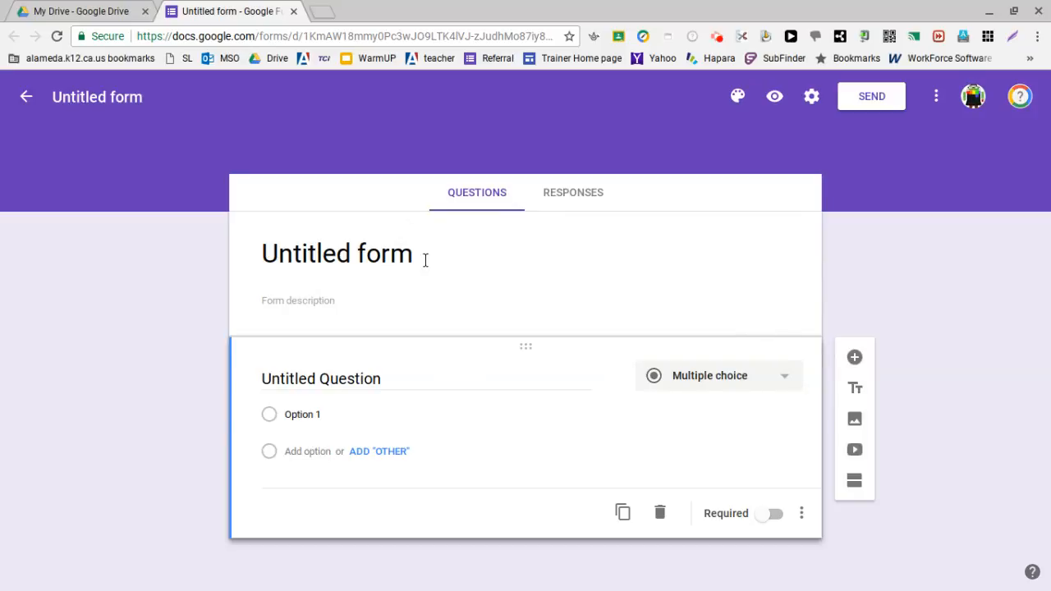
Step: Title the form "Healthy Eating Survey" and give the form file the same name
{"action": "left_click", "coordinate": [364, 253]}
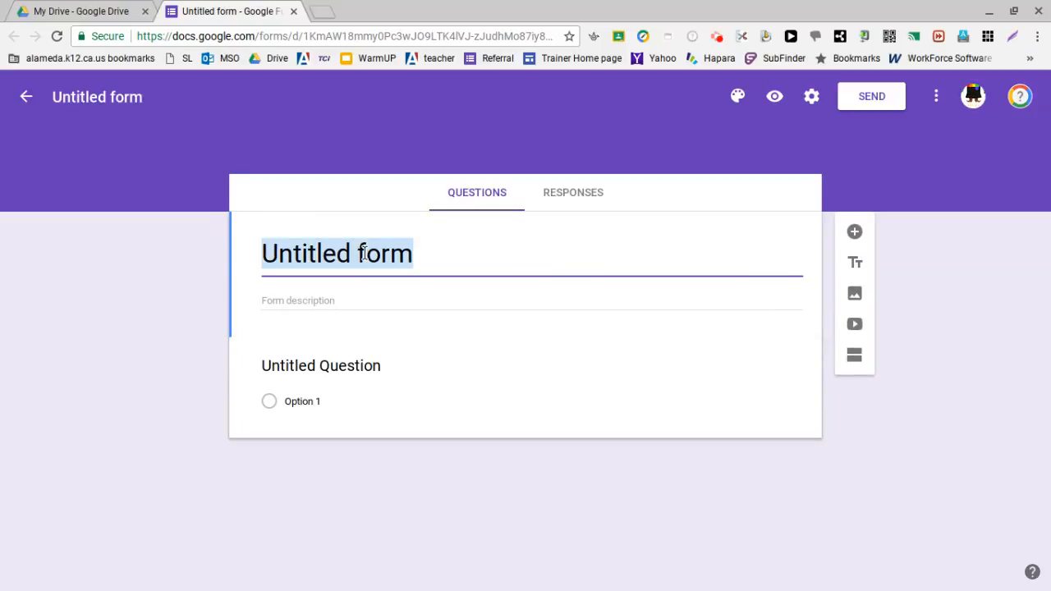
{"action": "type", "text": "Ha"}
{"action": "key", "text": "BackSpace"}
{"action": "type", "text": "e"}
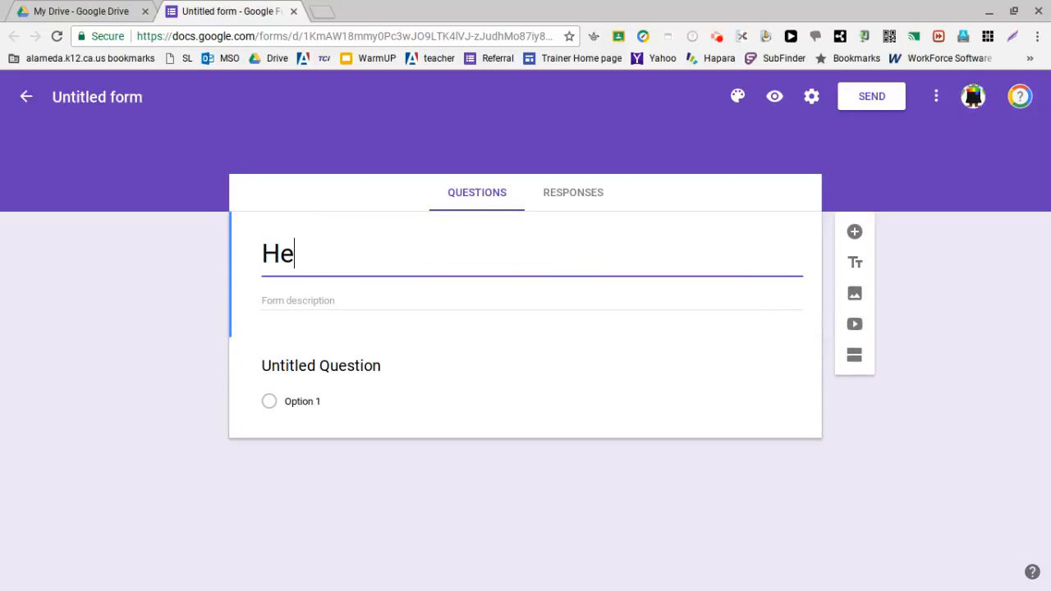
{"action": "type", "text": "althy Eating"}
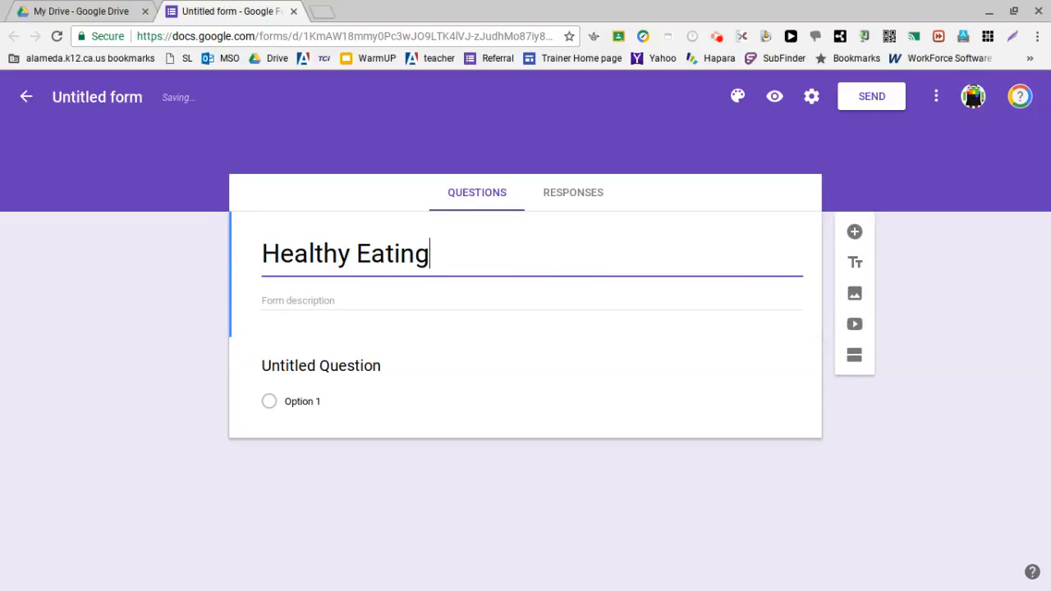
{"action": "type", "text": " Survey"}
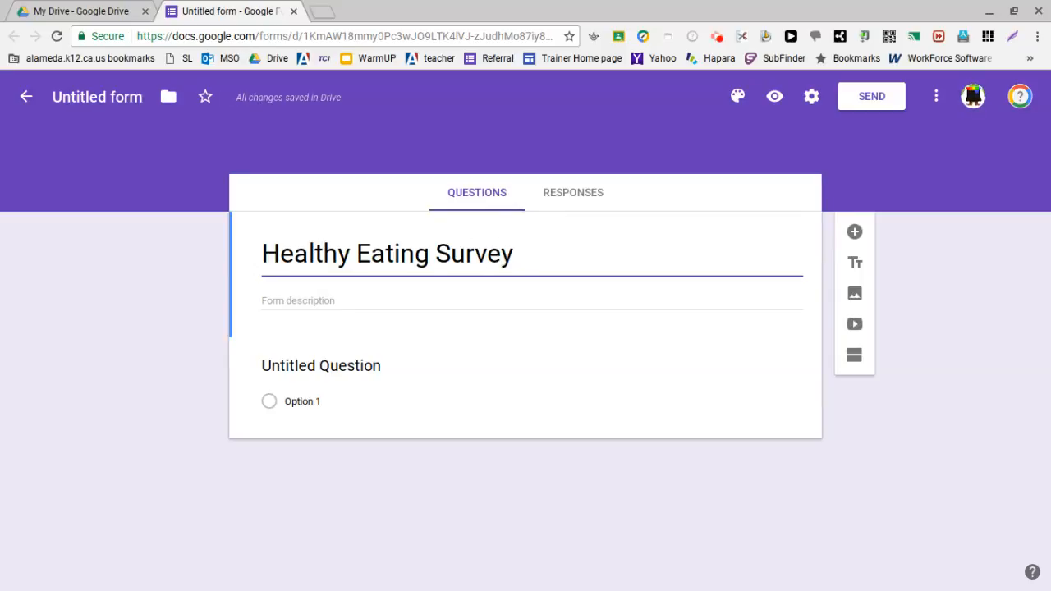
{"action": "left_click", "coordinate": [102, 98]}
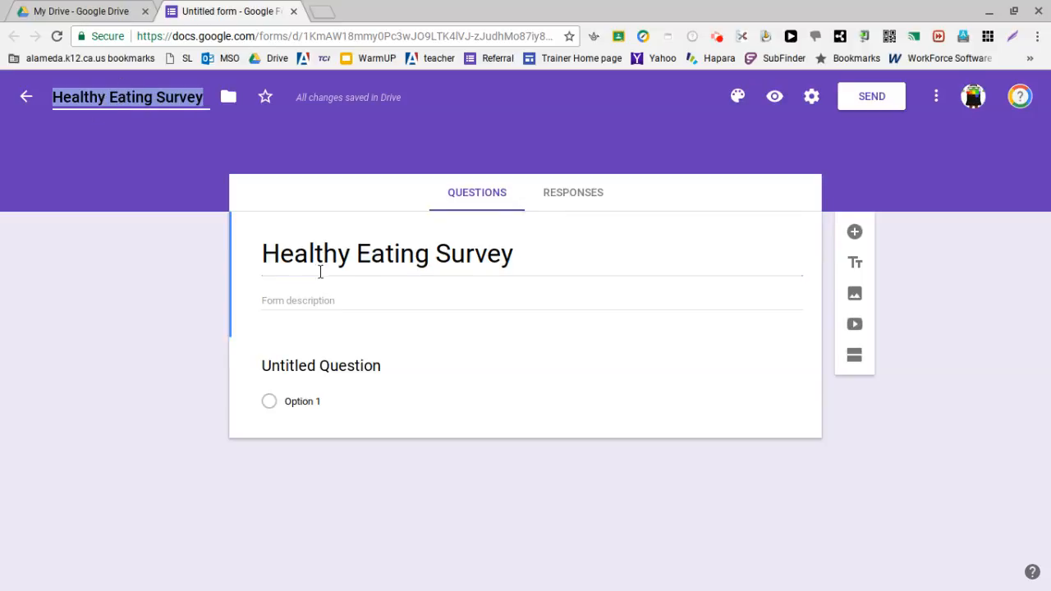
Step: Enter "pre lesson survey" as the form description
{"action": "left_click", "coordinate": [362, 299]}
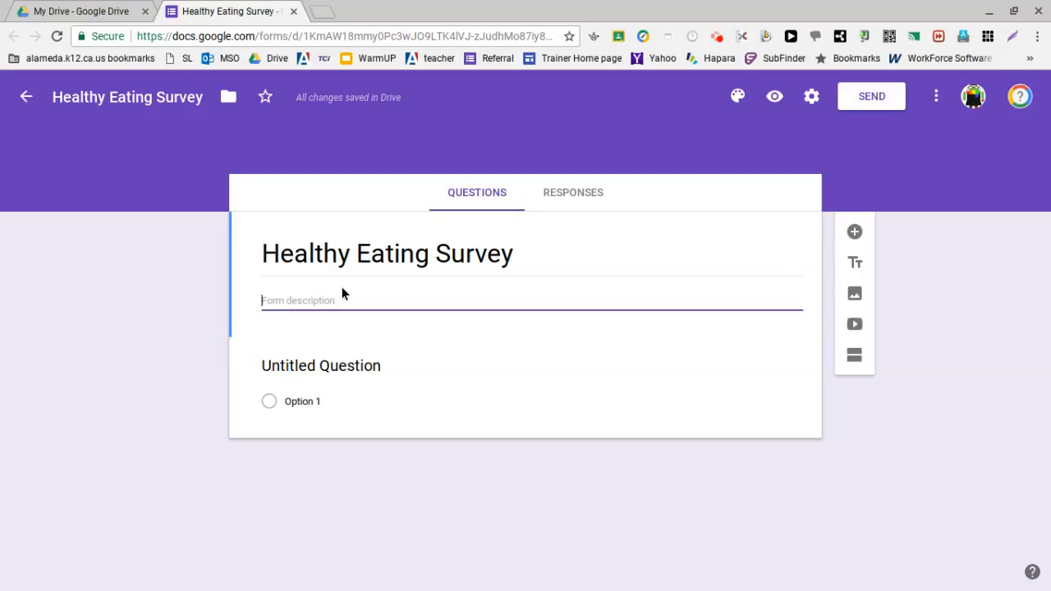
{"action": "type", "text": "pre"}
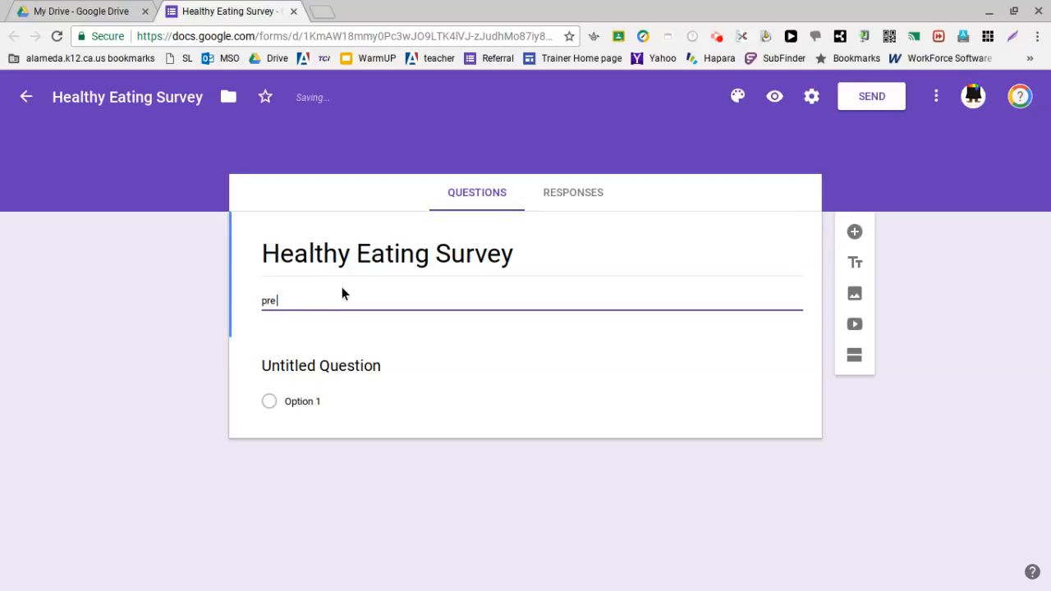
{"action": "type", "text": " lesson survey"}
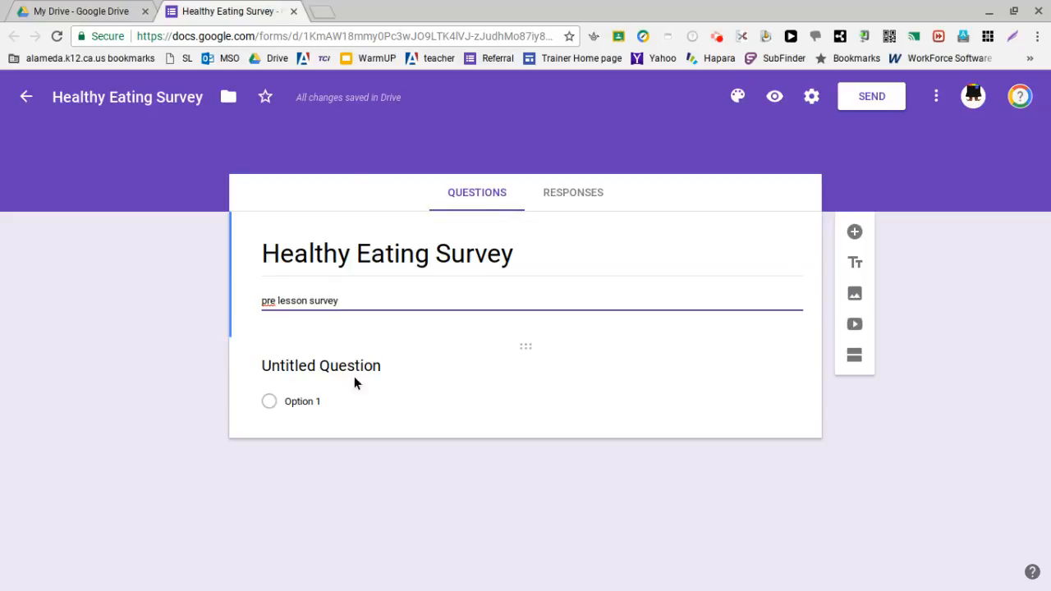
Step: Replace the untitled first question's text with "What is your name?"
{"action": "left_click", "coordinate": [391, 375]}
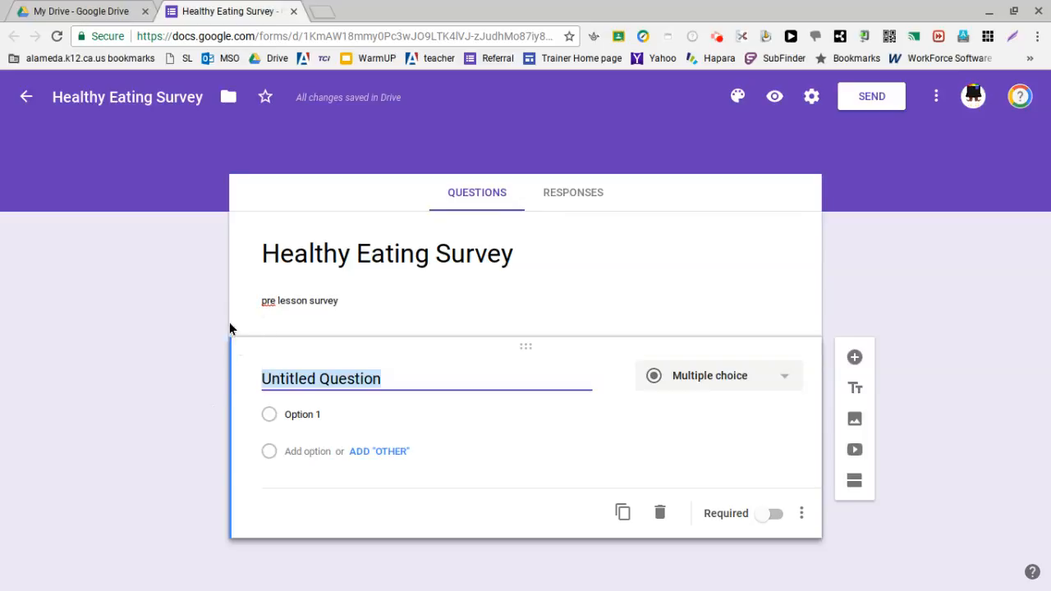
{"action": "left_click_drag", "start_coordinate": [458, 347], "coordinate": [503, 255]}
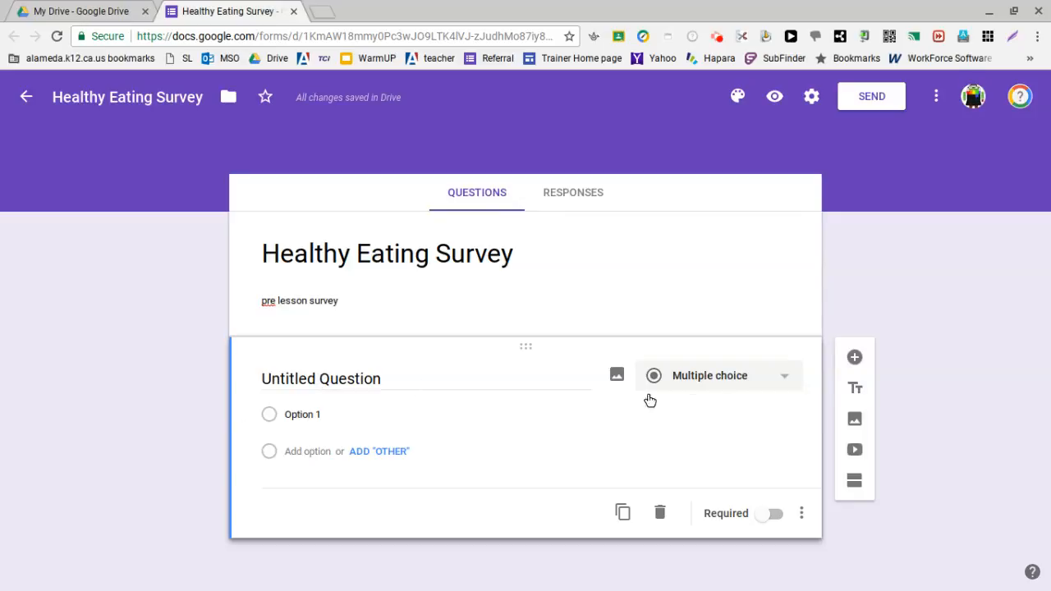
{"action": "left_click", "coordinate": [394, 379]}
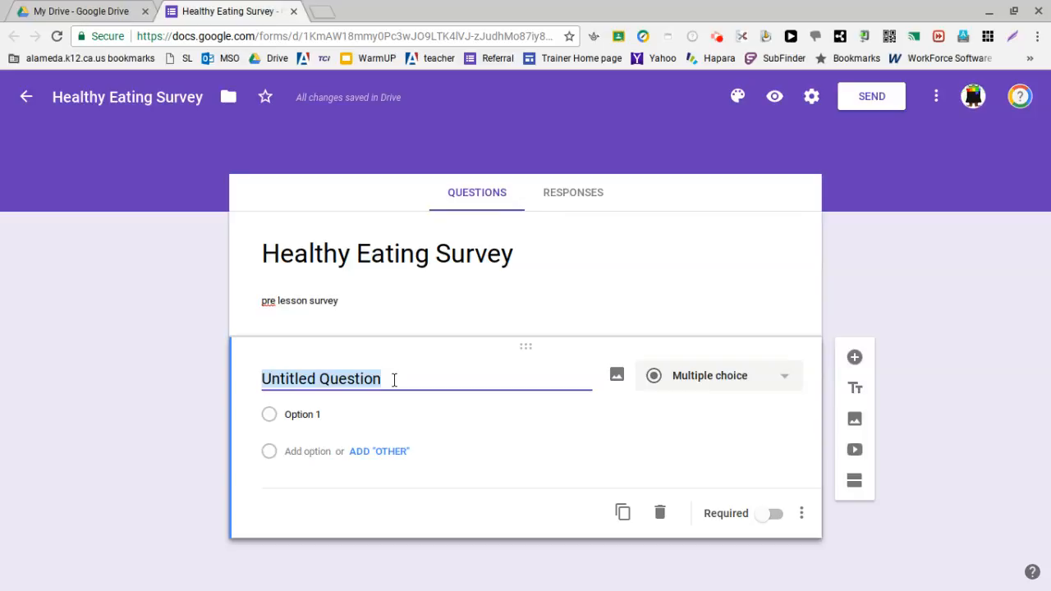
{"action": "type", "text": "W"}
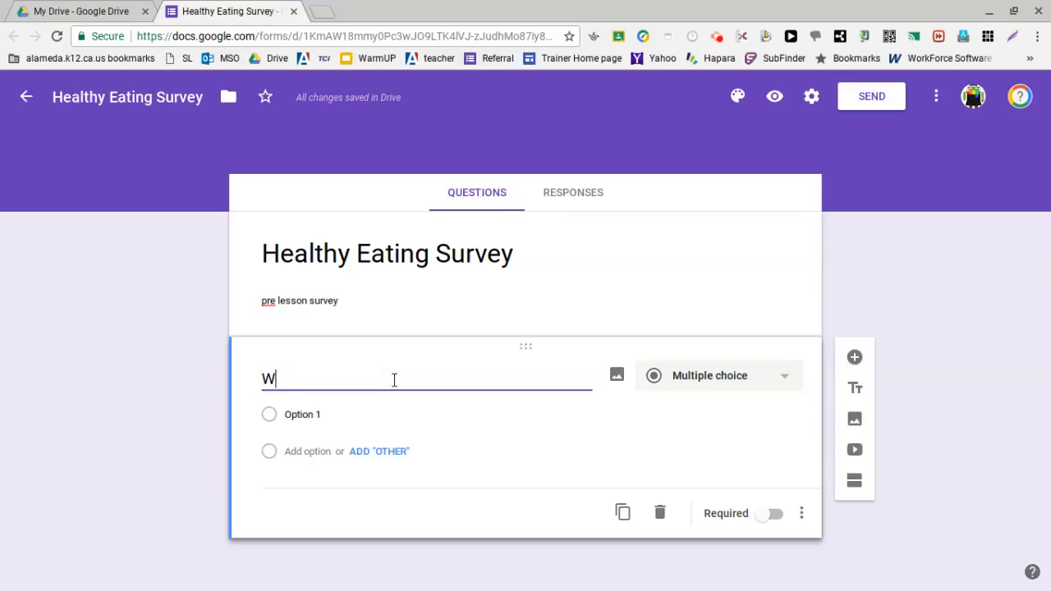
{"action": "type", "text": "hat is your name?"}
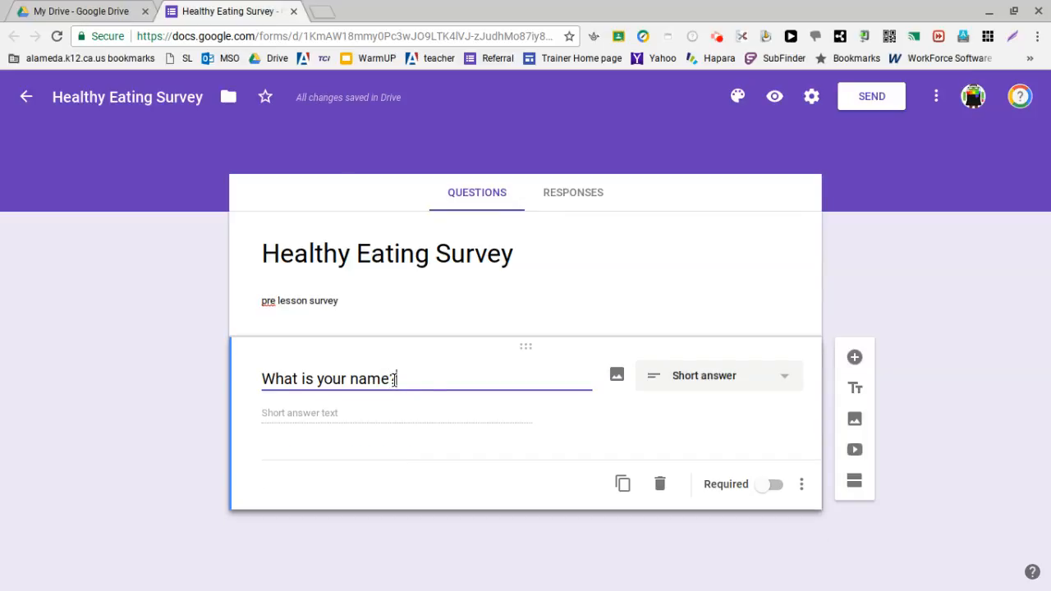
Step: Check the available question types without changing the name question's type, and make the question required
{"action": "left_click", "coordinate": [787, 383]}
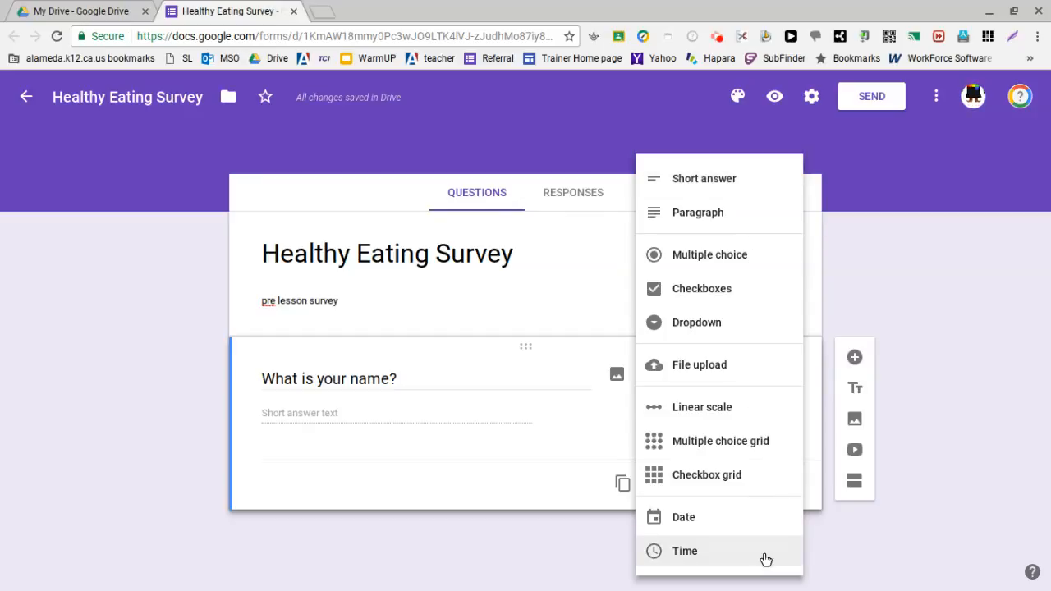
{"action": "left_click", "coordinate": [461, 402]}
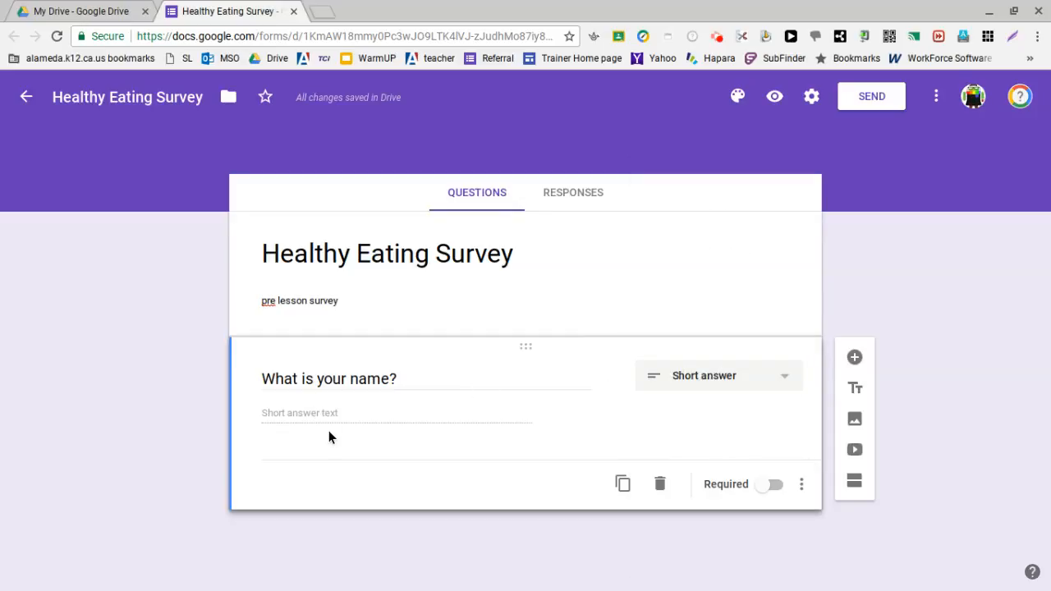
{"action": "triple_click", "coordinate": [341, 376]}
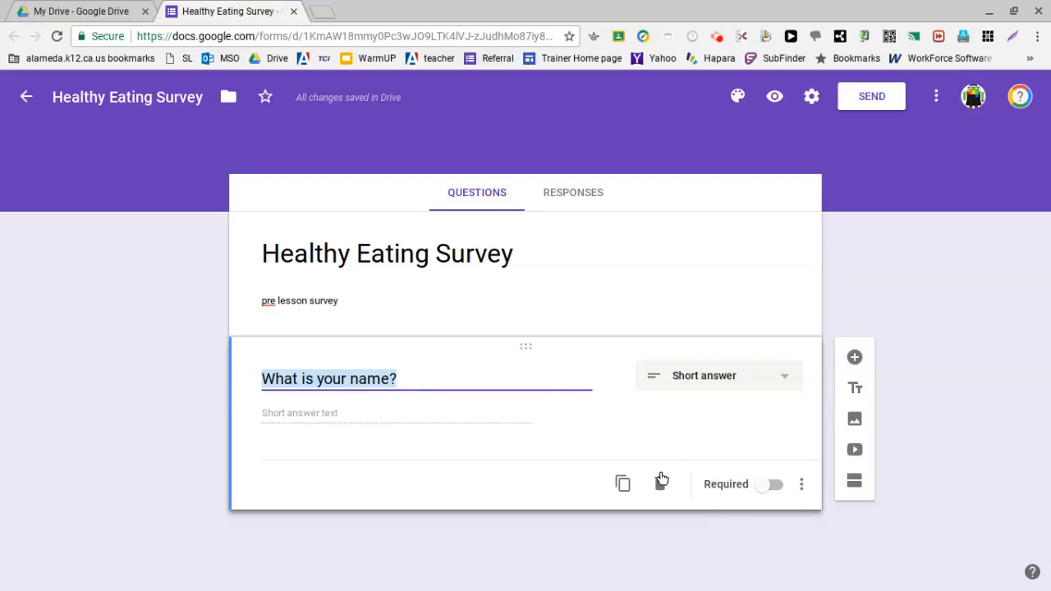
{"action": "left_click", "coordinate": [757, 485]}
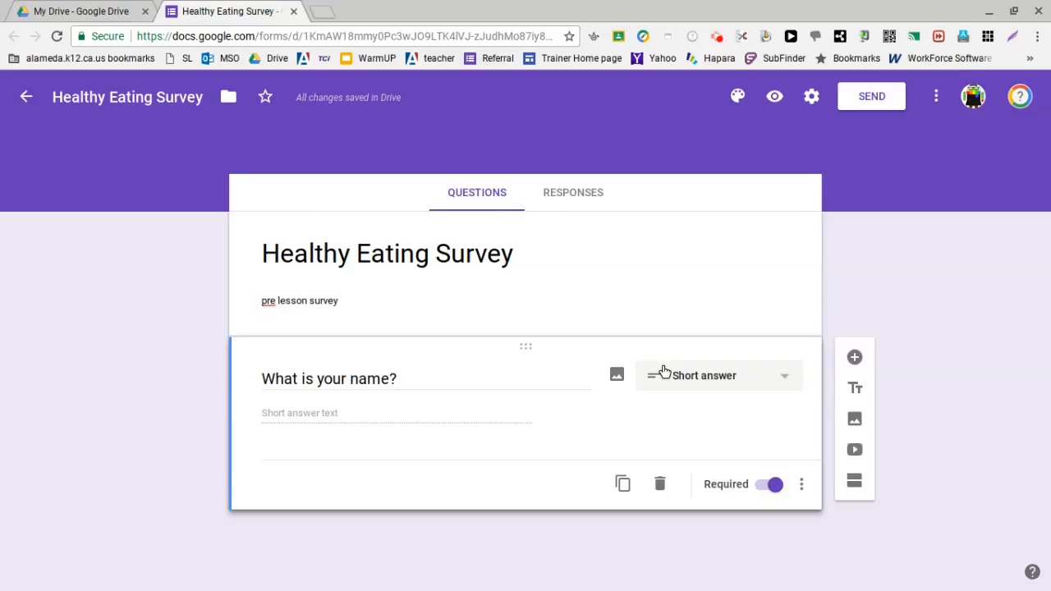
Step: Add a second question, "What is your favorite thing to eat for breakfast?", and set its type to Multiple choice
{"action": "left_click", "coordinate": [856, 358]}
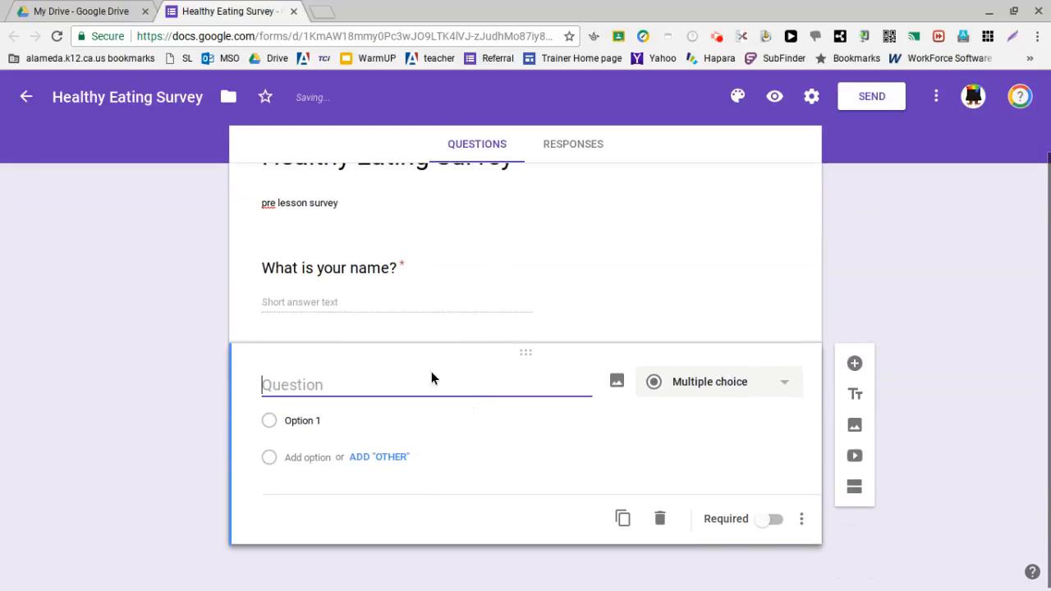
{"action": "scroll", "coordinate": [241, 383], "scroll_direction": "up", "scroll_amount": 2}
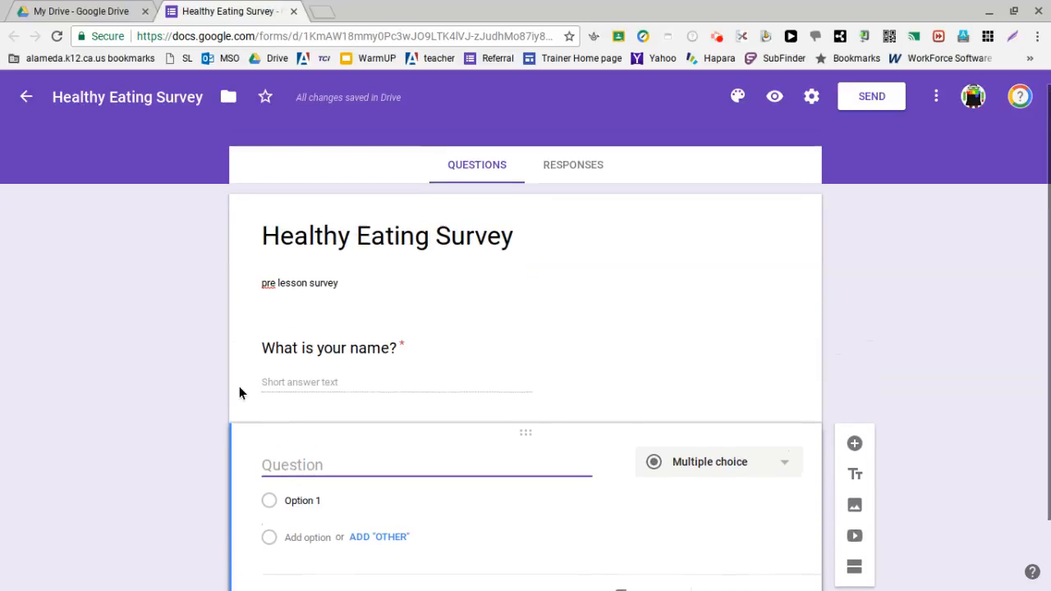
{"action": "scroll", "coordinate": [326, 393], "scroll_direction": "down", "scroll_amount": 2}
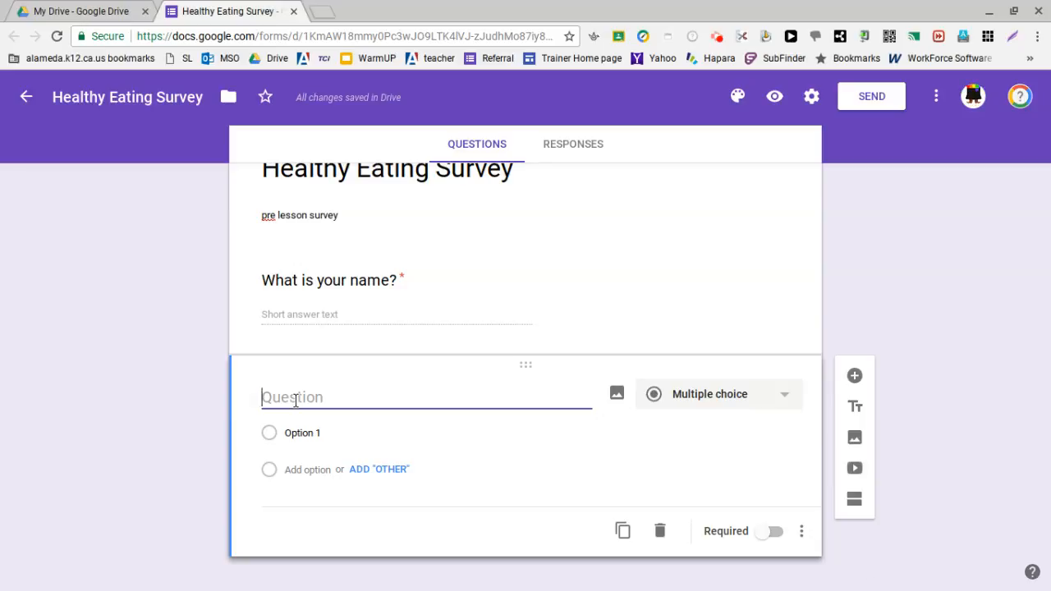
{"action": "type", "text": "What is your fa"}
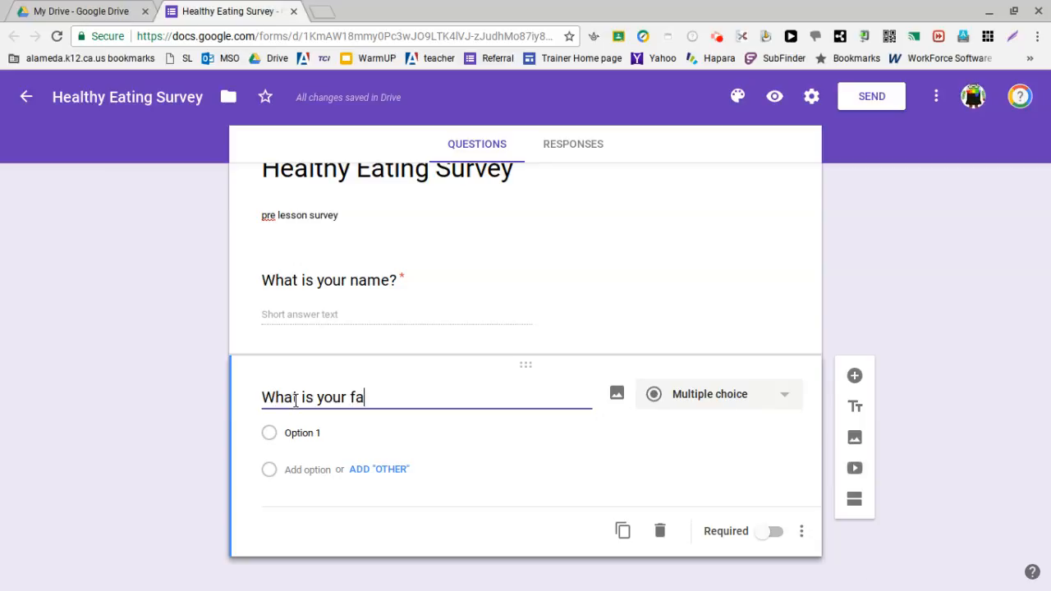
{"action": "type", "text": "vorite thin"}
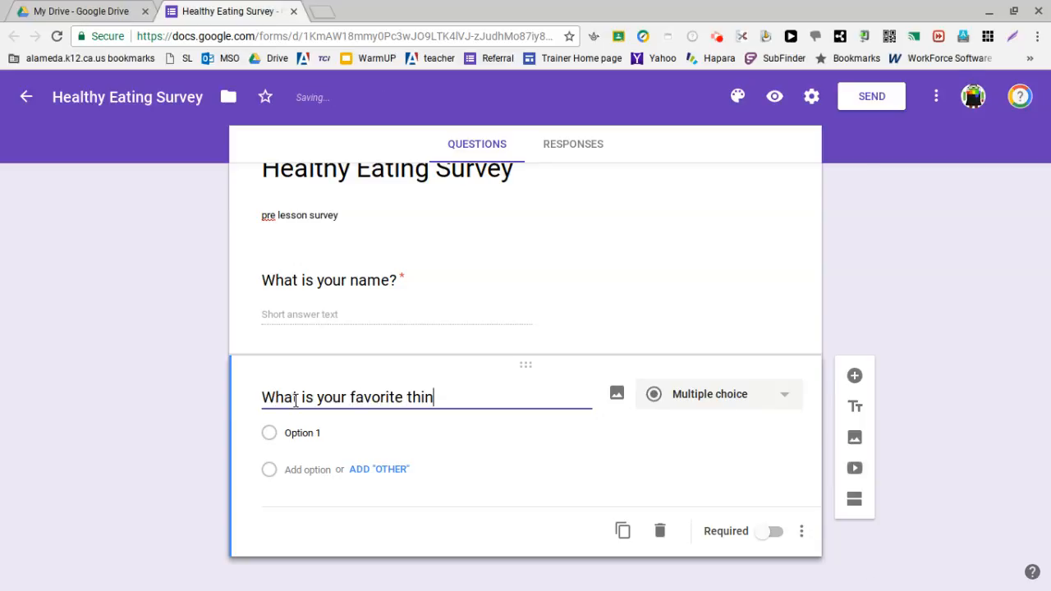
{"action": "type", "text": "g to eat "}
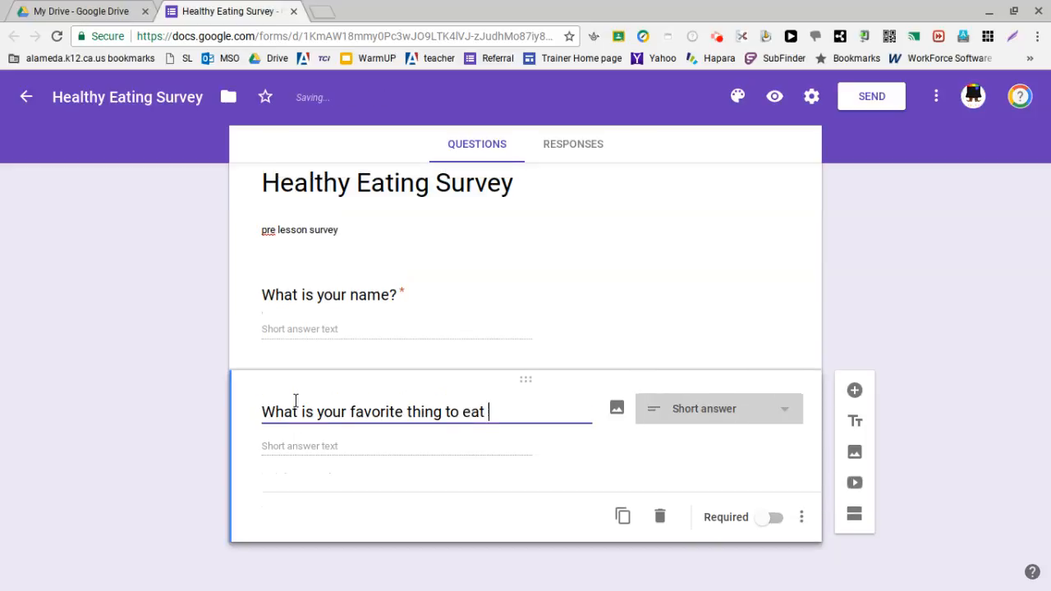
{"action": "type", "text": "for breakf"}
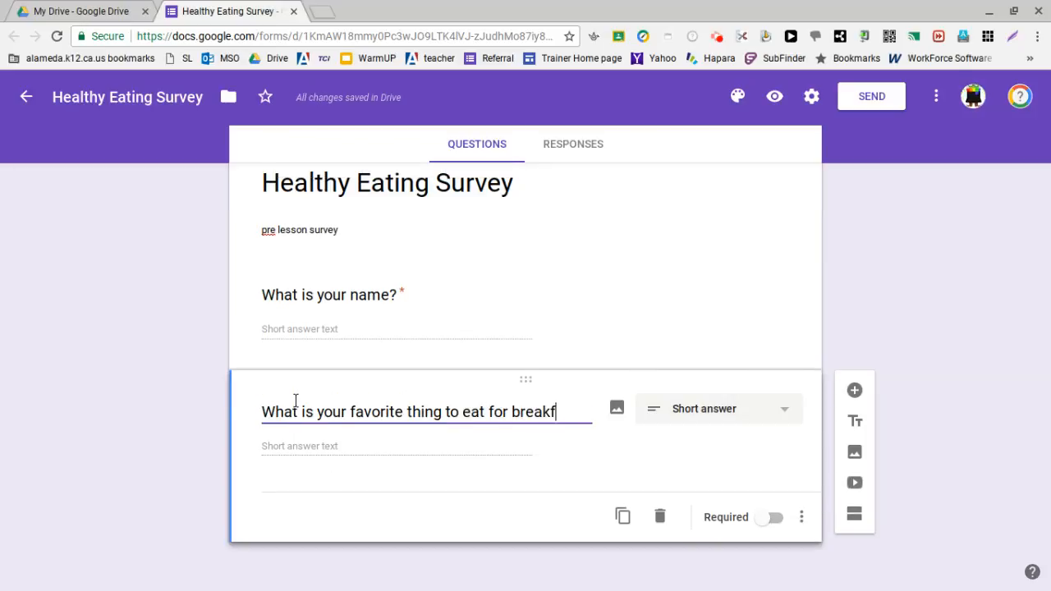
{"action": "type", "text": "ast?"}
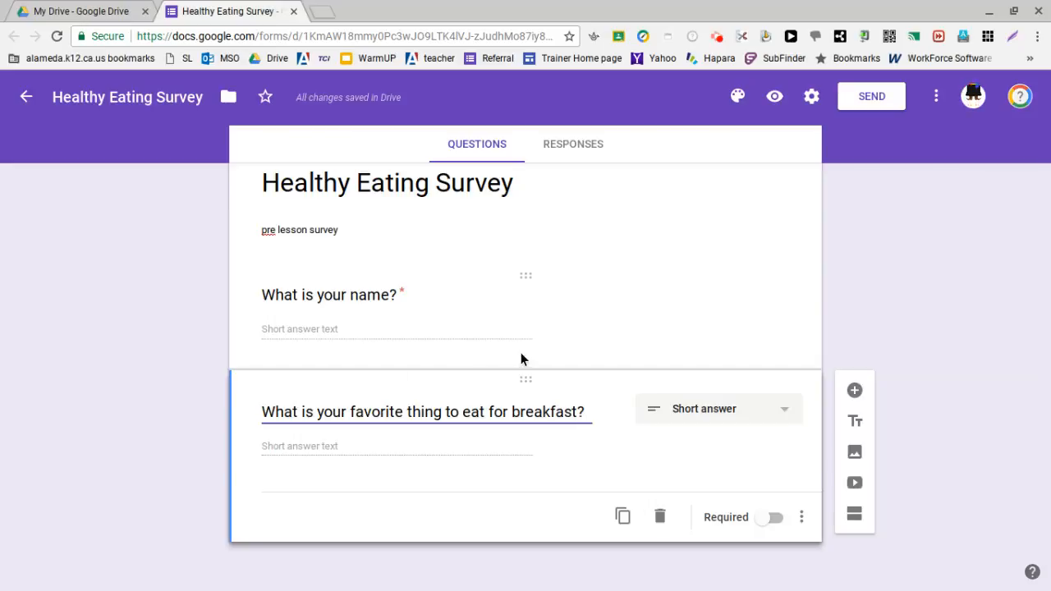
{"action": "left_click", "coordinate": [698, 407]}
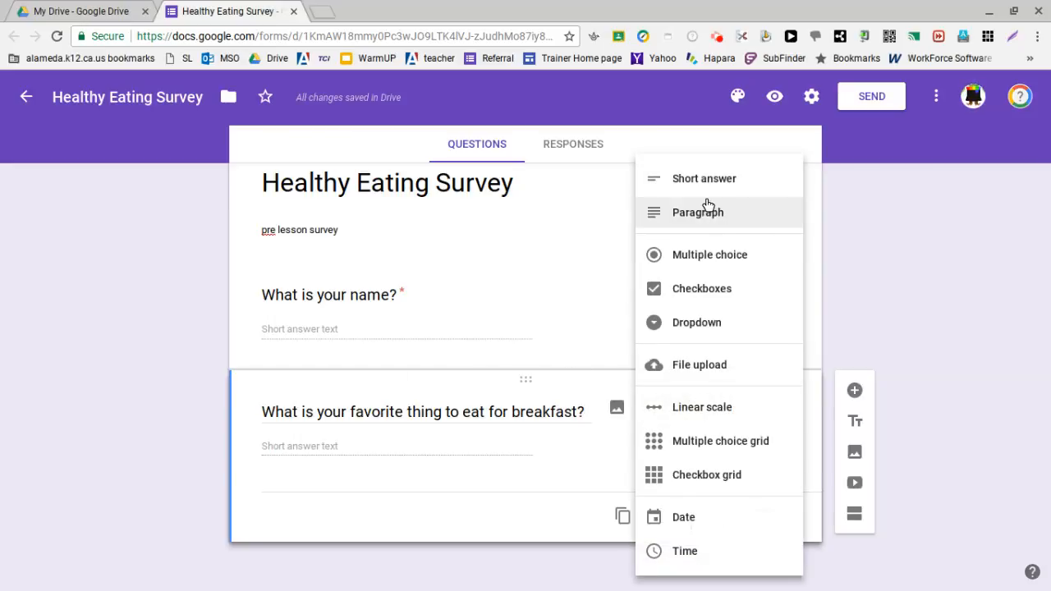
{"action": "left_click", "coordinate": [730, 255]}
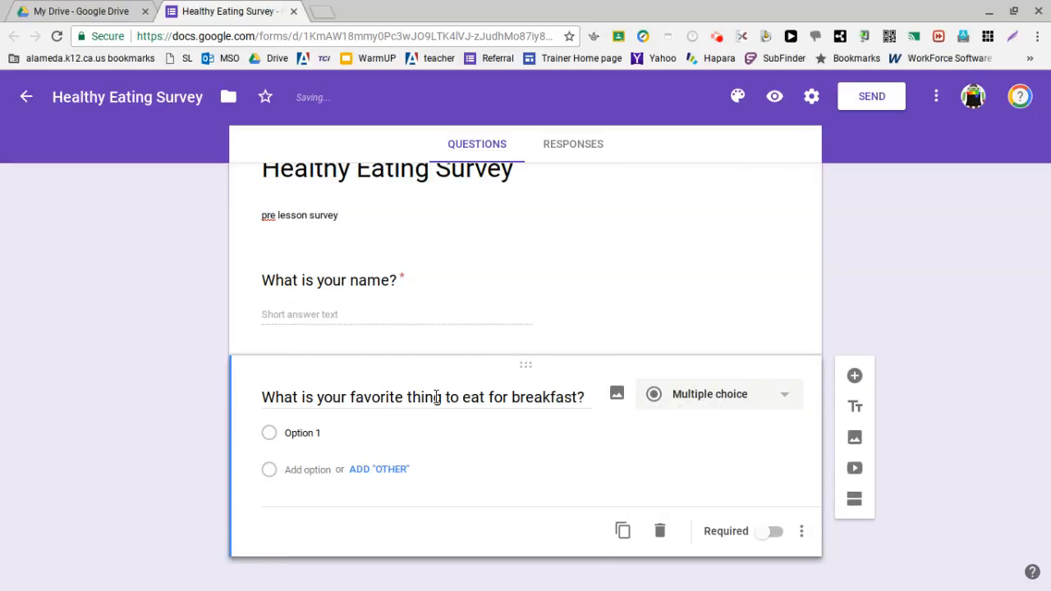
Step: Set the breakfast question's first answer option to "cereal" and move on to the add-option field
{"action": "left_click", "coordinate": [287, 430]}
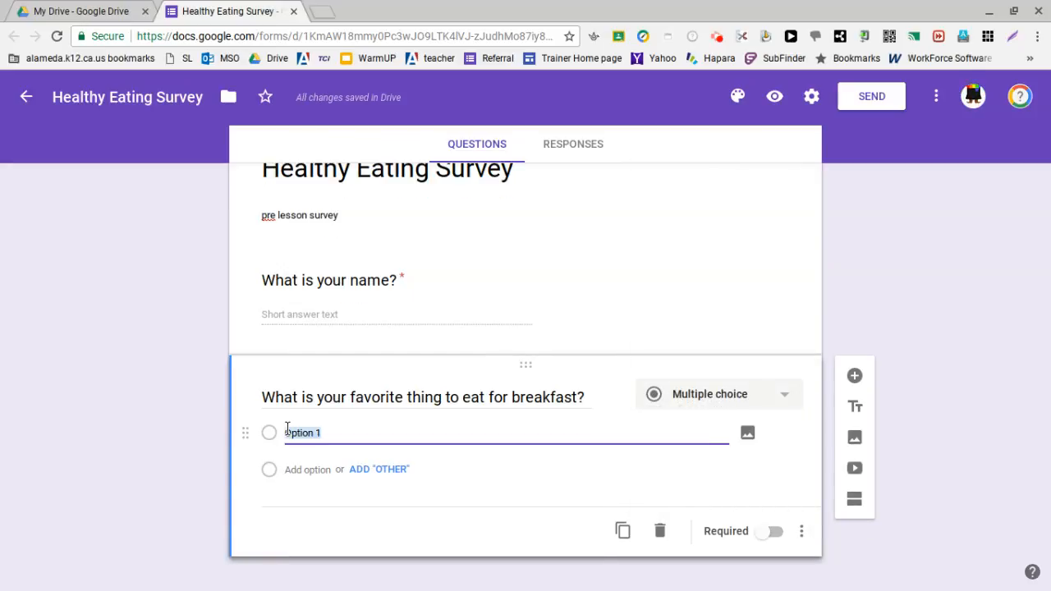
{"action": "type", "text": "cerial"}
{"action": "key", "text": "BackSpace"}
{"action": "key", "text": "BackSpace"}
{"action": "key", "text": "BackSpace"}
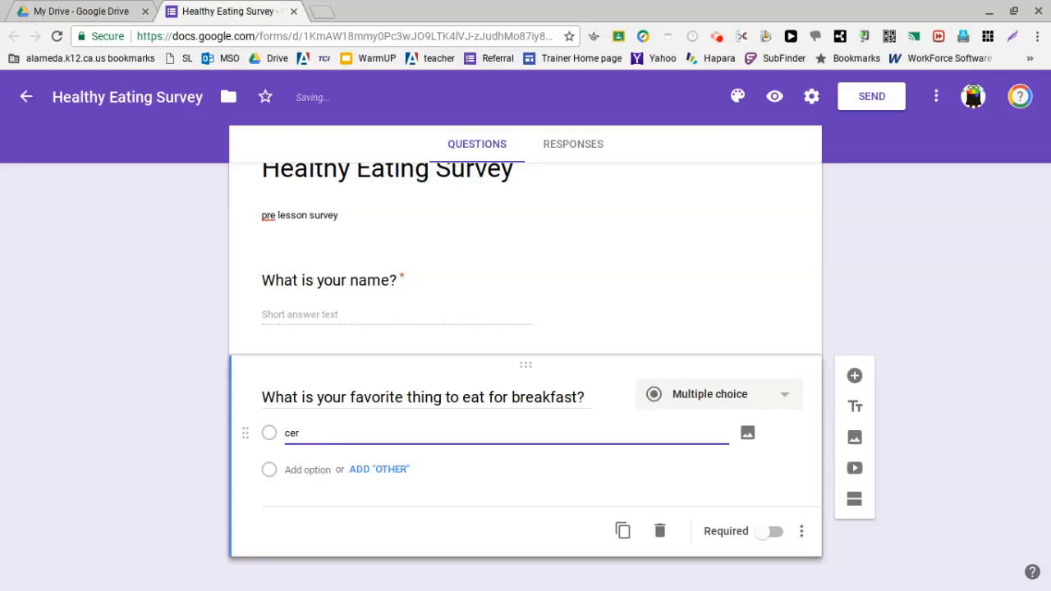
{"action": "type", "text": "eal"}
{"action": "key", "text": "Tab"}
{"action": "key", "text": "Tab"}
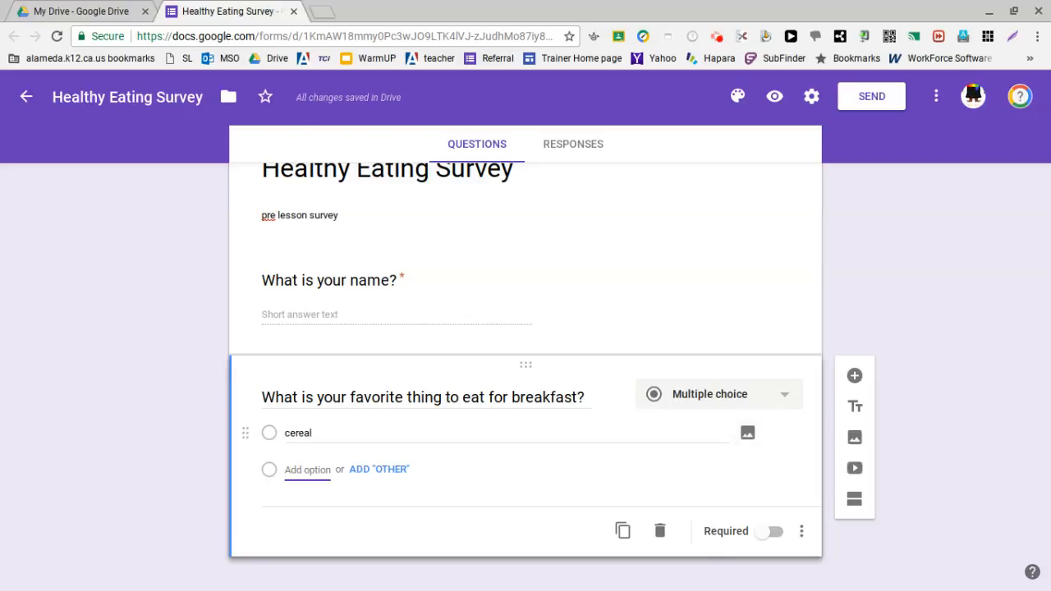
Step: Add "toast, bagel, bread" as the breakfast question's second answer option
{"action": "type", "text": "toast/"}
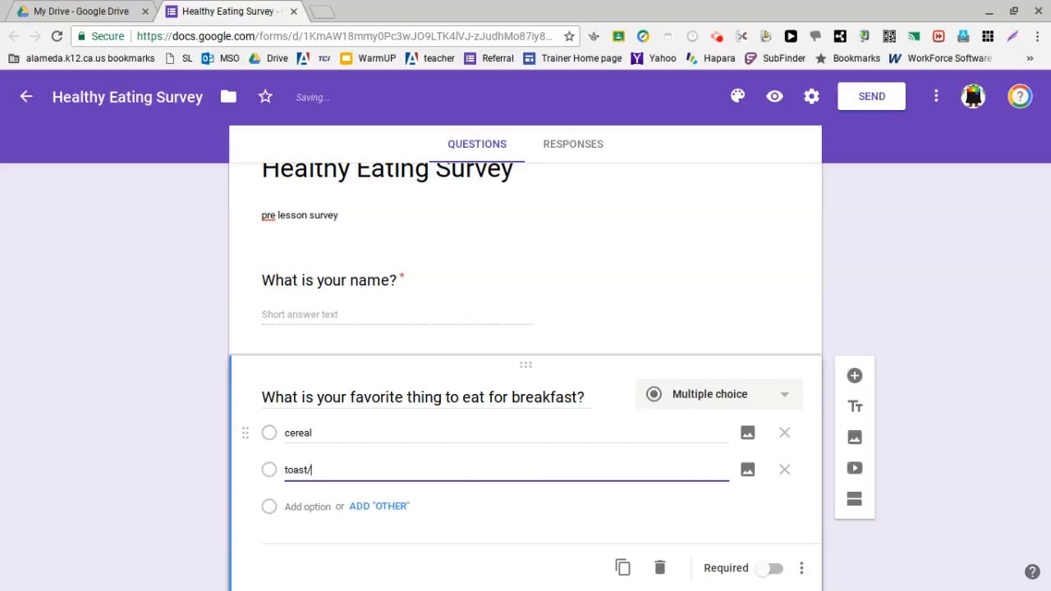
{"action": "key", "text": "BackSpace"}
{"action": "type", "text": ", g"}
{"action": "type", "text": "agel"}
{"action": "type", "text": ", bread"}
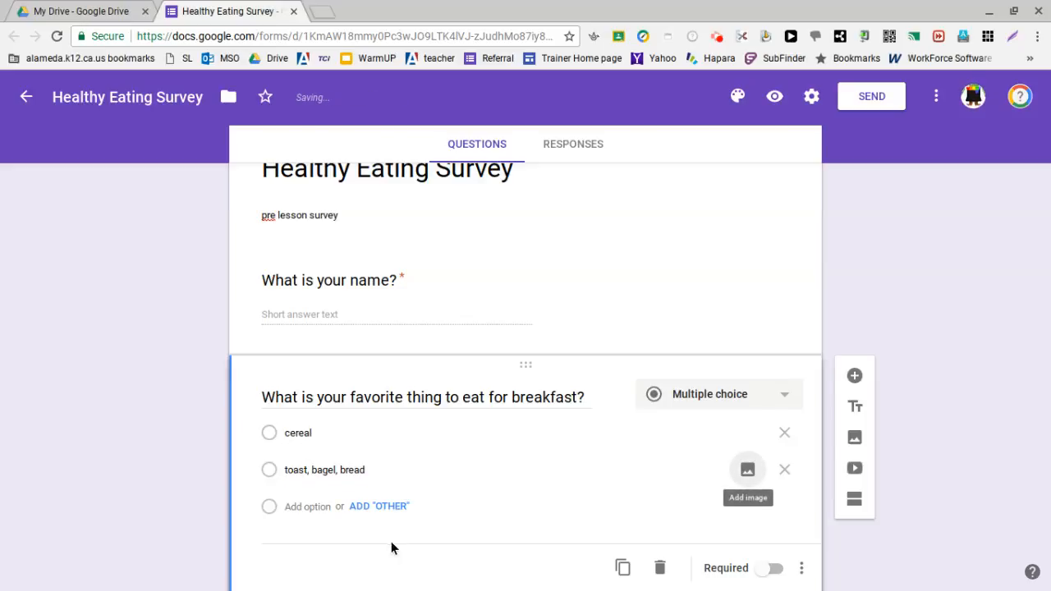
Step: Add "pancake, french toast" as the breakfast question's third answer option
{"action": "left_click", "coordinate": [321, 507]}
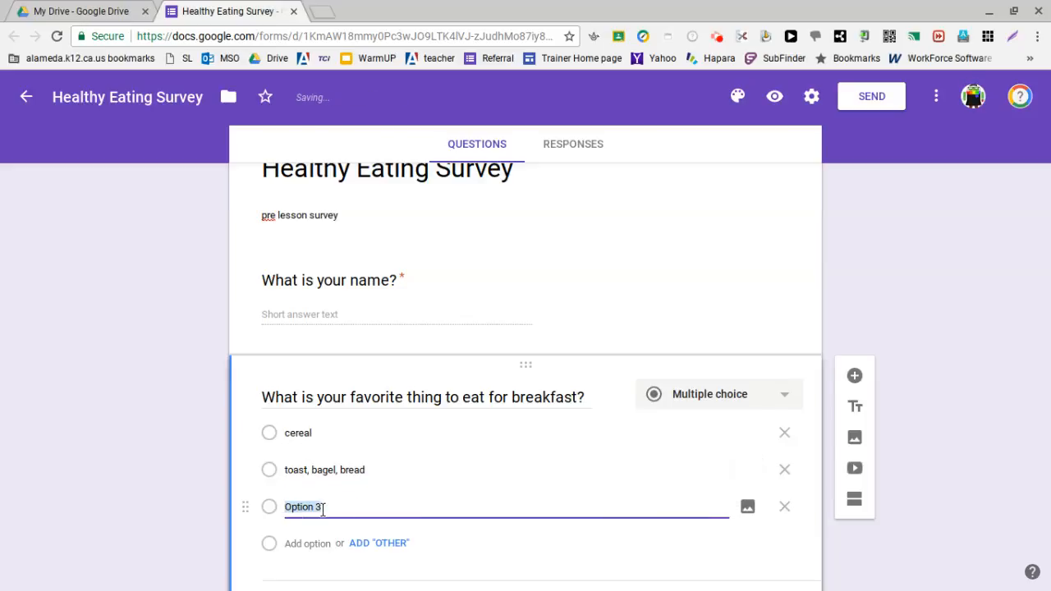
{"action": "type", "text": "pancake, fre"}
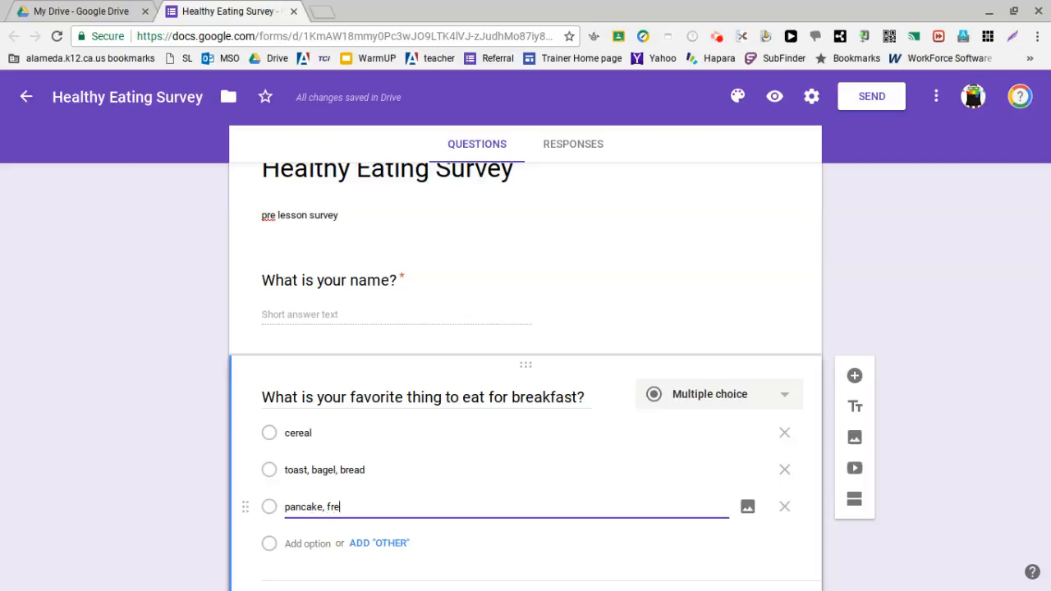
{"action": "type", "text": "nch toa"}
{"action": "type", "text": "st"}
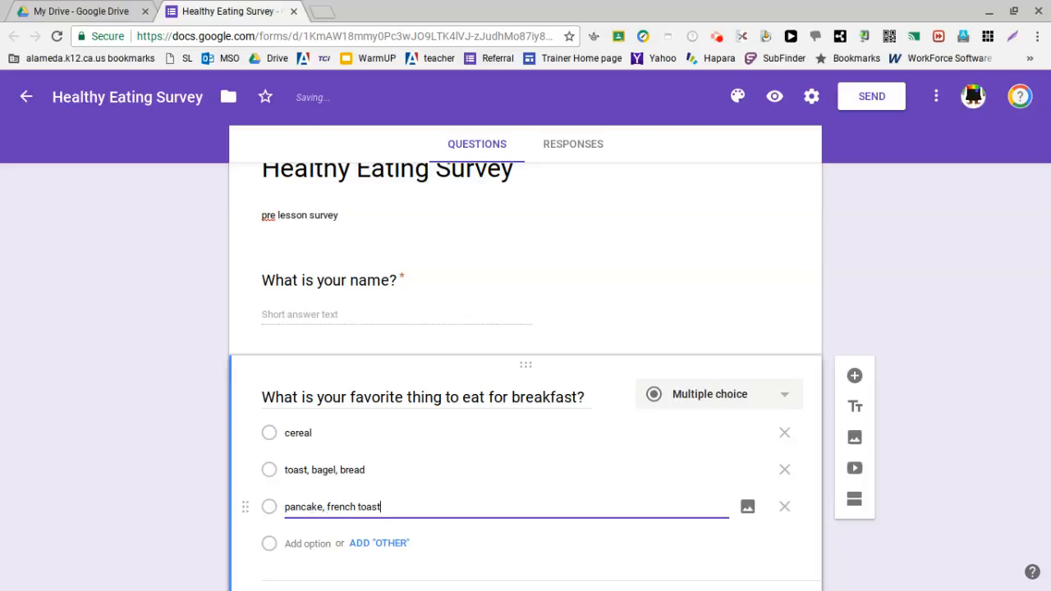
Step: Add "fruit" as an answer option of the breakfast question and remove the "pancake, french toast" option
{"action": "left_click", "coordinate": [323, 511]}
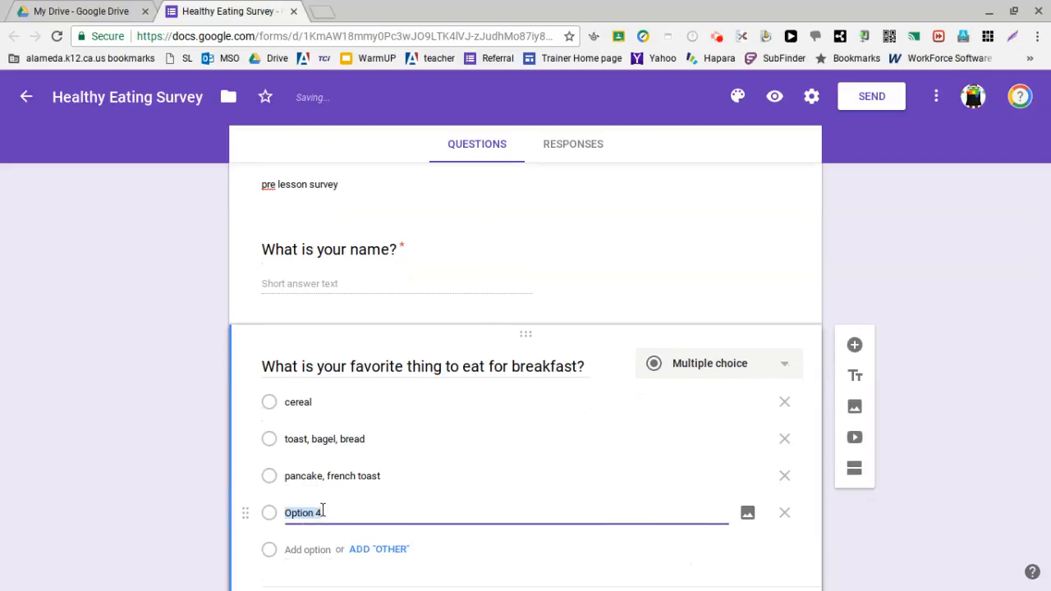
{"action": "type", "text": "fruit"}
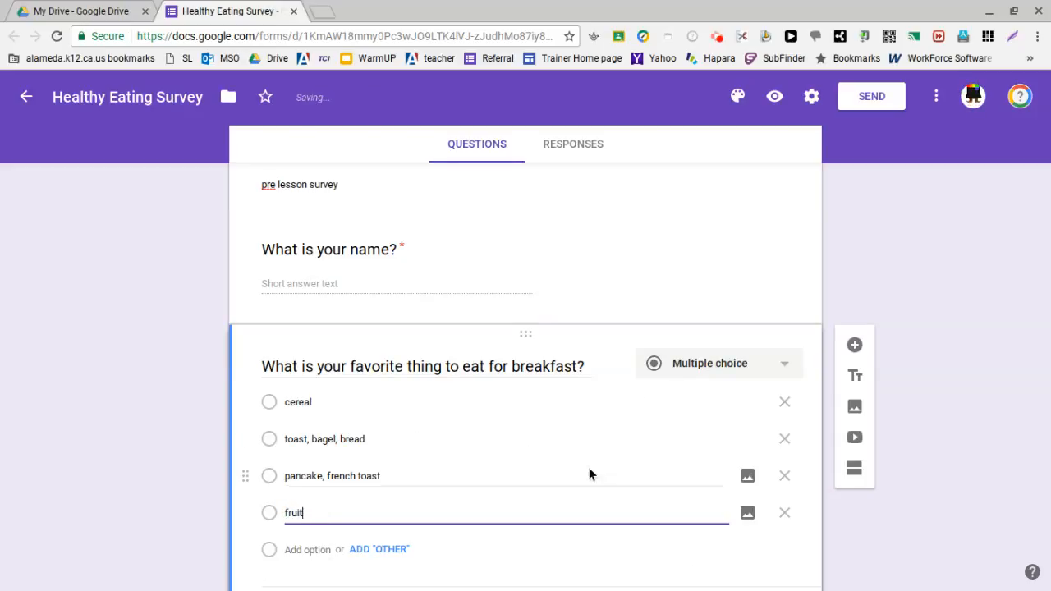
{"action": "left_click", "coordinate": [787, 476]}
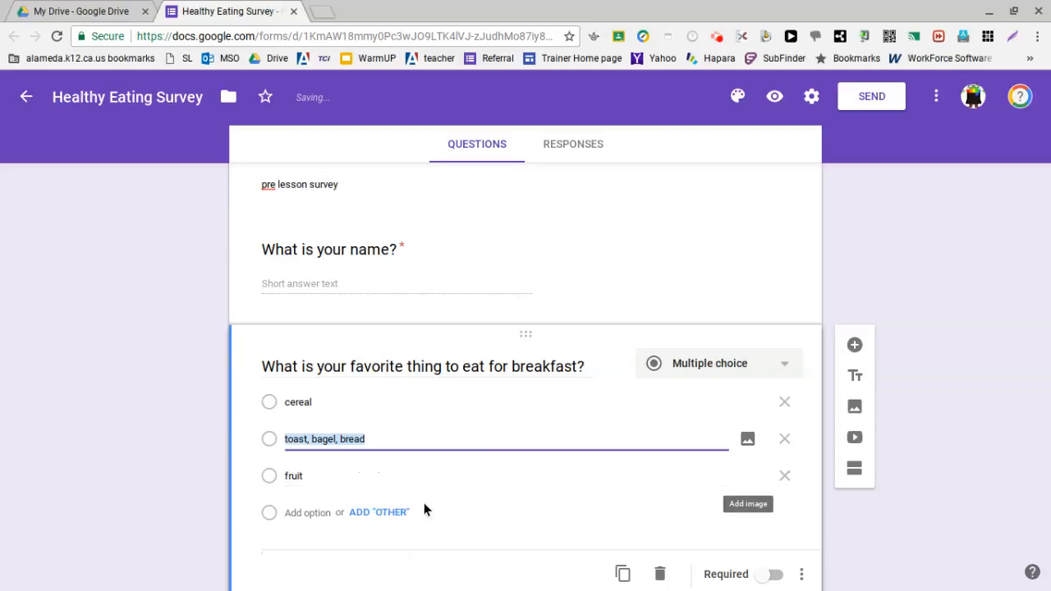
Step: Add "oatmeal" as the breakfast question's last answer option and make the question required
{"action": "left_click", "coordinate": [303, 513]}
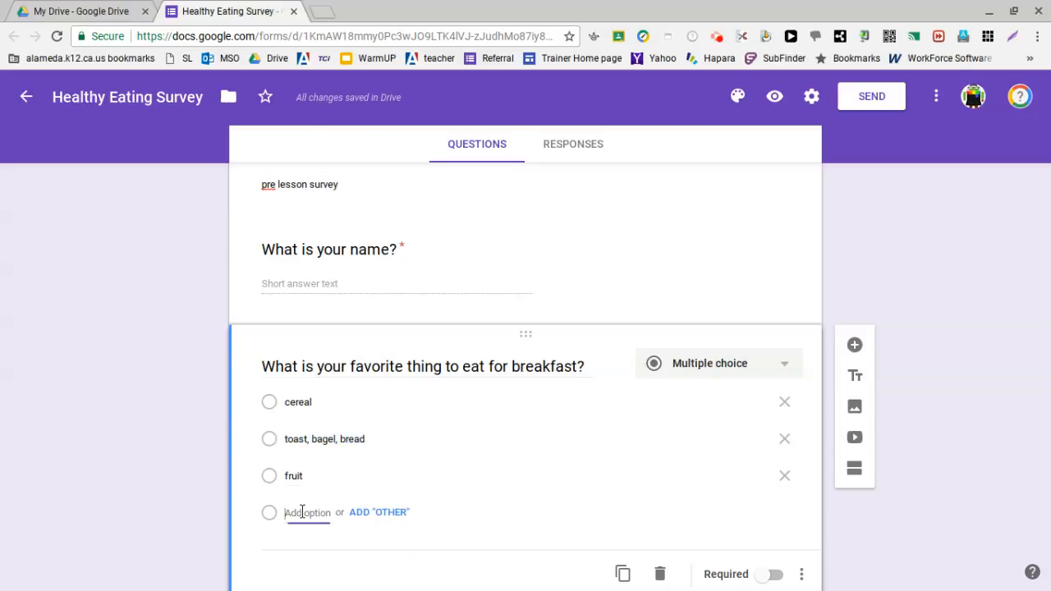
{"action": "type", "text": "oatm"}
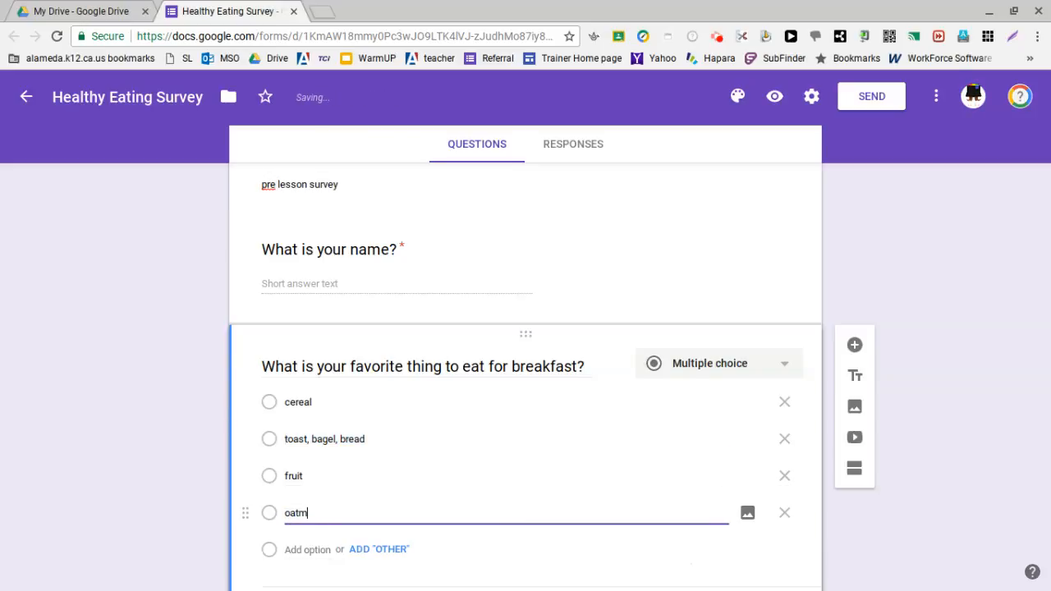
{"action": "type", "text": "eal"}
{"action": "scroll", "coordinate": [392, 446], "scroll_direction": "down", "scroll_amount": 1}
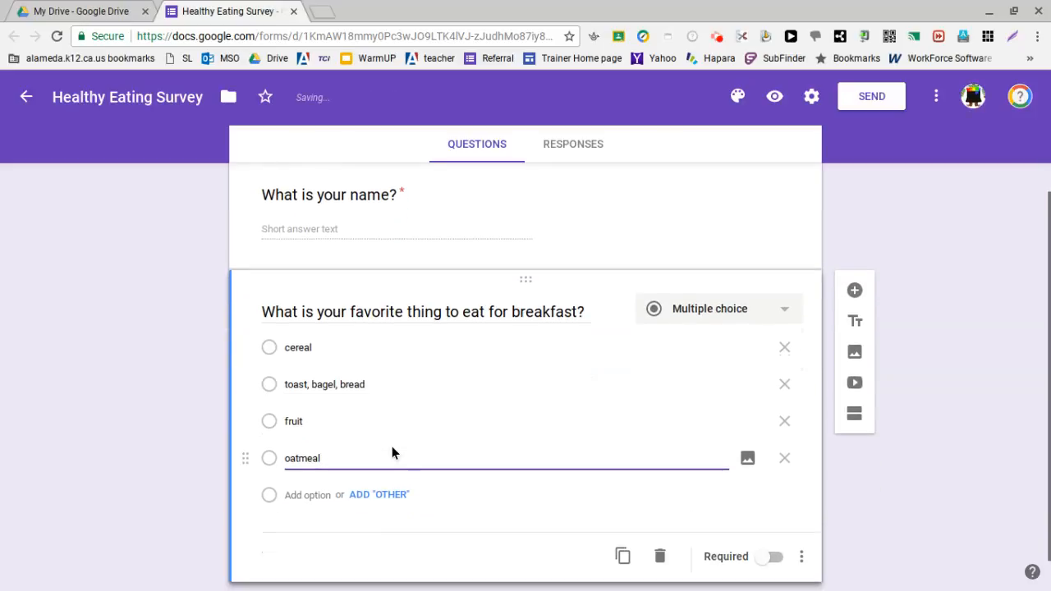
{"action": "left_click", "coordinate": [775, 559]}
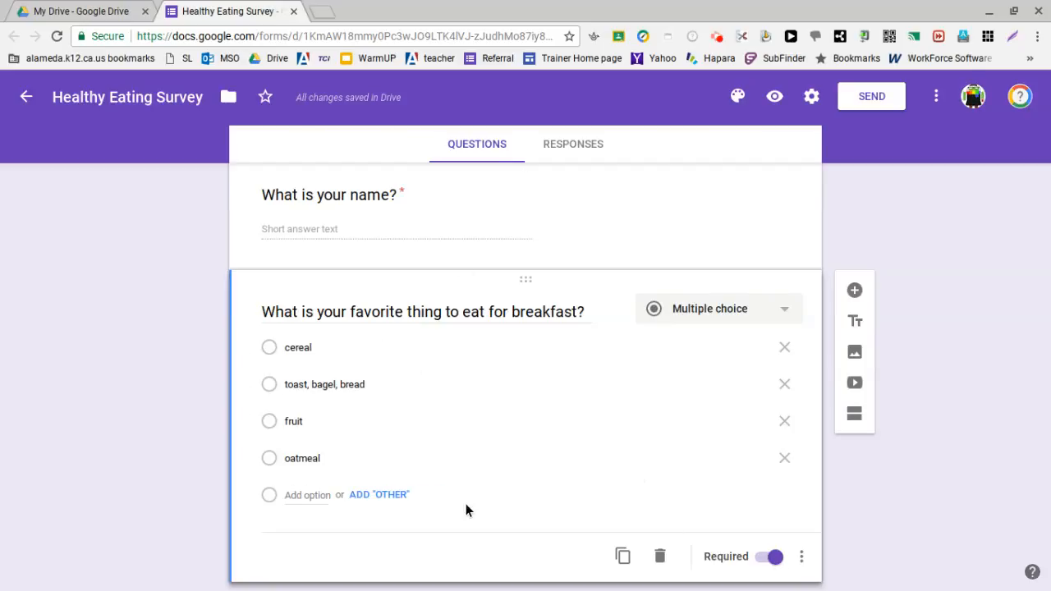
Step: Add a blank third question, review the questions built so far, and return to the new question's title
{"action": "left_click", "coordinate": [857, 293]}
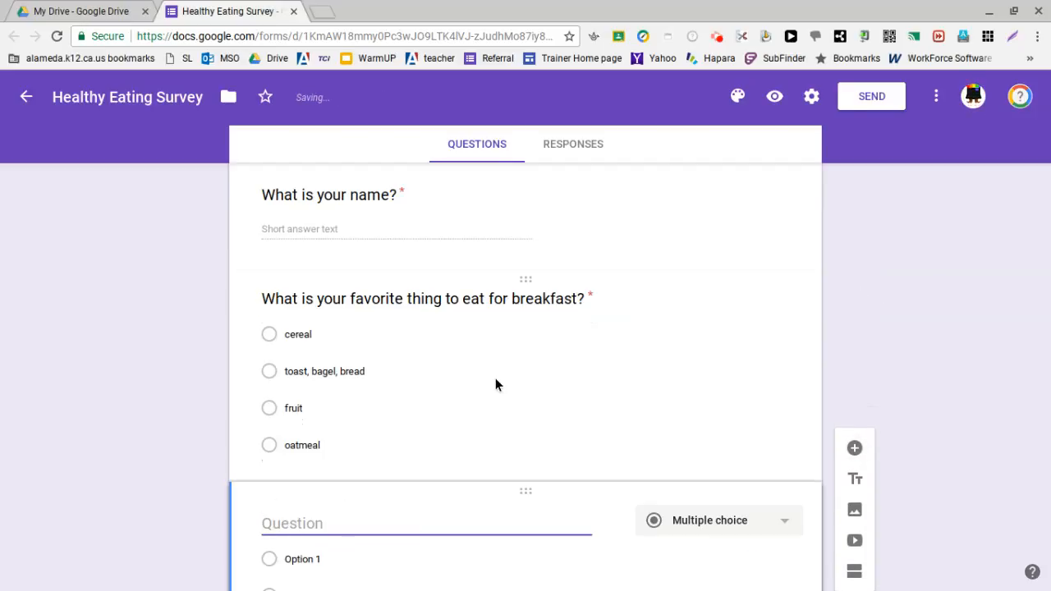
{"action": "scroll", "coordinate": [430, 415], "scroll_direction": "up", "scroll_amount": 5}
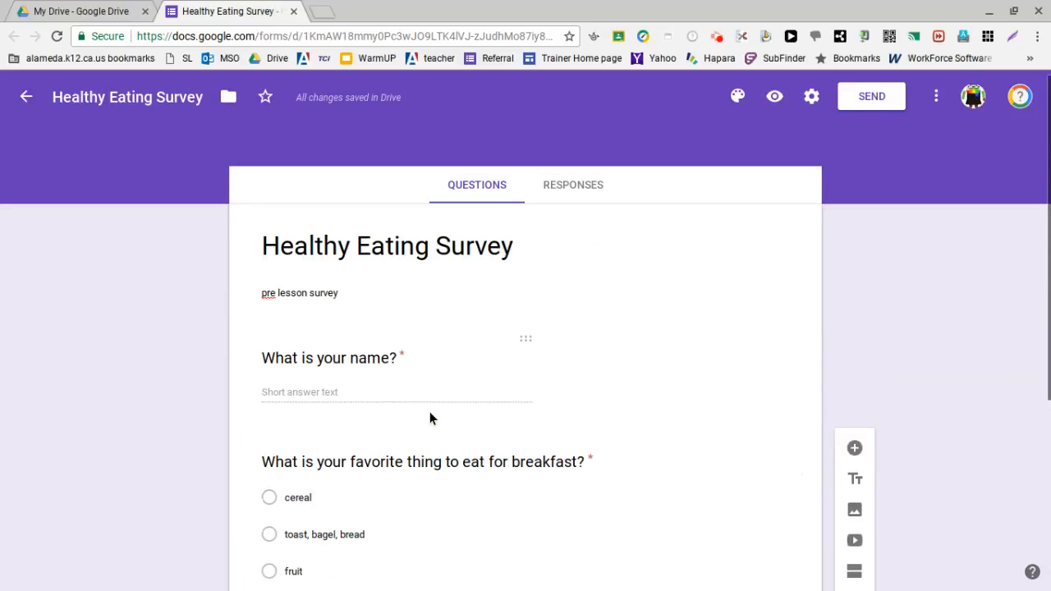
{"action": "scroll", "coordinate": [420, 329], "scroll_direction": "down", "scroll_amount": 1}
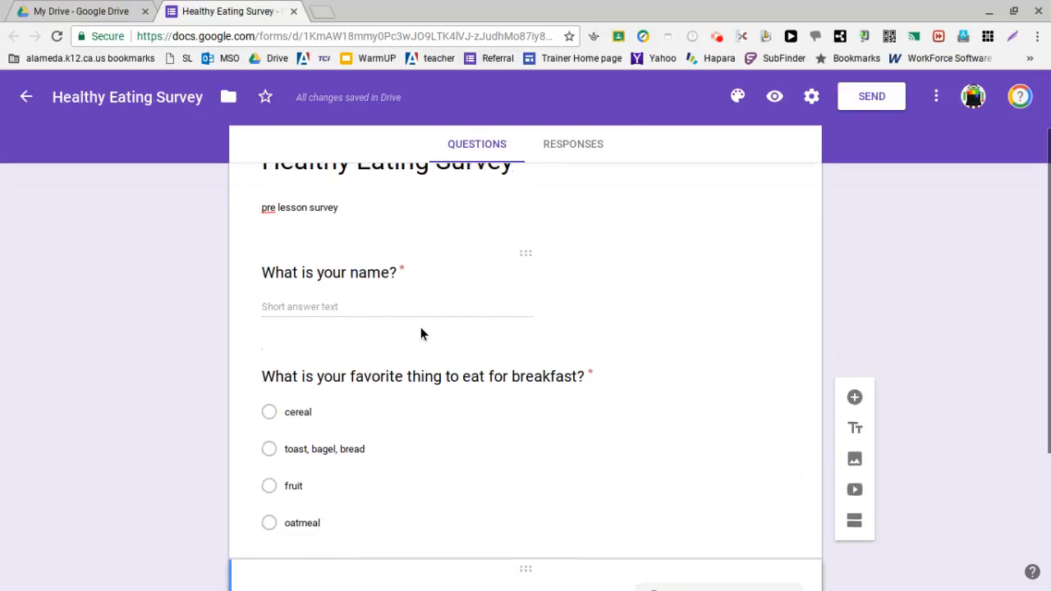
{"action": "scroll", "coordinate": [420, 333], "scroll_direction": "down", "scroll_amount": 2}
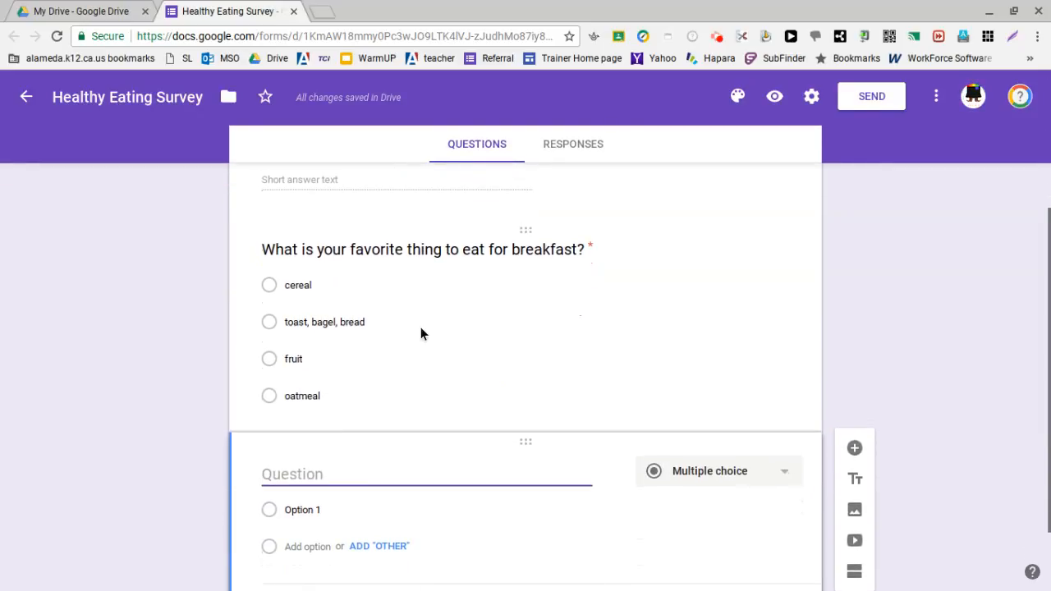
{"action": "scroll", "coordinate": [421, 333], "scroll_direction": "up", "scroll_amount": 3}
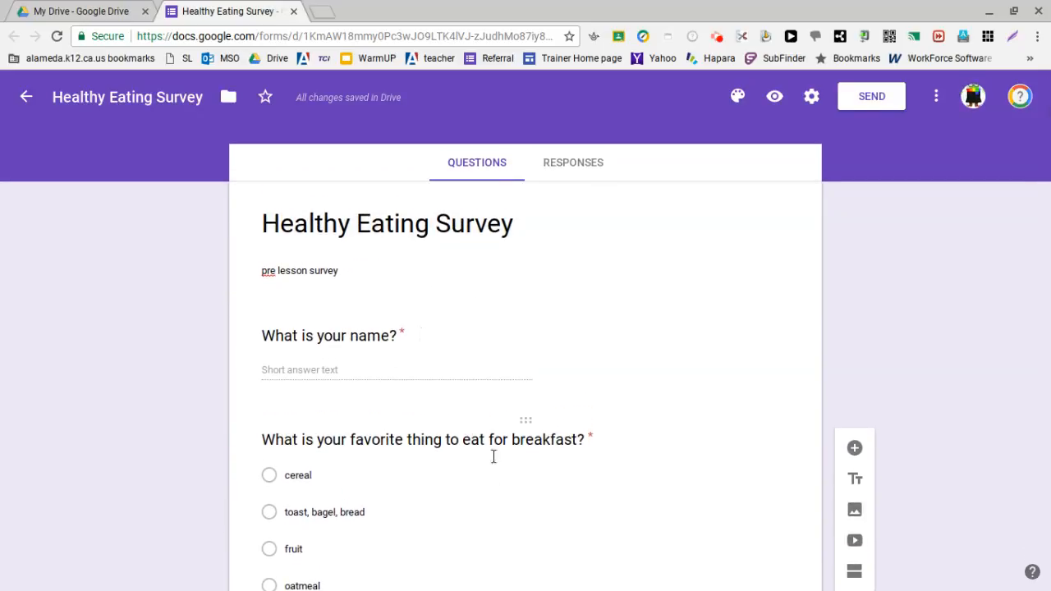
{"action": "left_click", "coordinate": [549, 422]}
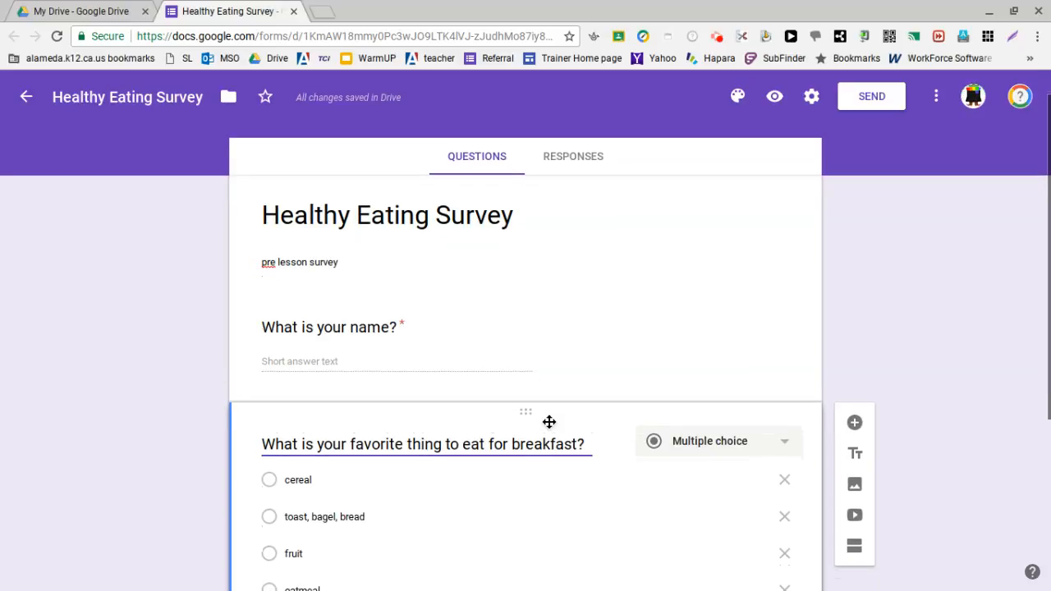
{"action": "scroll", "coordinate": [507, 433], "scroll_direction": "down", "scroll_amount": 2}
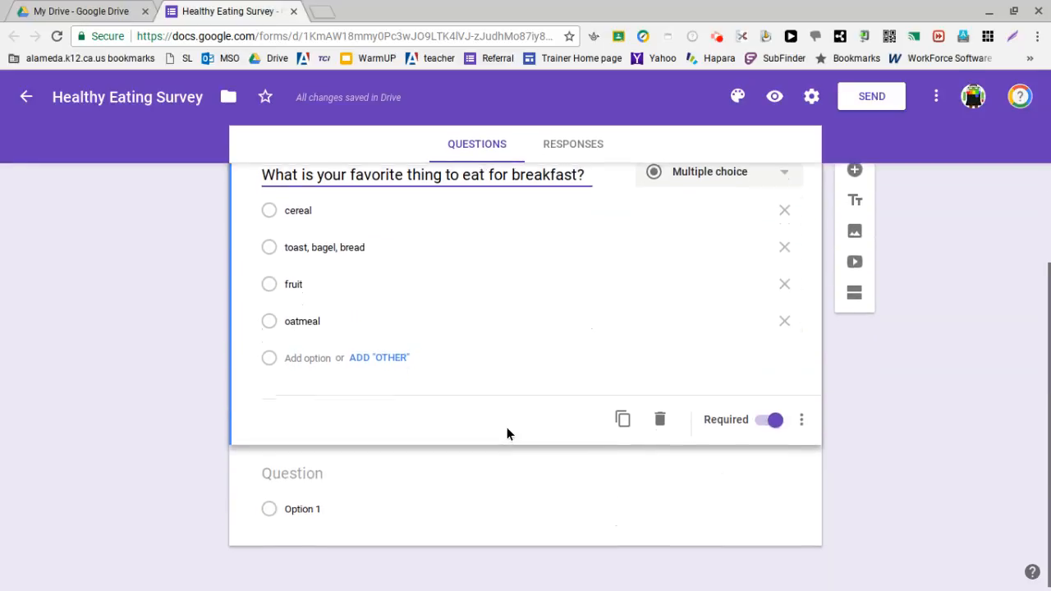
{"action": "left_click", "coordinate": [525, 484]}
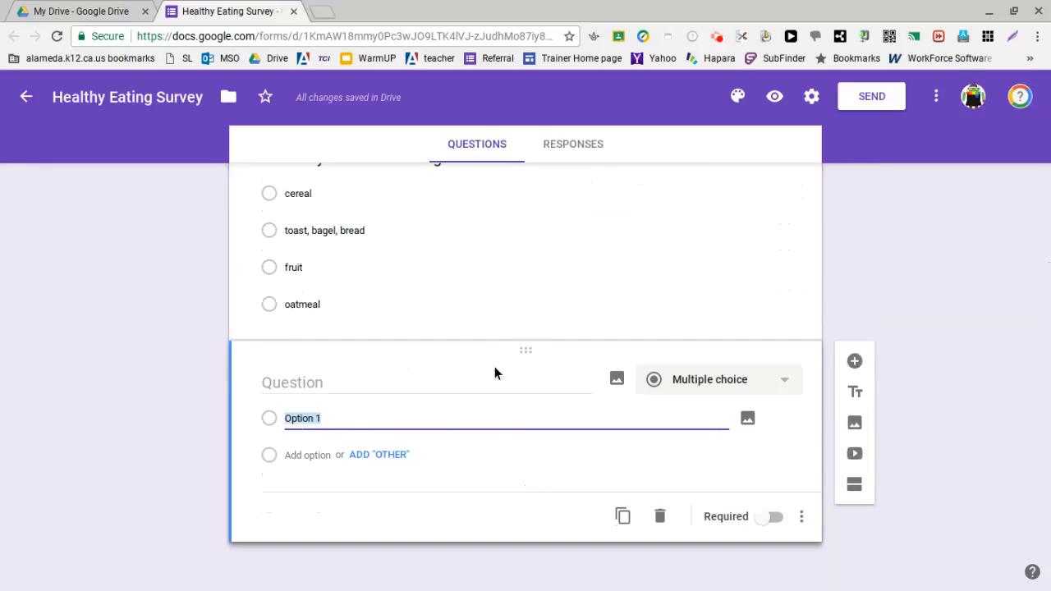
{"action": "left_click", "coordinate": [373, 391]}
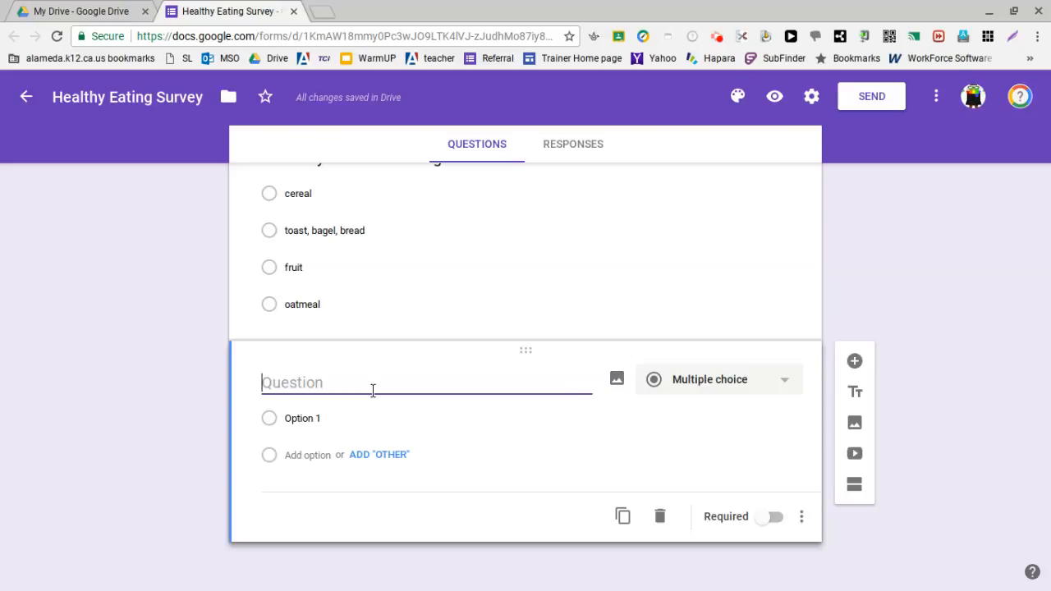
Step: Enter "What did you eat today?" as the third question and set its type to Checkboxes
{"action": "scroll", "coordinate": [387, 370], "scroll_direction": "up", "scroll_amount": 1}
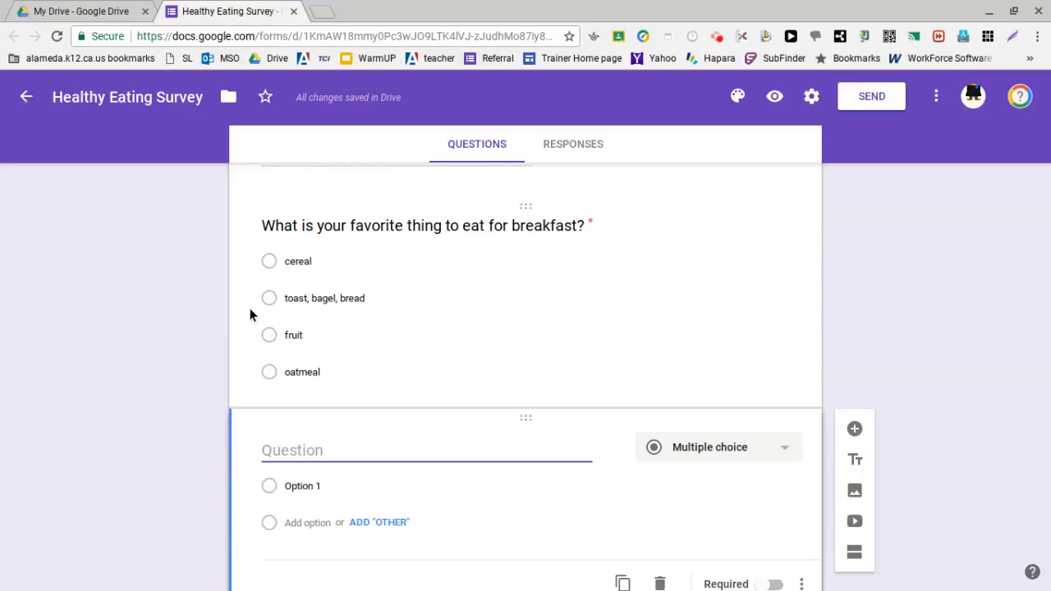
{"action": "type", "text": "@"}
{"action": "key", "text": "BackSpace"}
{"action": "type", "text": "@"}
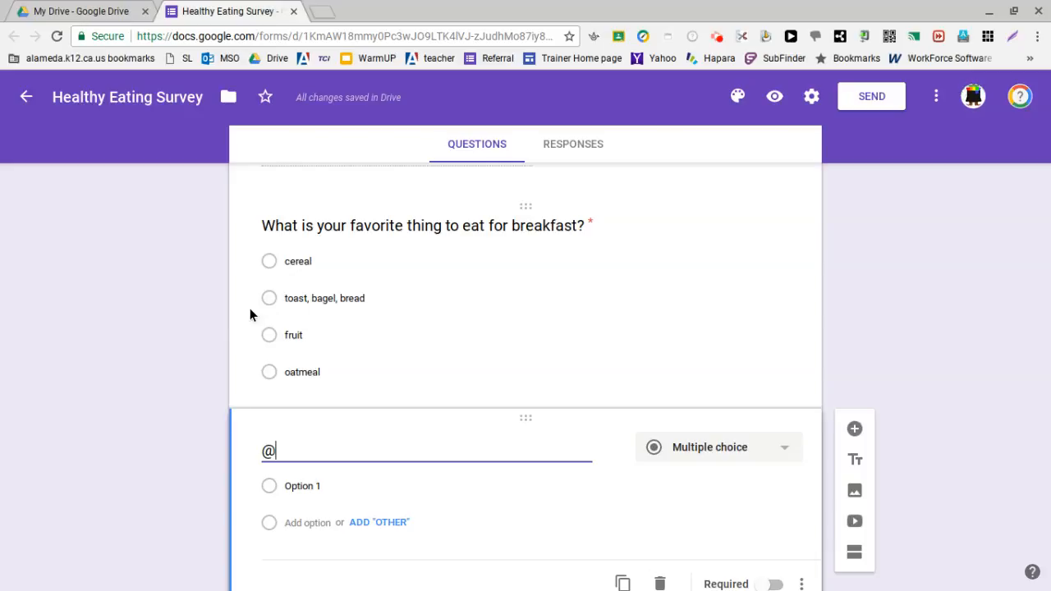
{"action": "key", "text": "BackSpace"}
{"action": "type", "text": "What "}
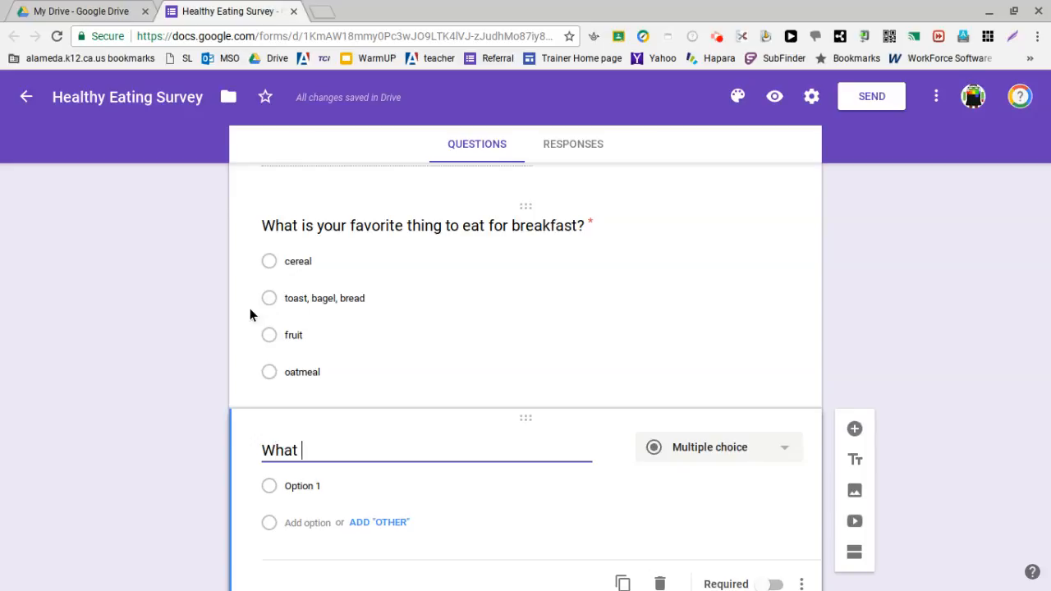
{"action": "type", "text": "did you eat today?"}
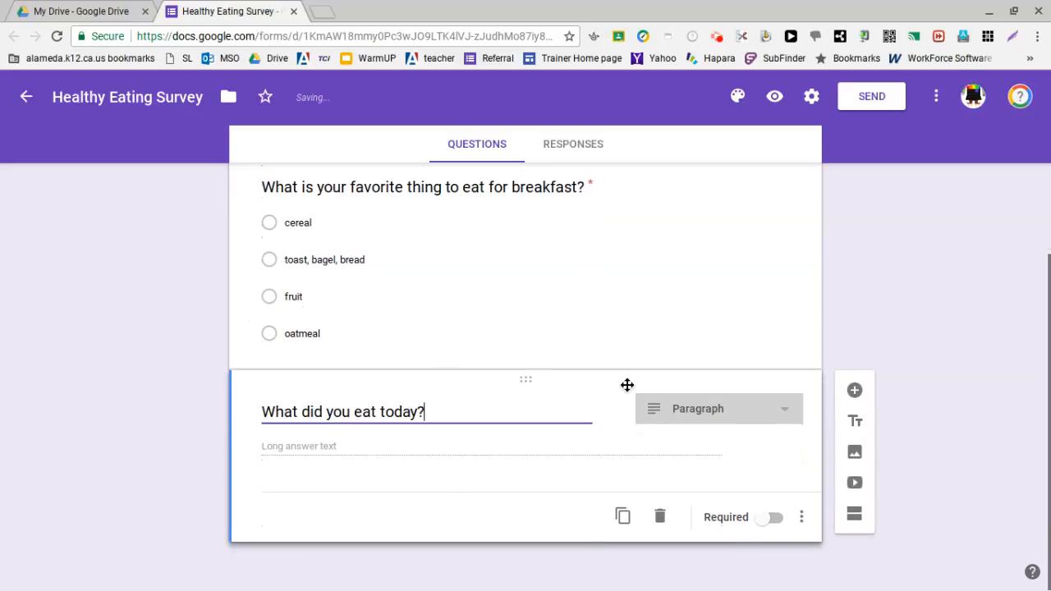
{"action": "left_click", "coordinate": [777, 411]}
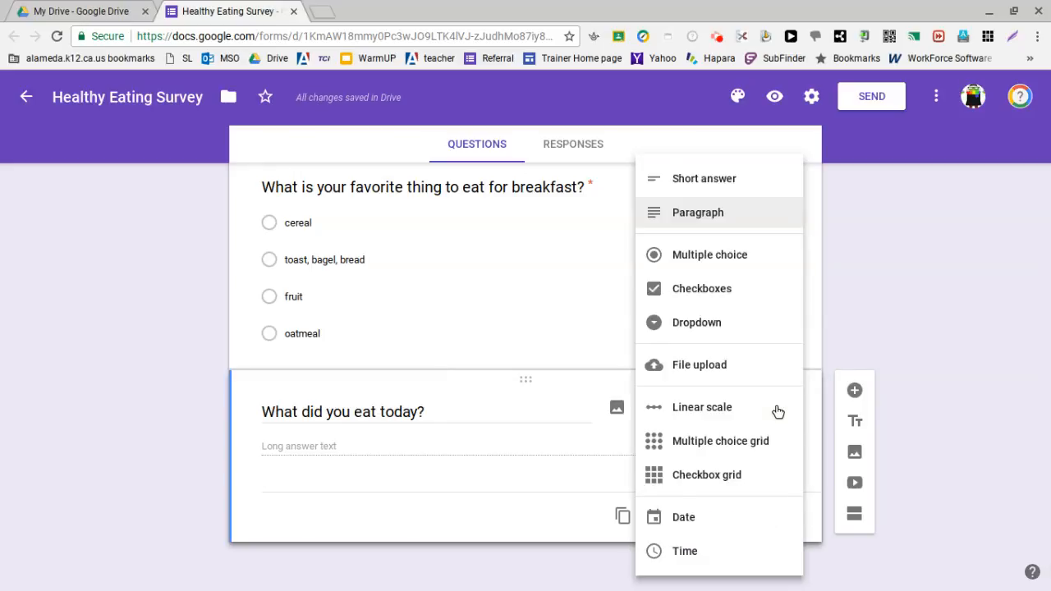
{"action": "left_click", "coordinate": [760, 287]}
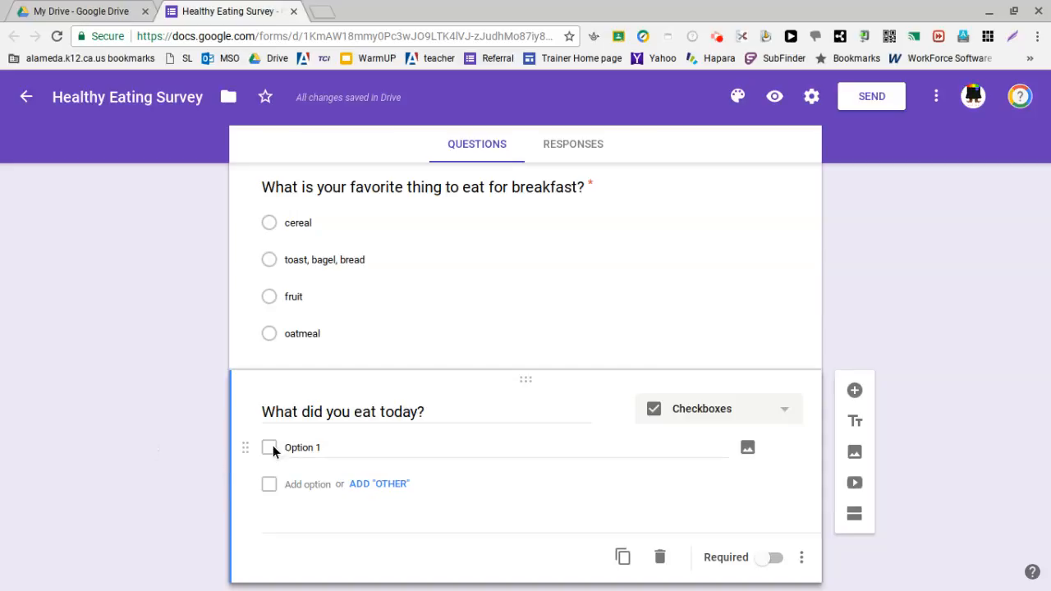
Step: Fill in the first three checkbox options of "What did you eat today?" as "cereal", "cookie" and "donuts"
{"action": "left_click", "coordinate": [301, 444]}
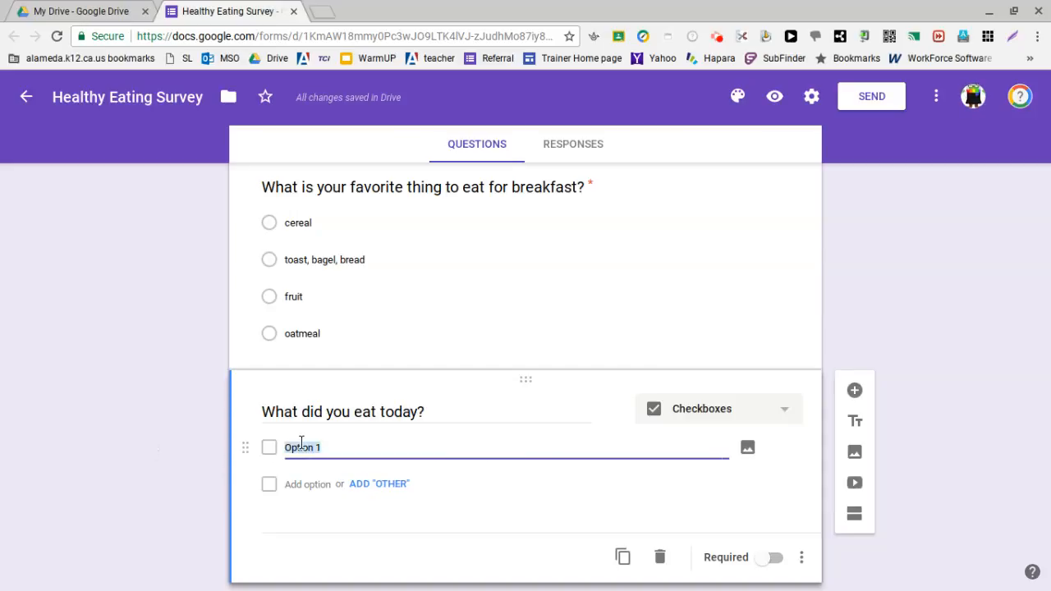
{"action": "type", "text": "cereal"}
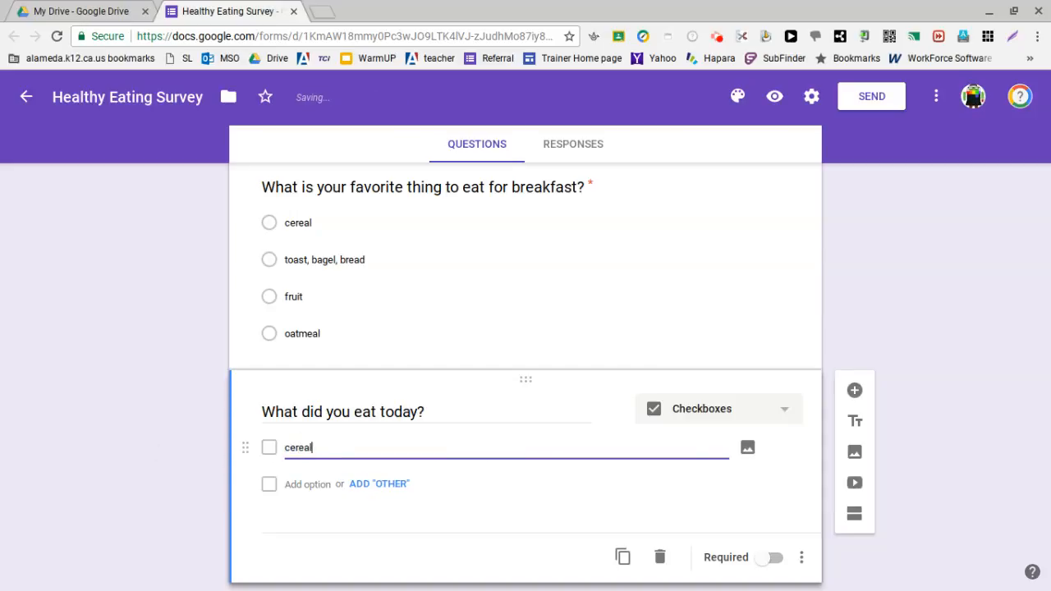
{"action": "left_click", "coordinate": [311, 485]}
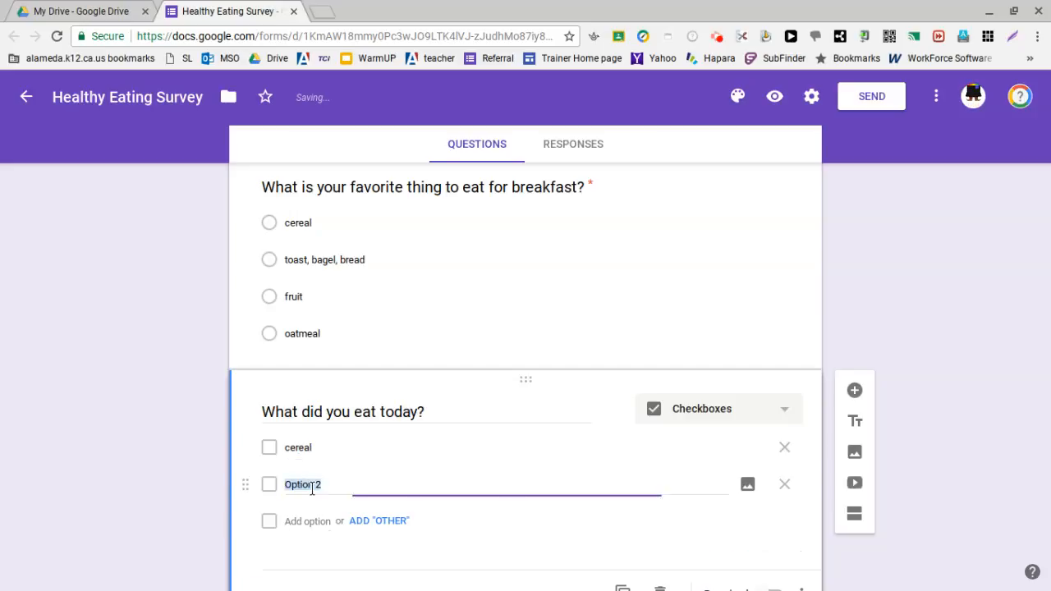
{"action": "type", "text": "cookie"}
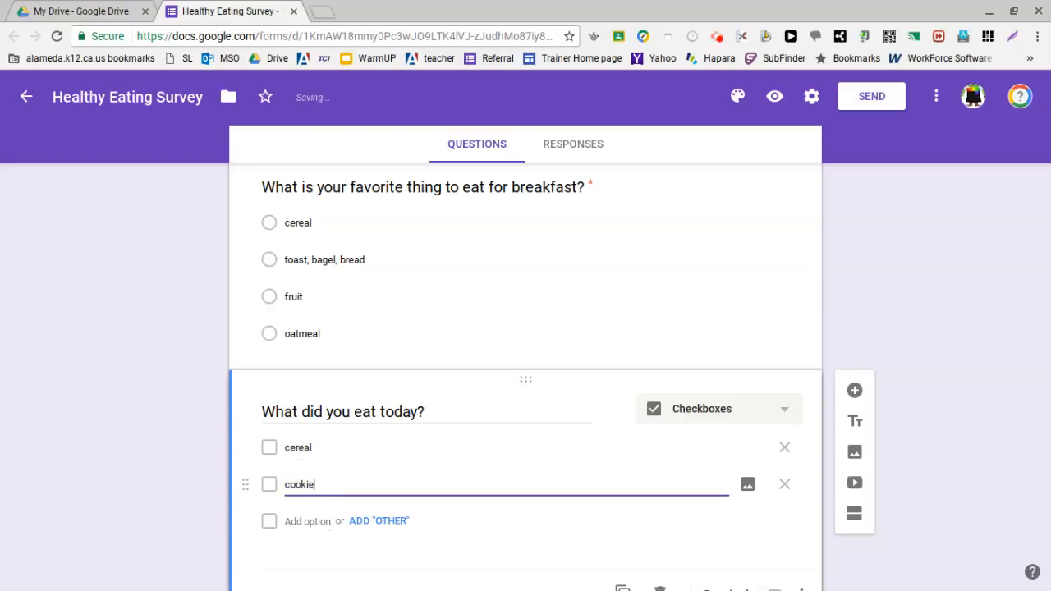
{"action": "left_click", "coordinate": [295, 522]}
{"action": "type", "text": "donuts"}
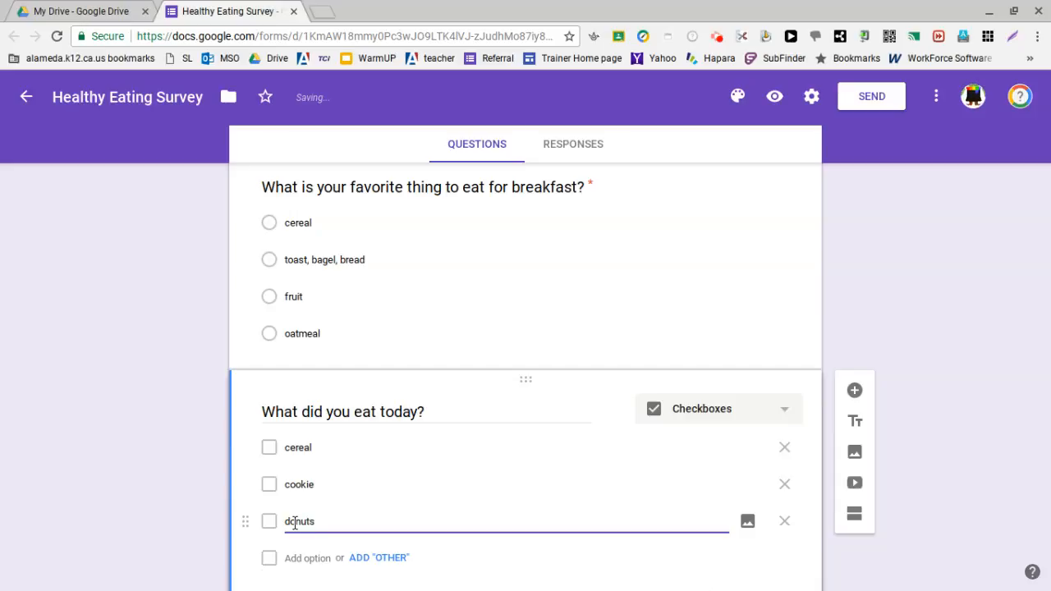
{"action": "scroll", "coordinate": [295, 523], "scroll_direction": "down", "scroll_amount": 1}
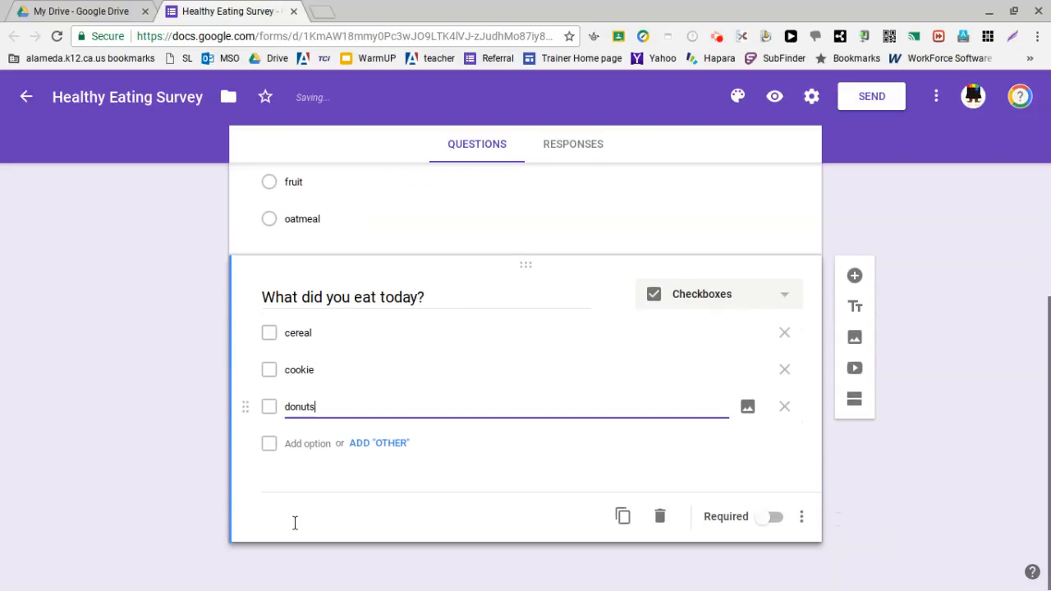
Step: Add "fruit" and "toast" as the fourth and fifth checkbox options of "What did you eat today?"
{"action": "left_click", "coordinate": [314, 449]}
{"action": "type", "text": "fruit"}
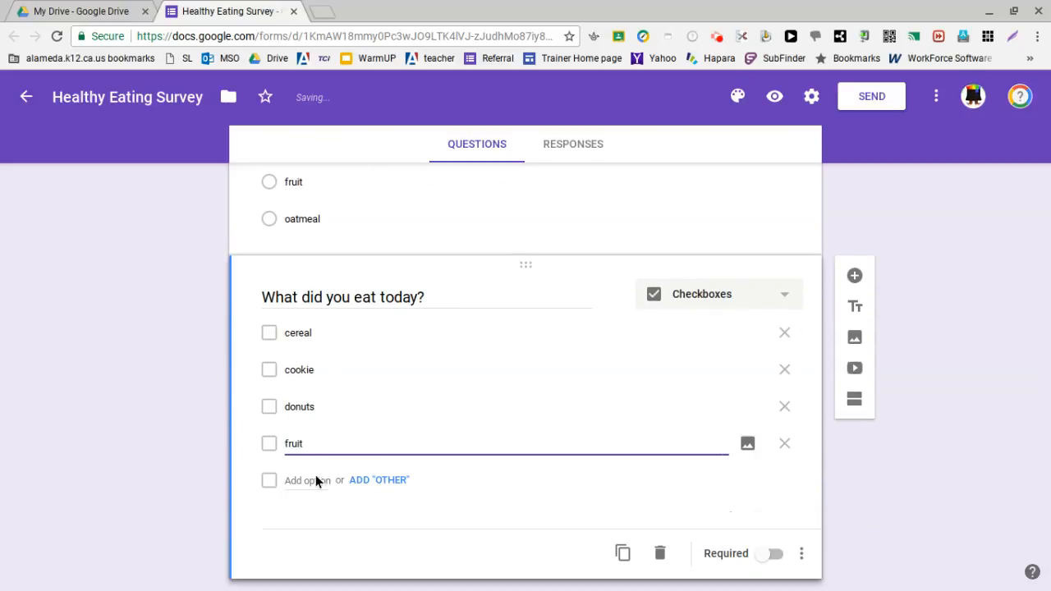
{"action": "left_click", "coordinate": [315, 480]}
{"action": "type", "text": "tasa"}
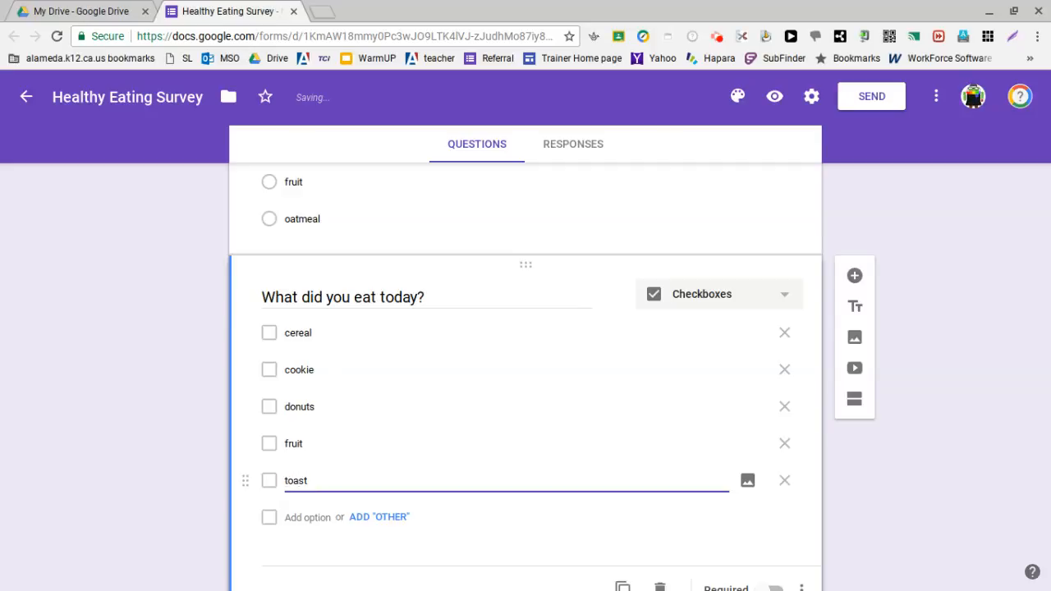
Step: Add "rice" as the sixth checkbox option of "What did you eat today?" and make the question required
{"action": "scroll", "coordinate": [314, 486], "scroll_direction": "down", "scroll_amount": 1}
{"action": "scroll", "coordinate": [315, 492], "scroll_direction": "up", "scroll_amount": 1}
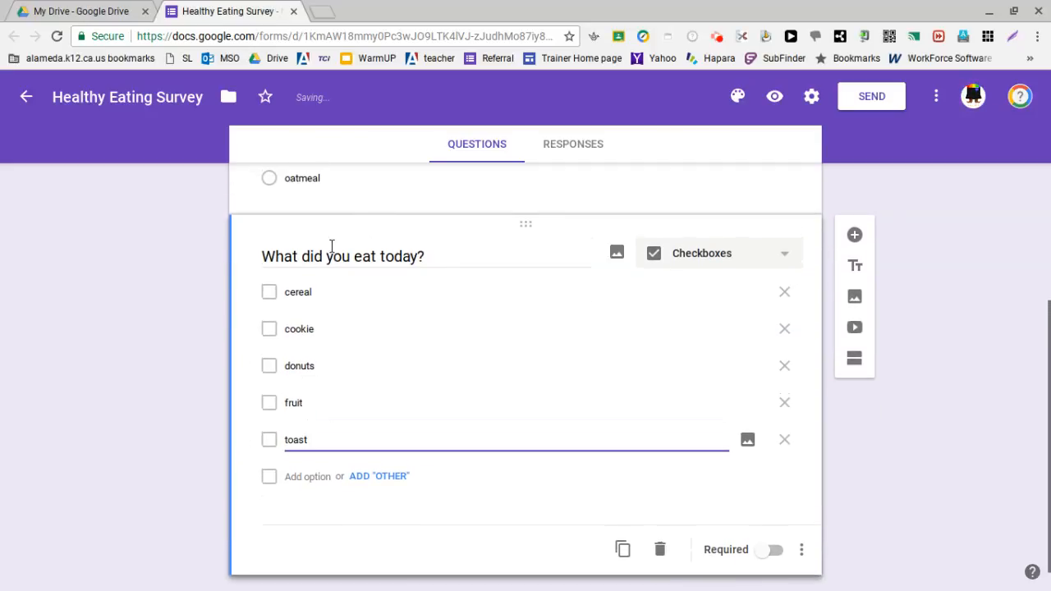
{"action": "left_click", "coordinate": [309, 478]}
{"action": "type", "text": "rice"}
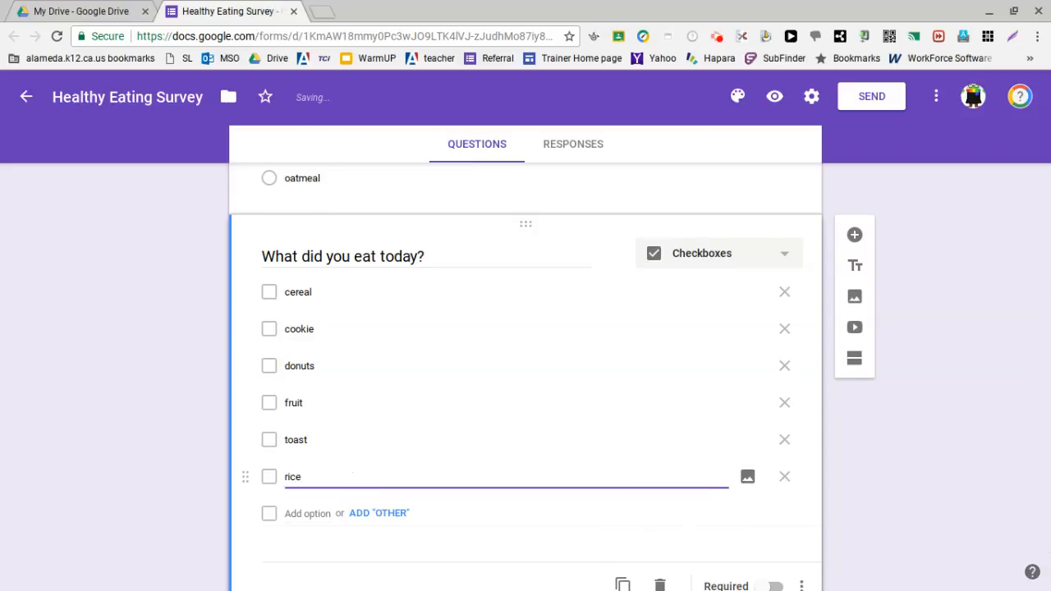
{"action": "scroll", "coordinate": [309, 477], "scroll_direction": "down", "scroll_amount": 1}
{"action": "scroll", "coordinate": [308, 476], "scroll_direction": "up", "scroll_amount": 1}
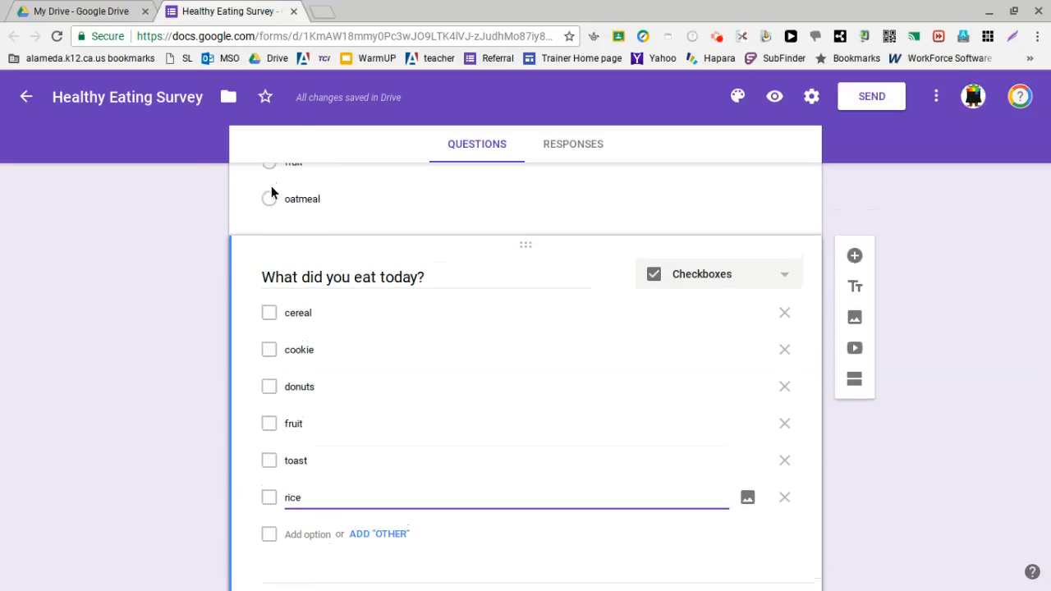
{"action": "scroll", "coordinate": [383, 408], "scroll_direction": "down", "scroll_amount": 1}
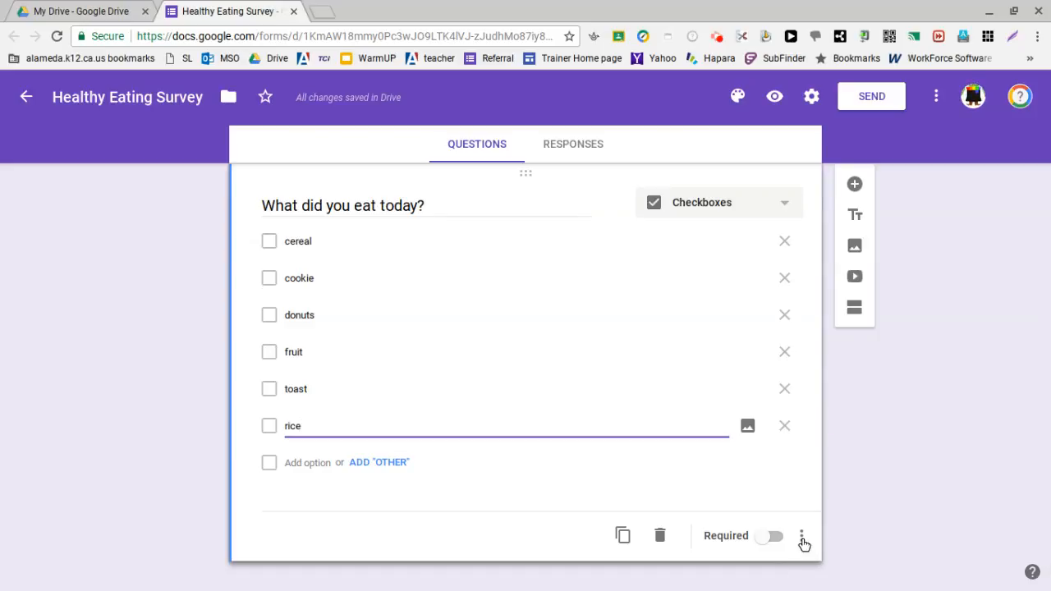
{"action": "left_click", "coordinate": [768, 537]}
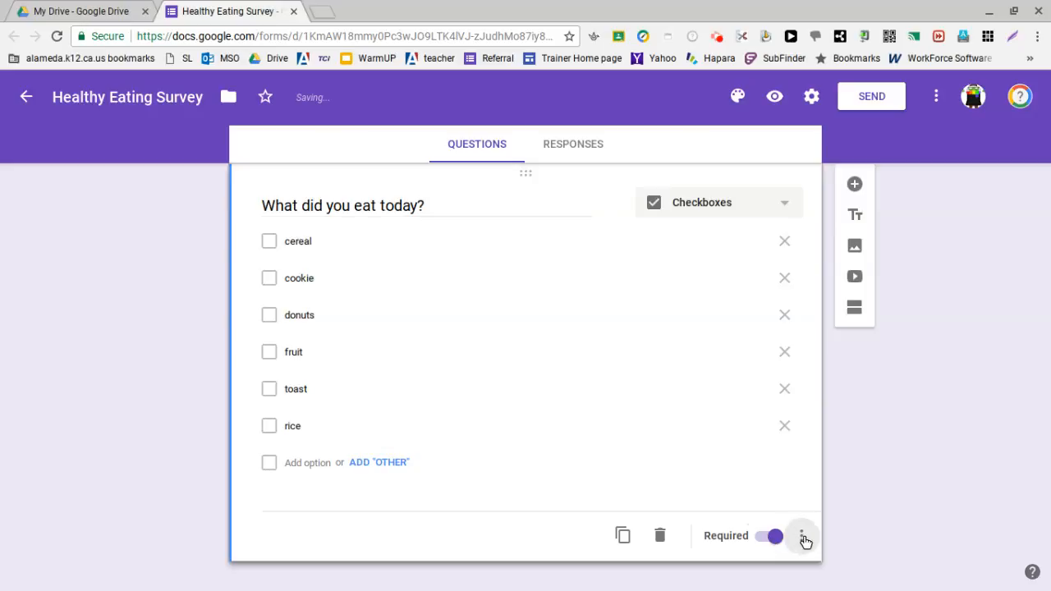
Step: Show a description on "What did you eat today?" and enter "check all that apply" in it
{"action": "left_click", "coordinate": [802, 538]}
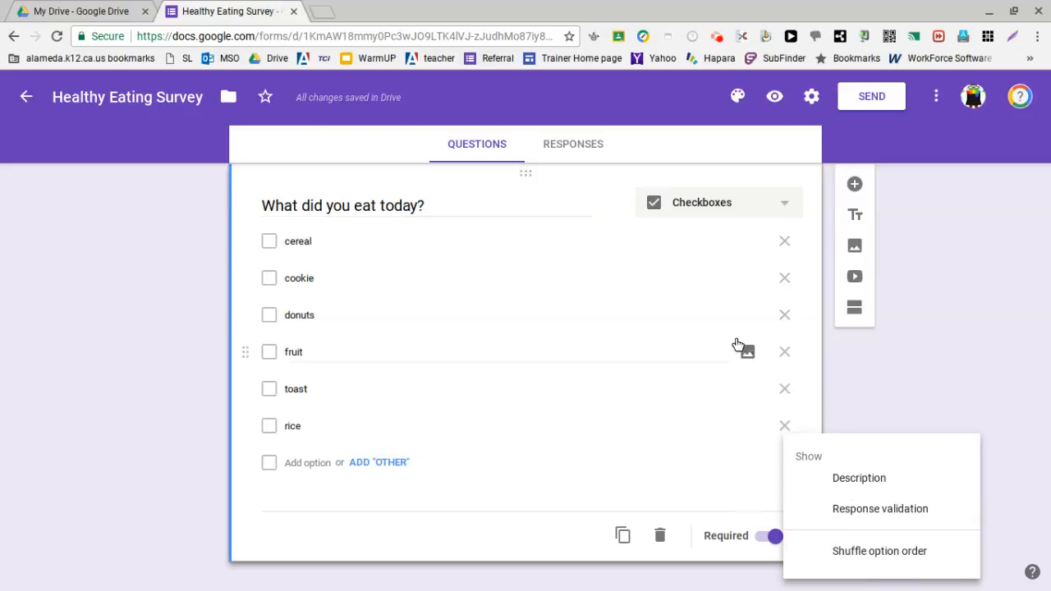
{"action": "left_click", "coordinate": [875, 479]}
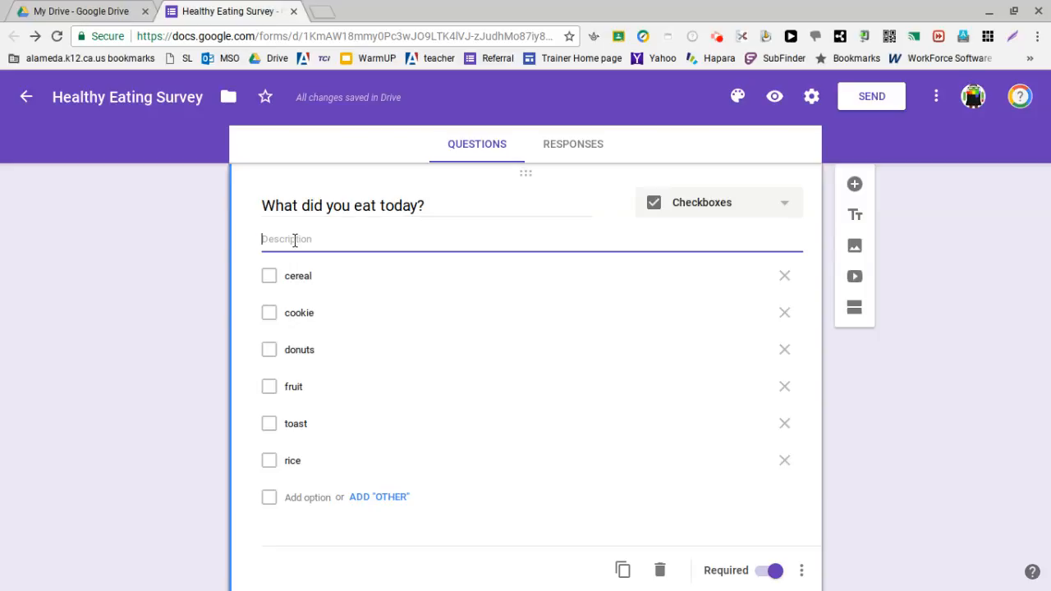
{"action": "type", "text": "chek"}
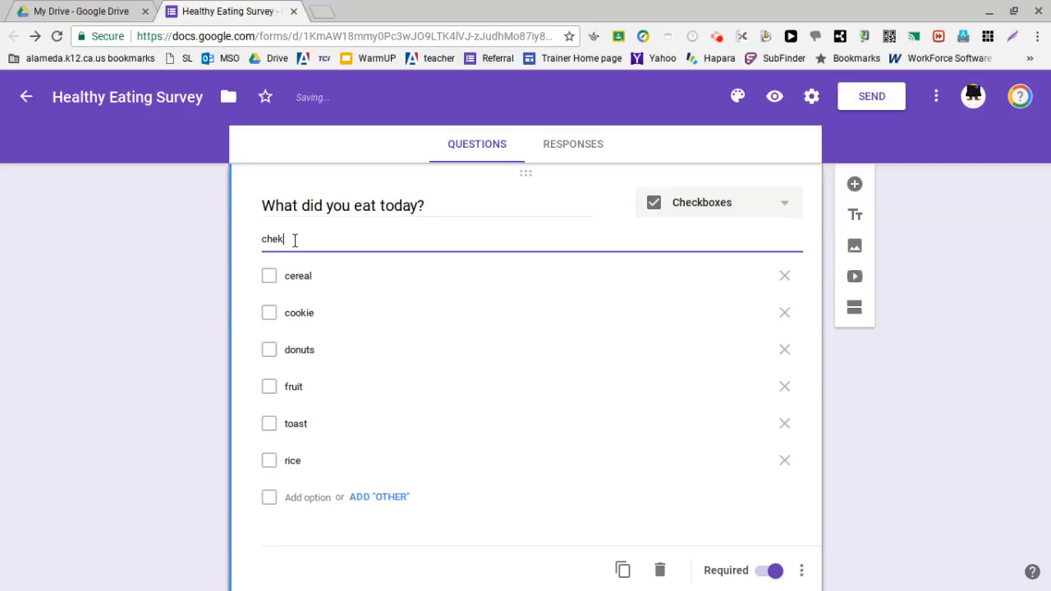
{"action": "type", "text": "c all the"}
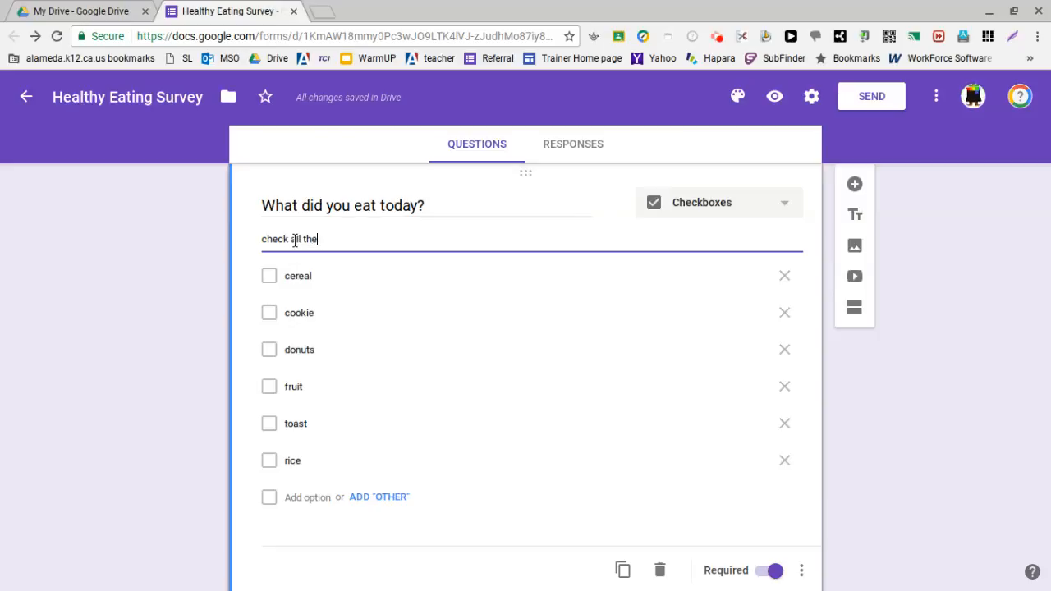
{"action": "type", "text": "t apply"}
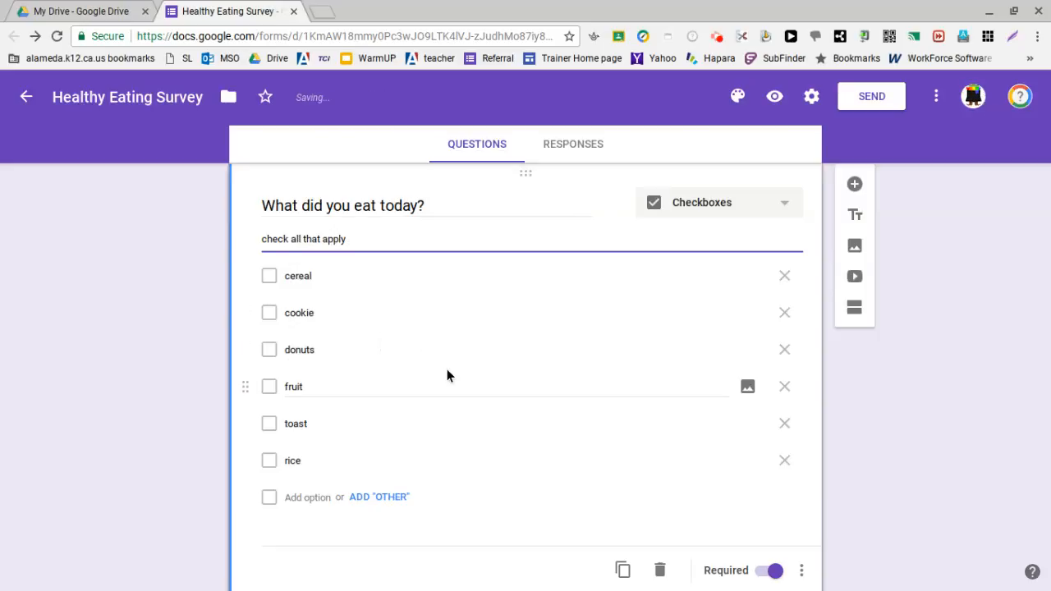
Step: Add a fourth question titled "What is your grade level?" and set its type to Dropdown
{"action": "scroll", "coordinate": [449, 373], "scroll_direction": "down", "scroll_amount": 1}
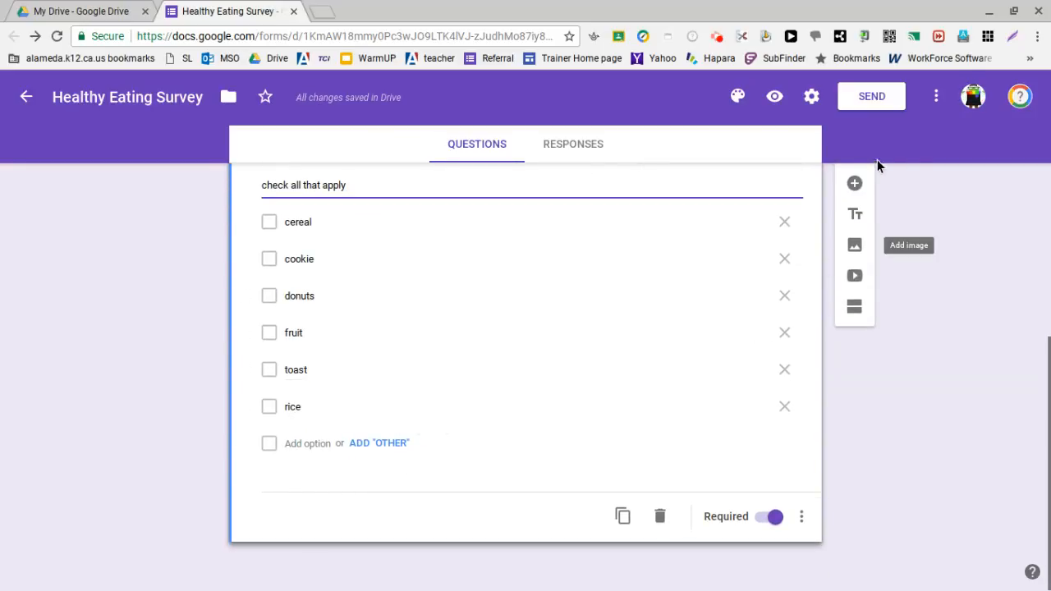
{"action": "scroll", "coordinate": [818, 343], "scroll_direction": "up", "scroll_amount": 2}
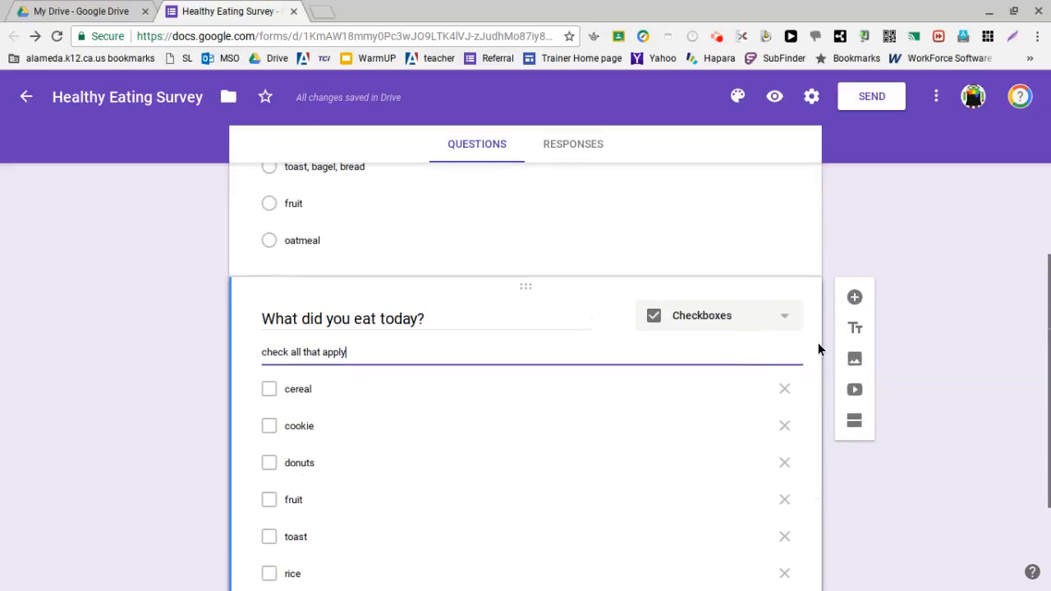
{"action": "scroll", "coordinate": [827, 256], "scroll_direction": "up", "scroll_amount": 2}
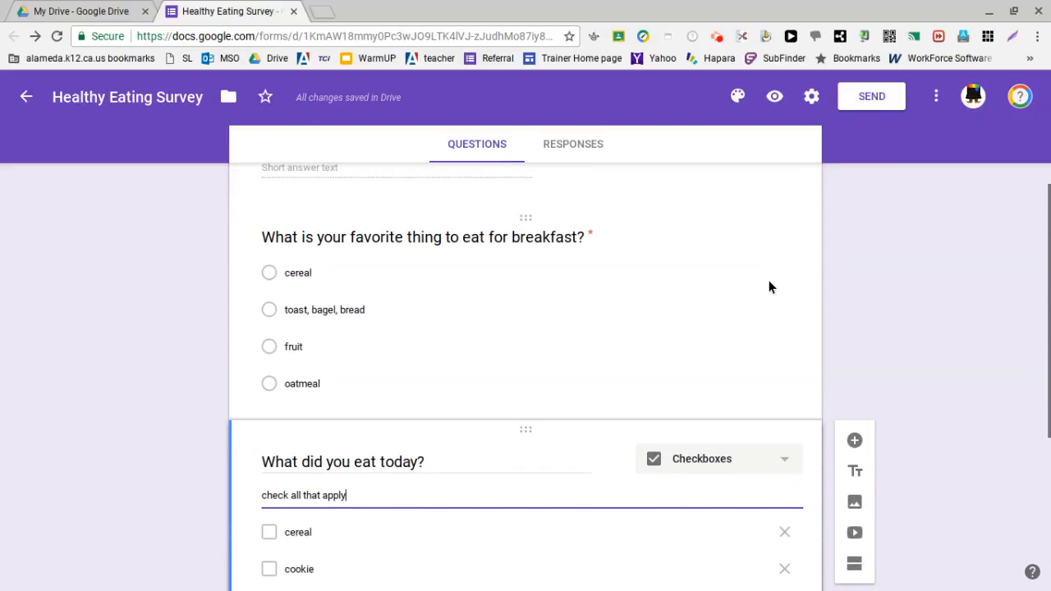
{"action": "scroll", "coordinate": [821, 379], "scroll_direction": "down", "scroll_amount": 2}
{"action": "left_click", "coordinate": [855, 283]}
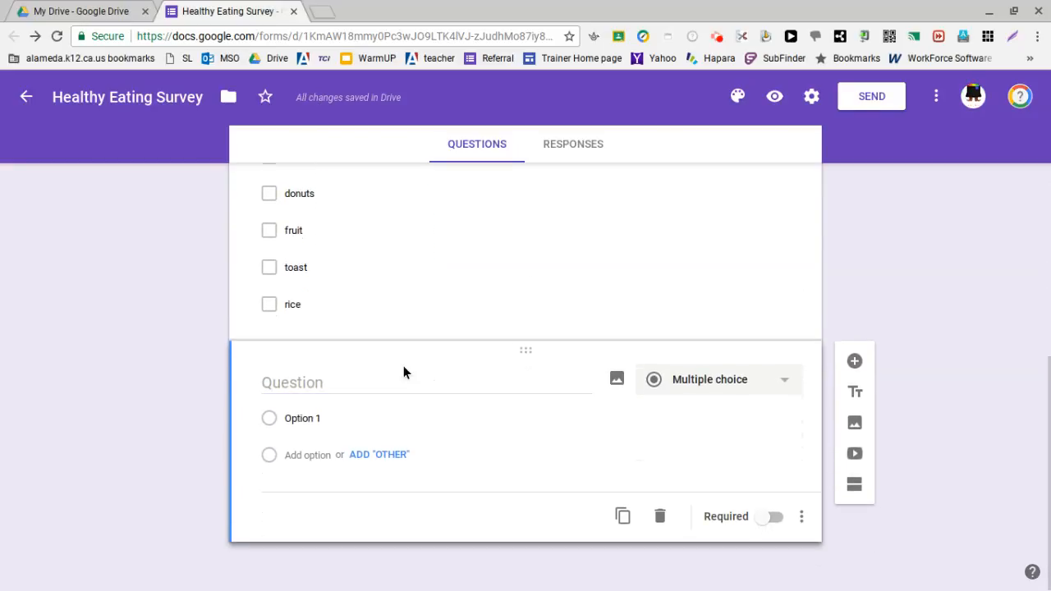
{"action": "left_click", "coordinate": [405, 394]}
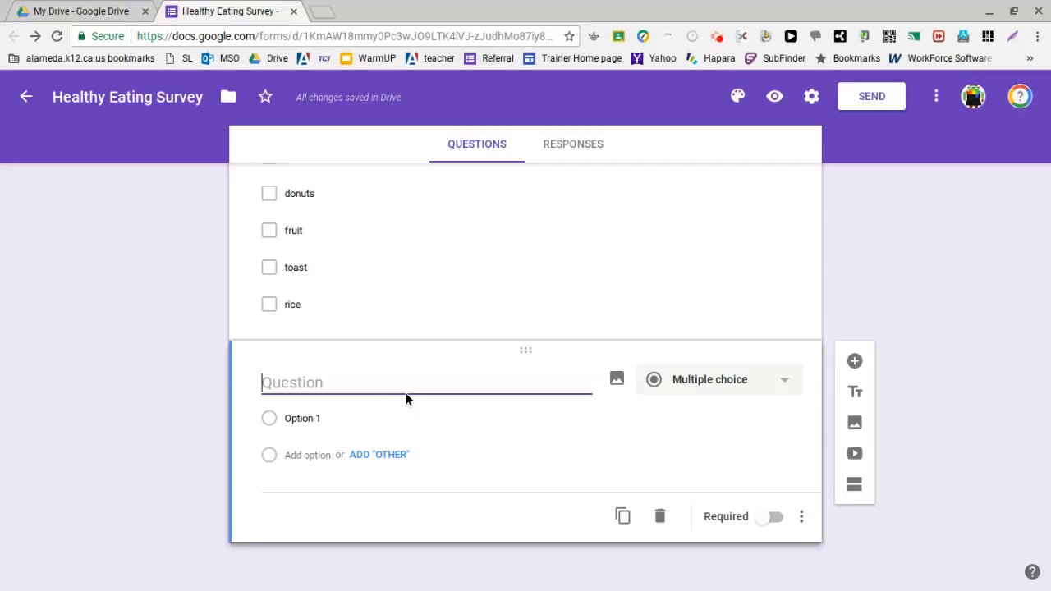
{"action": "type", "text": "Wha"}
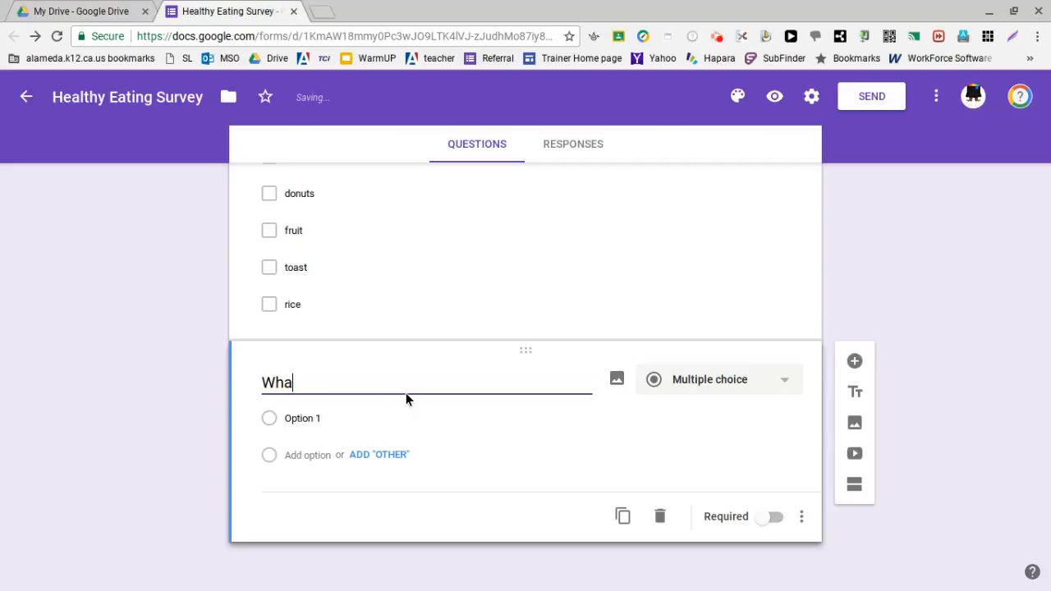
{"action": "type", "text": "t is your grade level?"}
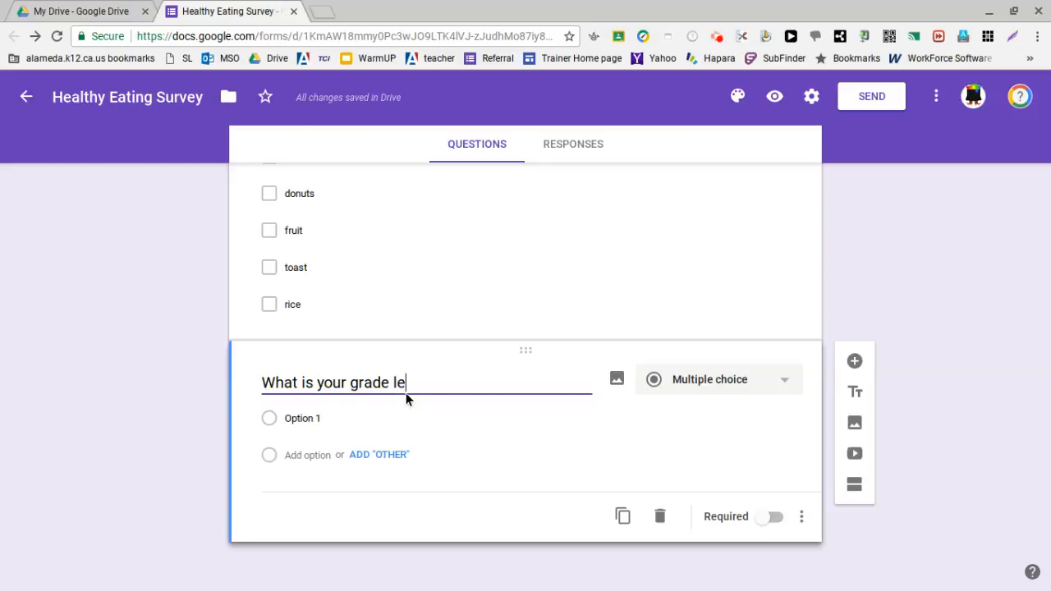
{"action": "left_click", "coordinate": [714, 376]}
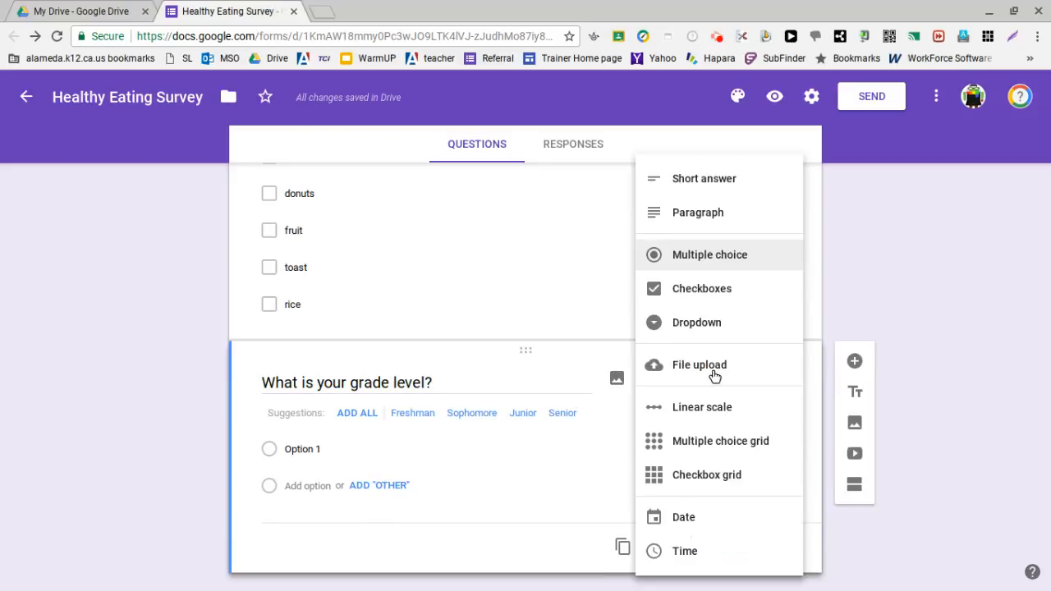
{"action": "left_click", "coordinate": [737, 335]}
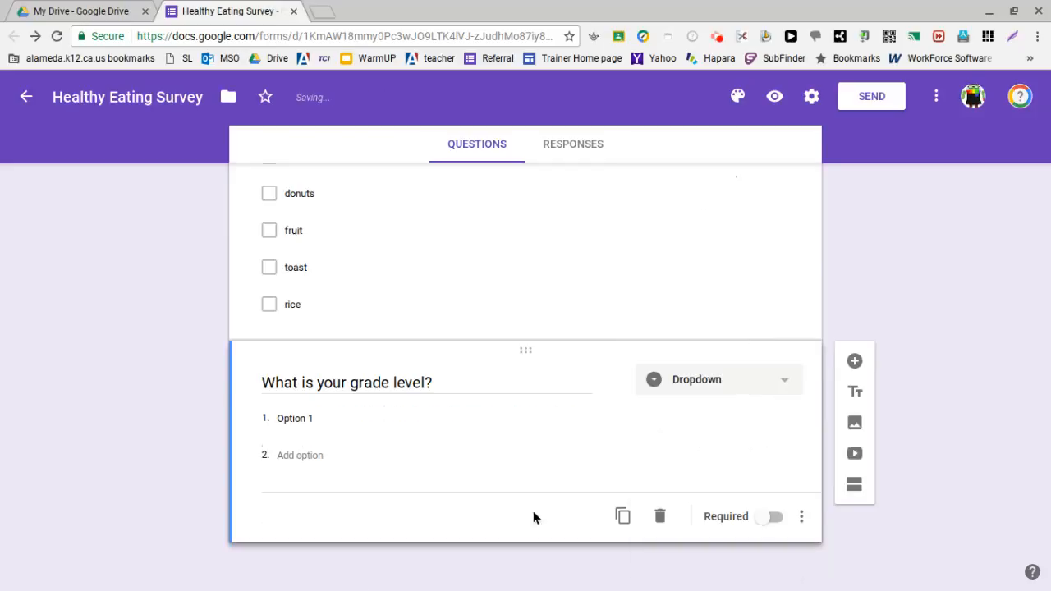
Step: Enter "6th grade", "7th grade" and "8th grade" as the dropdown options of the grade level question and make it required
{"action": "left_click", "coordinate": [298, 418]}
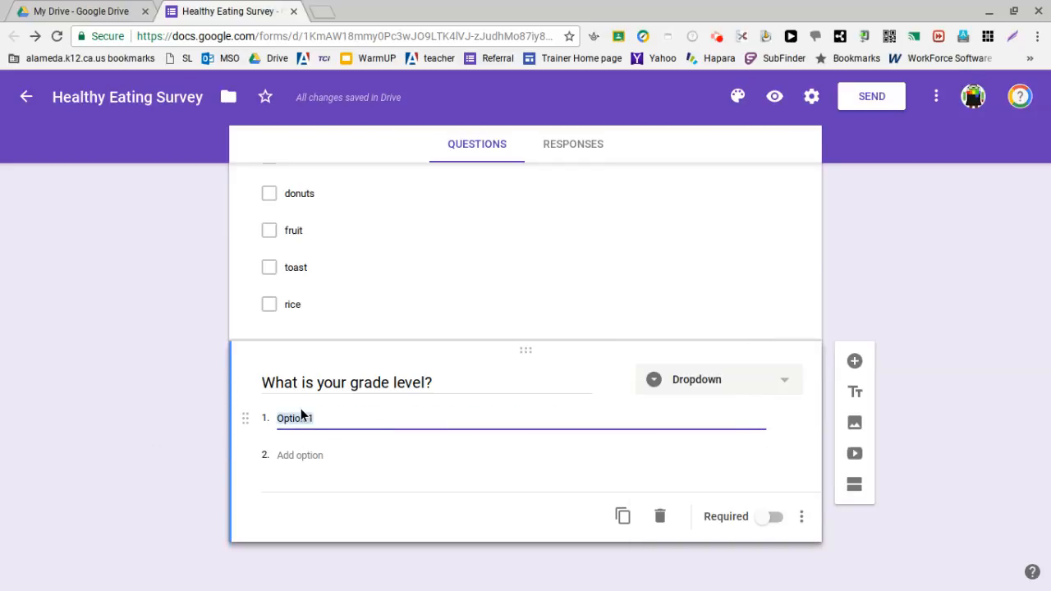
{"action": "type", "text": "6th grade"}
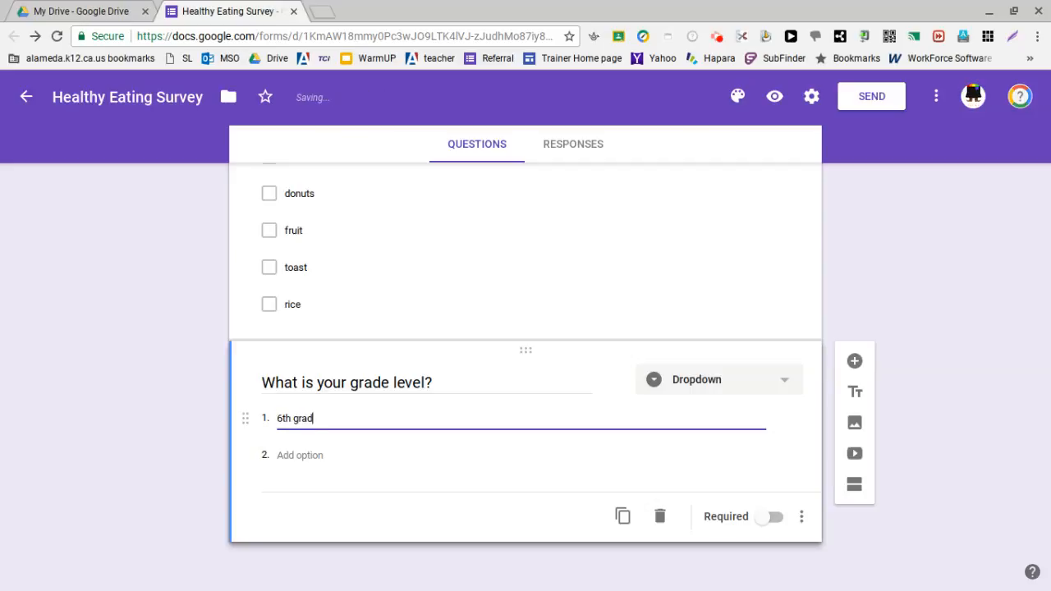
{"action": "left_click", "coordinate": [314, 457]}
{"action": "type", "text": "7th grade"}
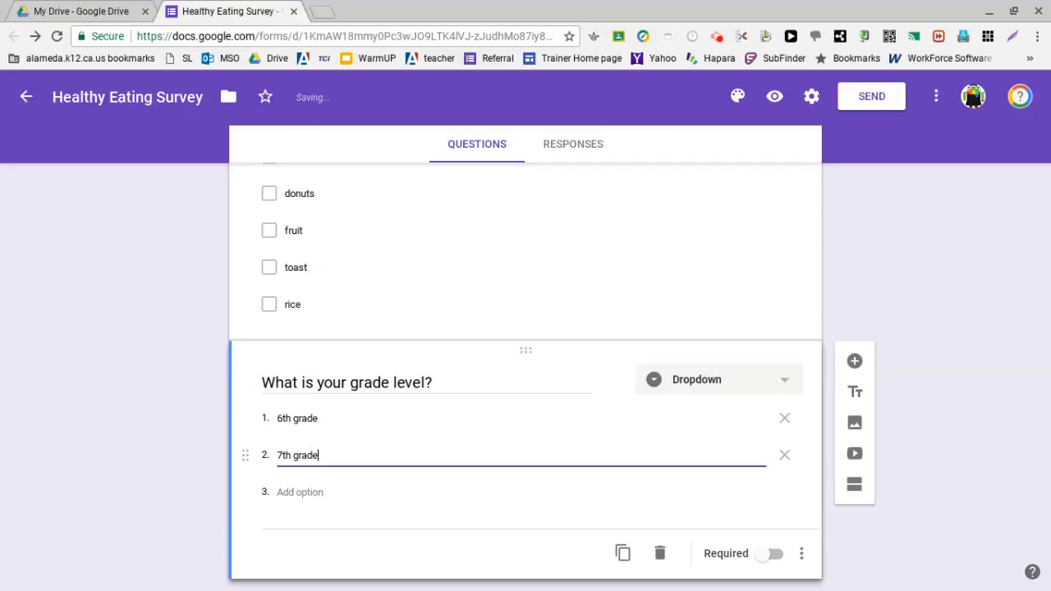
{"action": "left_click", "coordinate": [314, 489]}
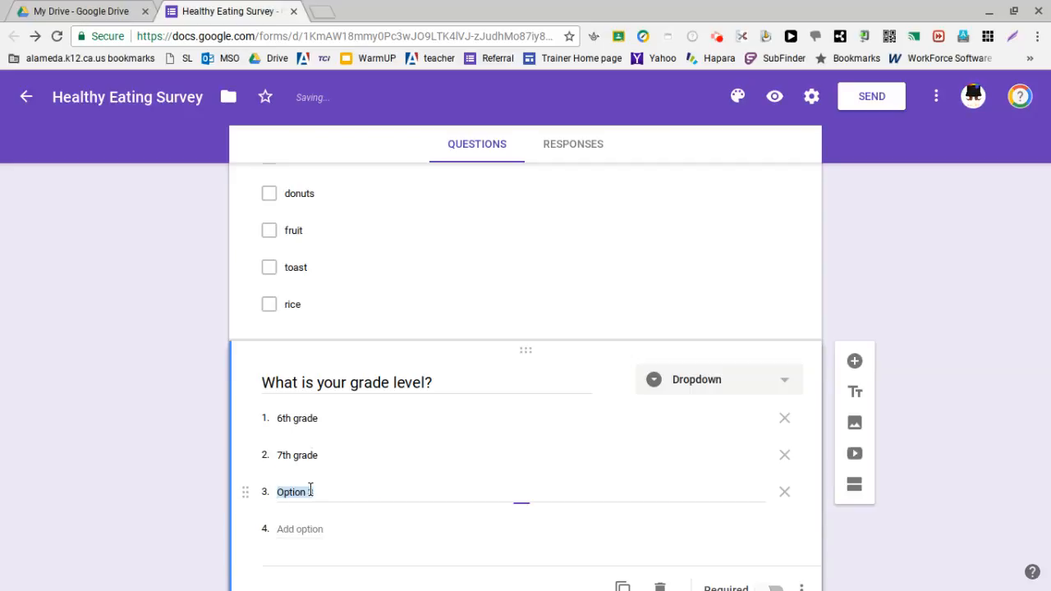
{"action": "type", "text": "8th grade"}
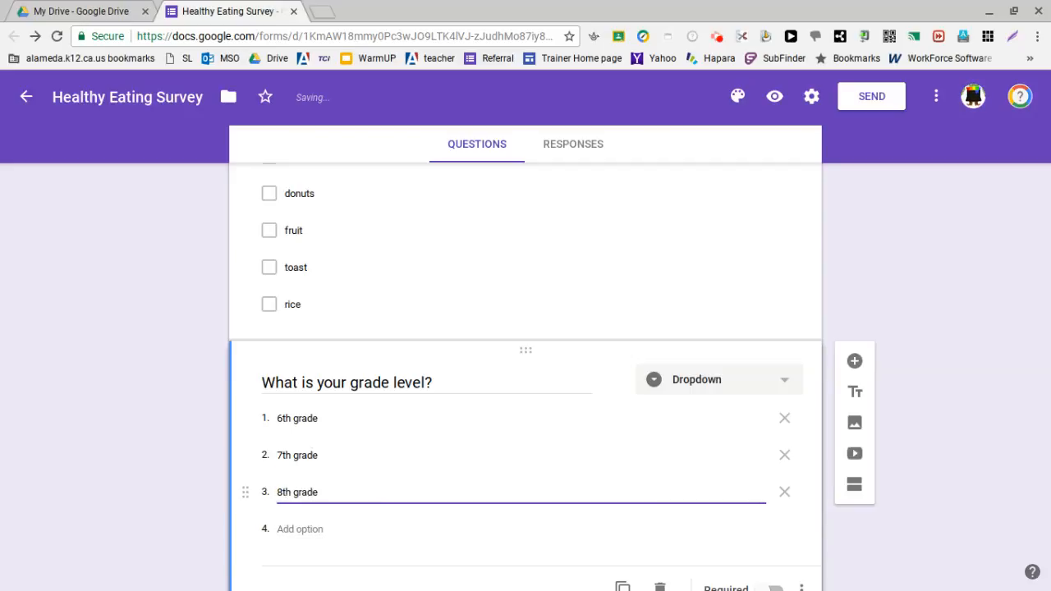
{"action": "scroll", "coordinate": [618, 400], "scroll_direction": "down", "scroll_amount": 2}
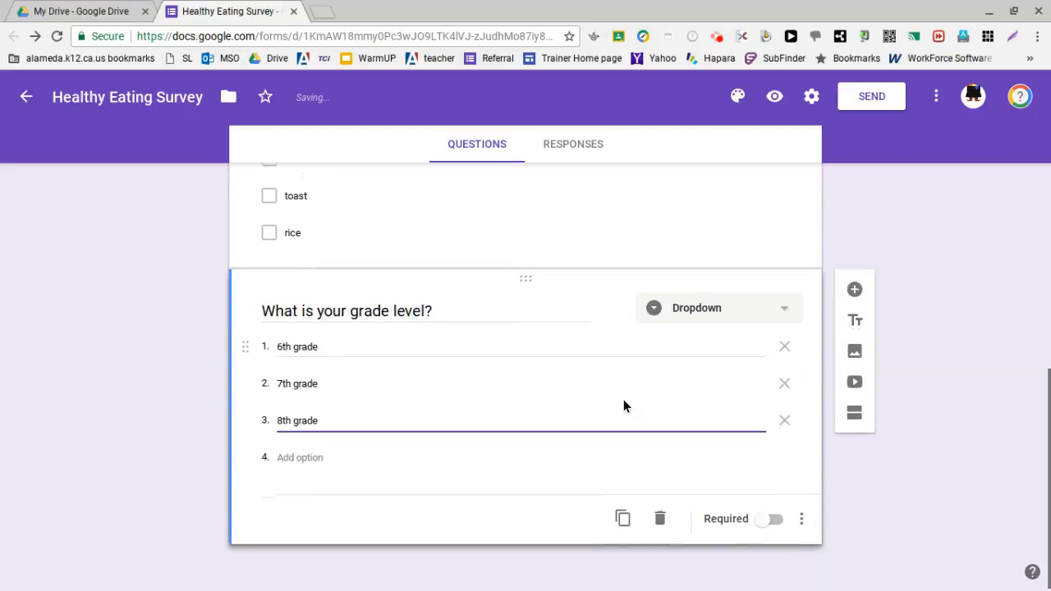
{"action": "left_click", "coordinate": [777, 520]}
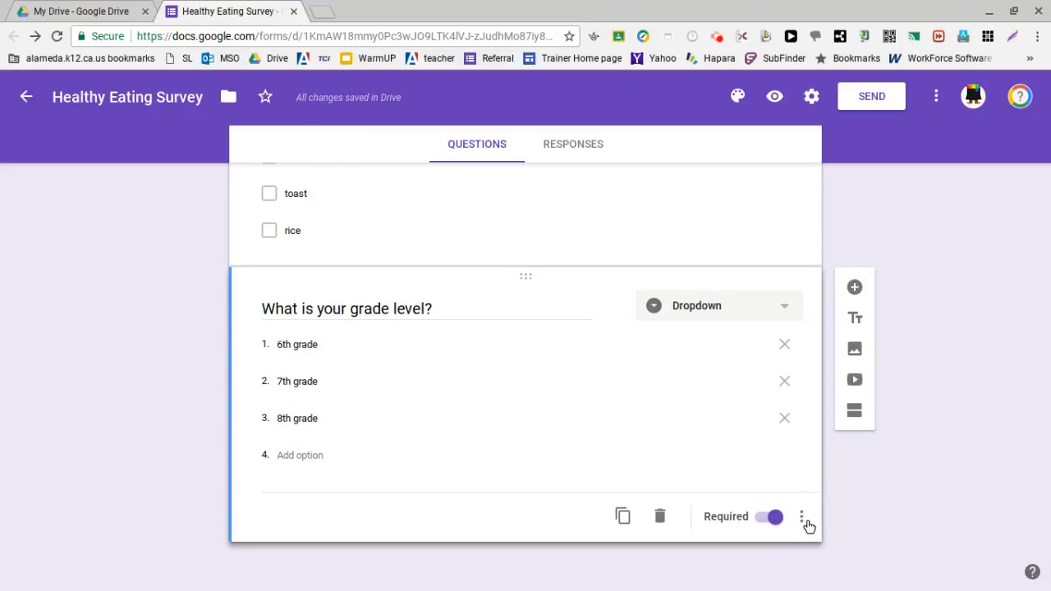
Step: Add a fifth question titled "How important is a healthy breakfast?"
{"action": "left_click", "coordinate": [858, 287]}
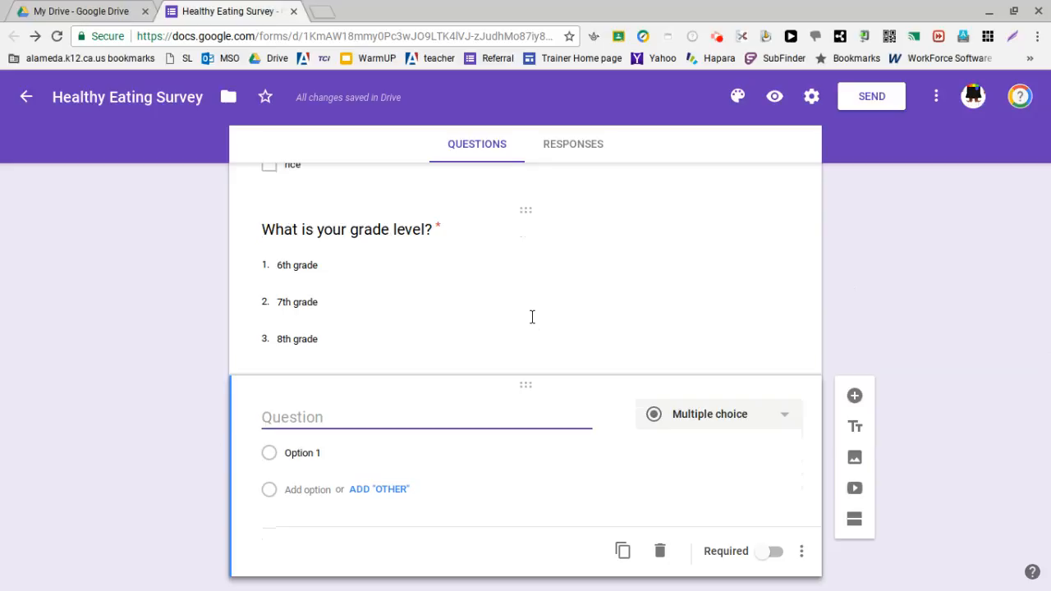
{"action": "type", "text": "How in"}
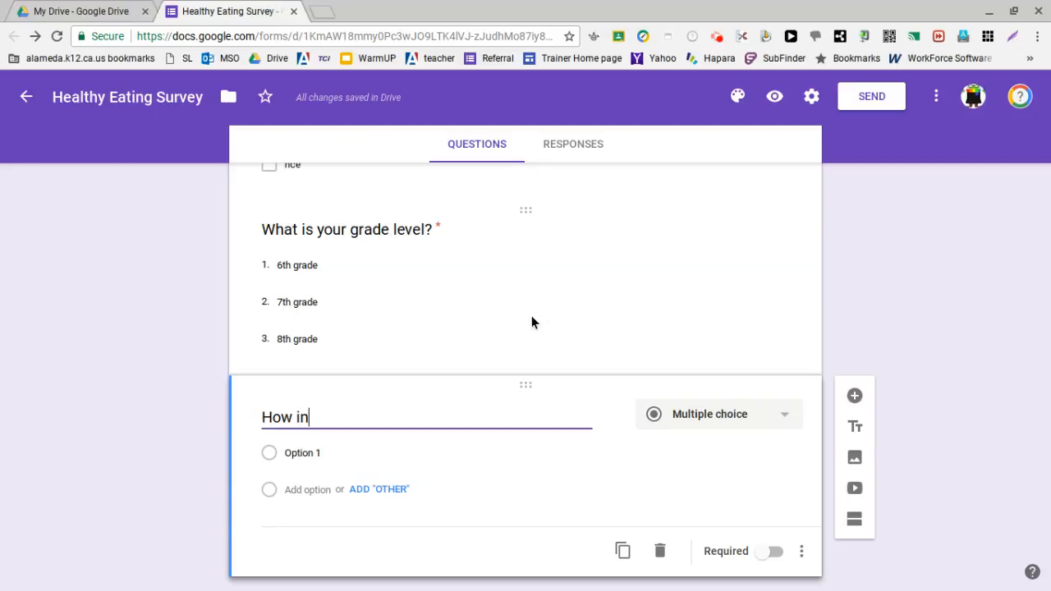
{"action": "type", "text": "mportatn i"}
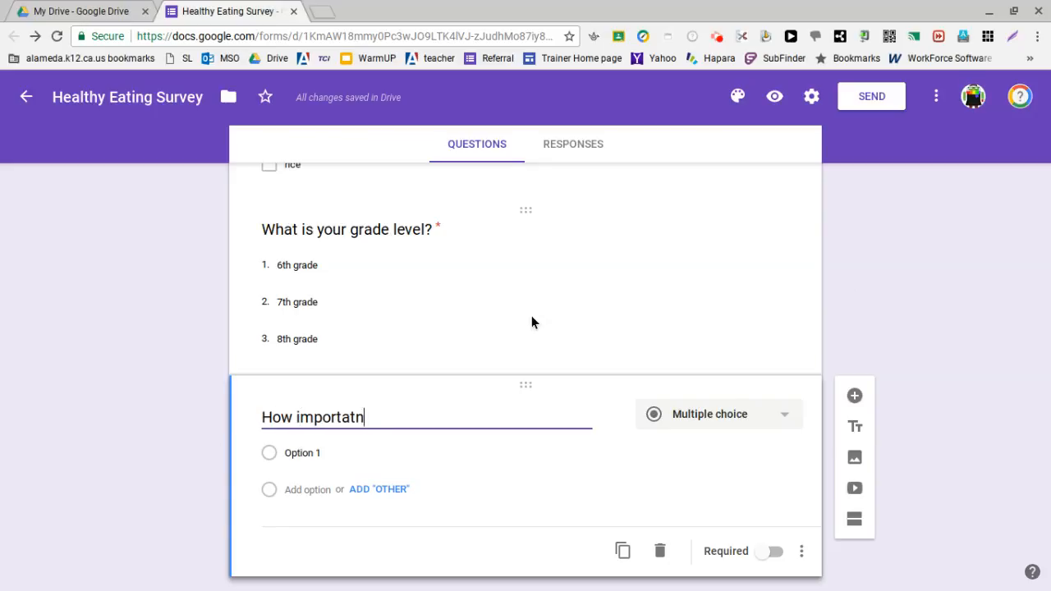
{"action": "type", "text": "t is a lea"}
{"action": "key", "text": "BackSpace"}
{"action": "key", "text": "BackSpace"}
{"action": "key", "text": "BackSpace"}
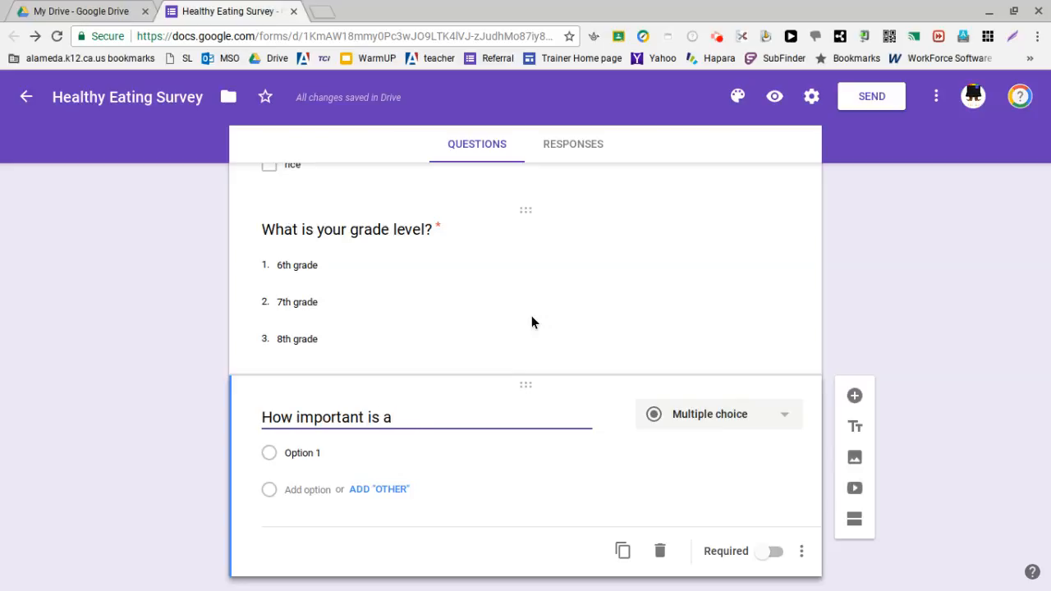
{"action": "type", "text": "health"}
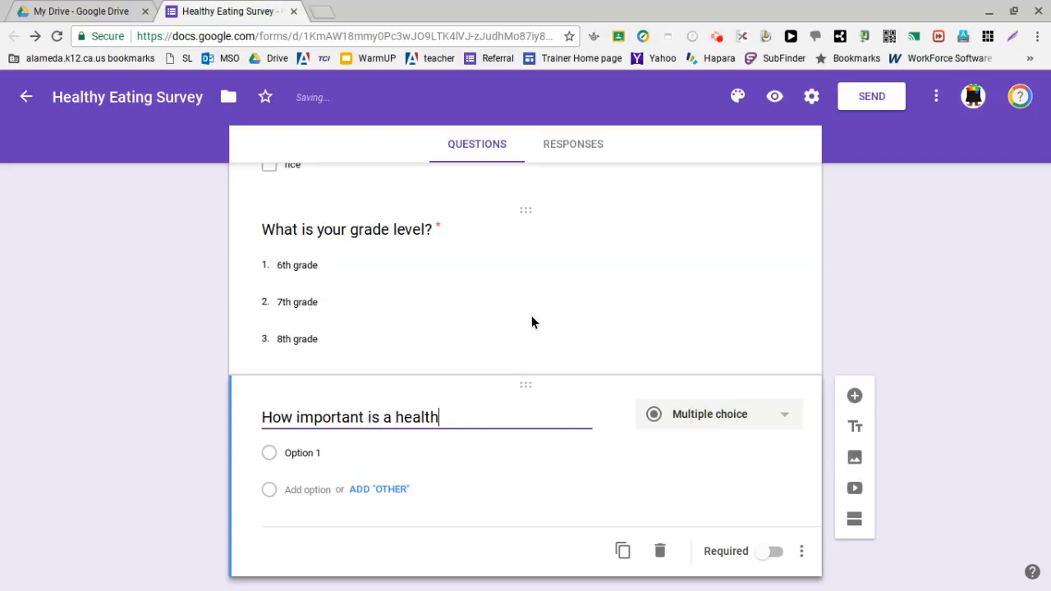
{"action": "type", "text": "y breakfast?"}
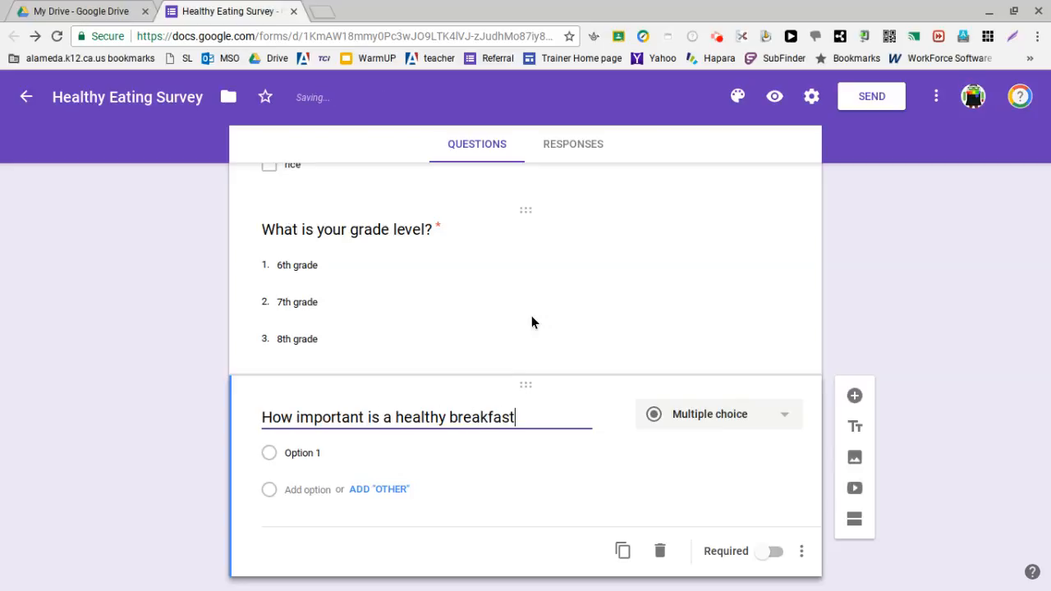
Step: Set the type of "How important is a healthy breakfast?" to Linear scale with a range of 1 to 5
{"action": "left_click", "coordinate": [736, 419]}
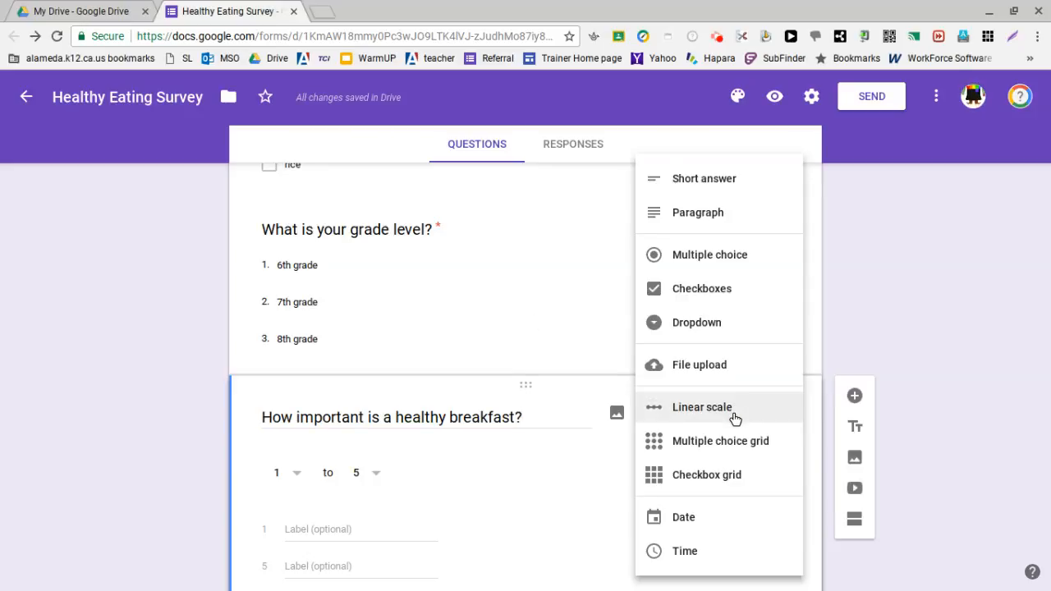
{"action": "left_click", "coordinate": [735, 419]}
{"action": "left_click", "coordinate": [736, 418]}
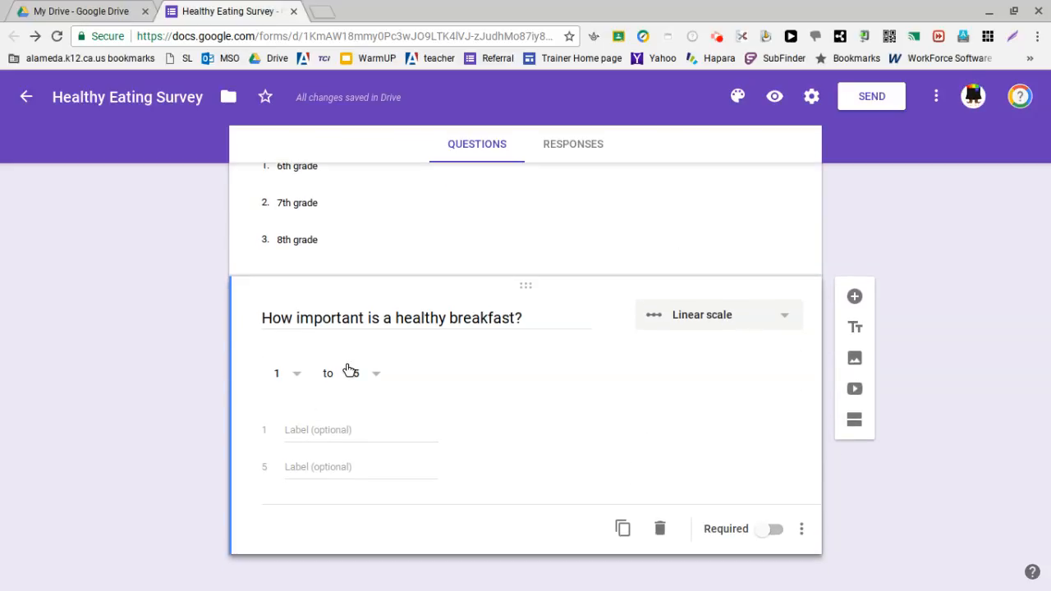
{"action": "left_click", "coordinate": [305, 382]}
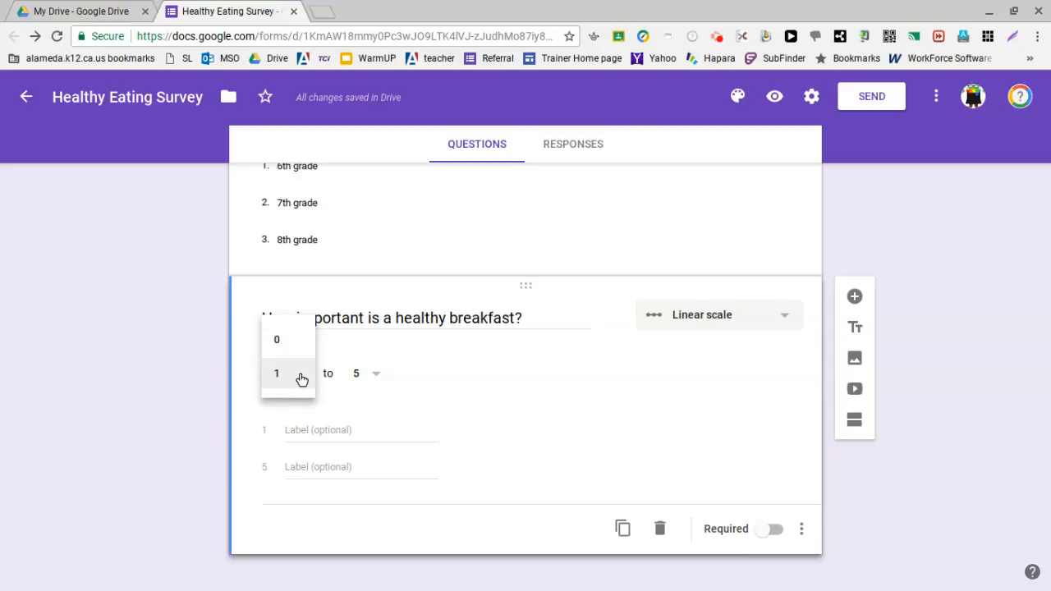
{"action": "left_click", "coordinate": [285, 374]}
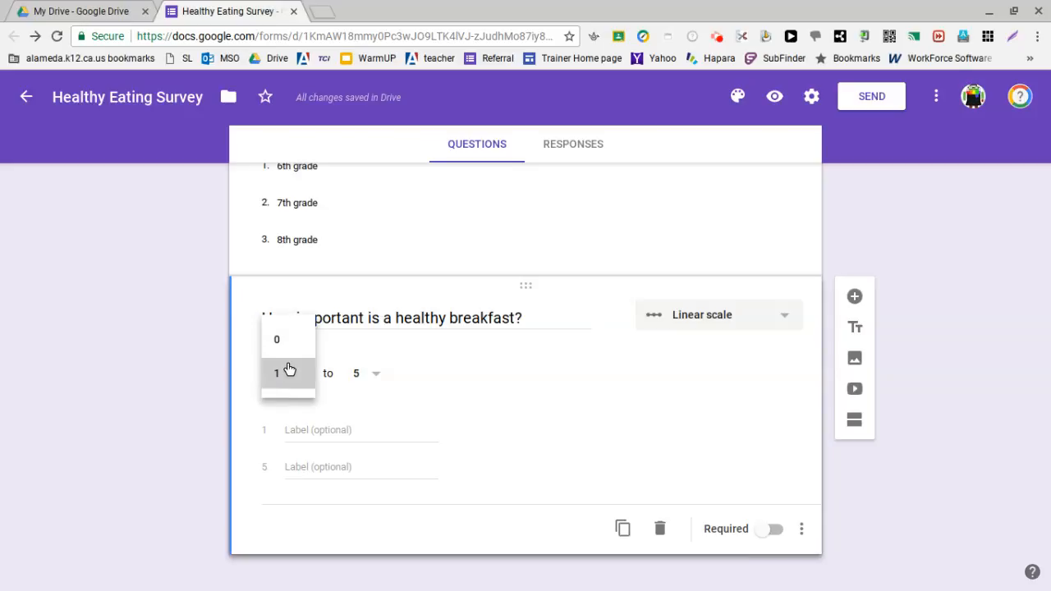
{"action": "left_click", "coordinate": [379, 378]}
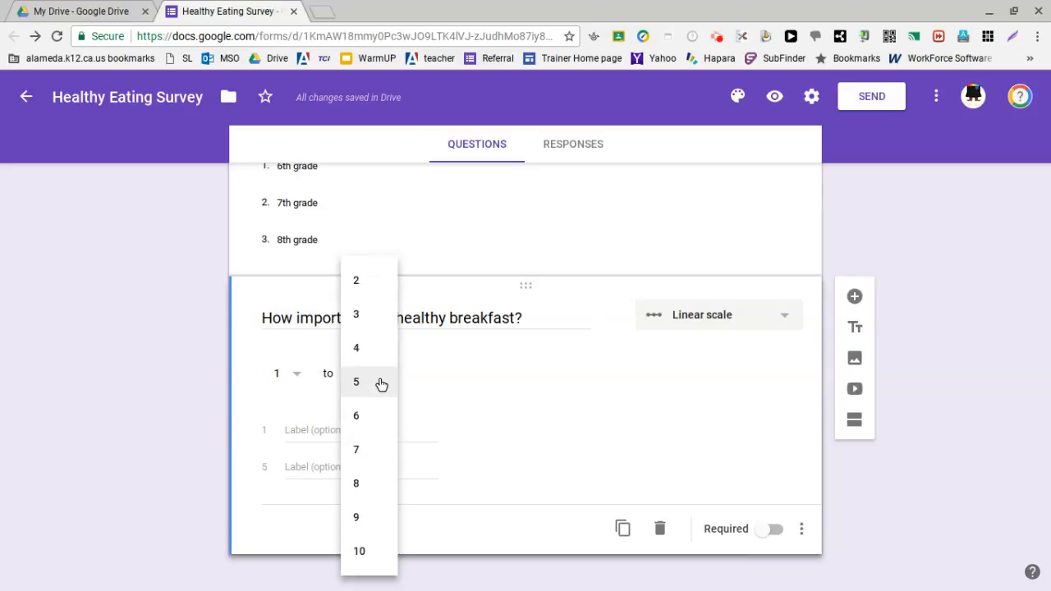
{"action": "left_click", "coordinate": [380, 383]}
Step: Label the value 1 end of the breakfast importance scale "very important"
{"action": "left_click", "coordinate": [306, 433]}
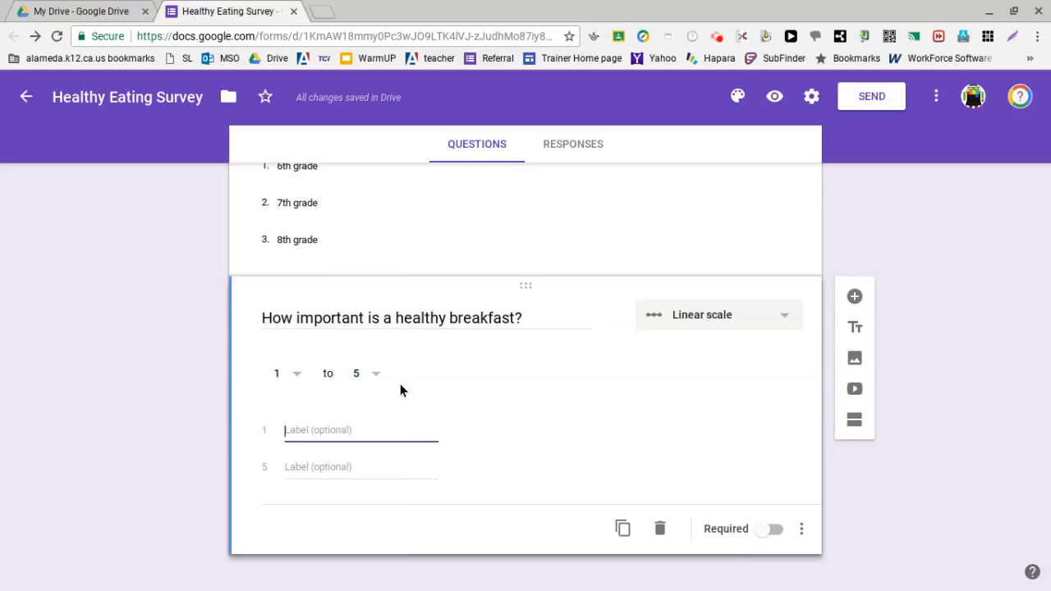
{"action": "type", "text": "ve"}
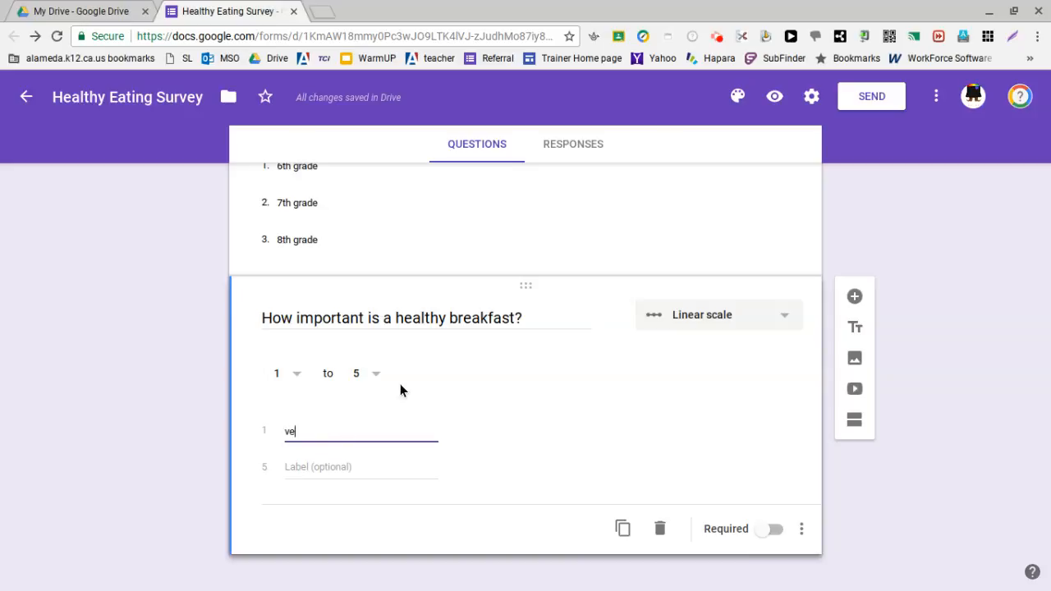
{"action": "type", "text": "ry importatn"}
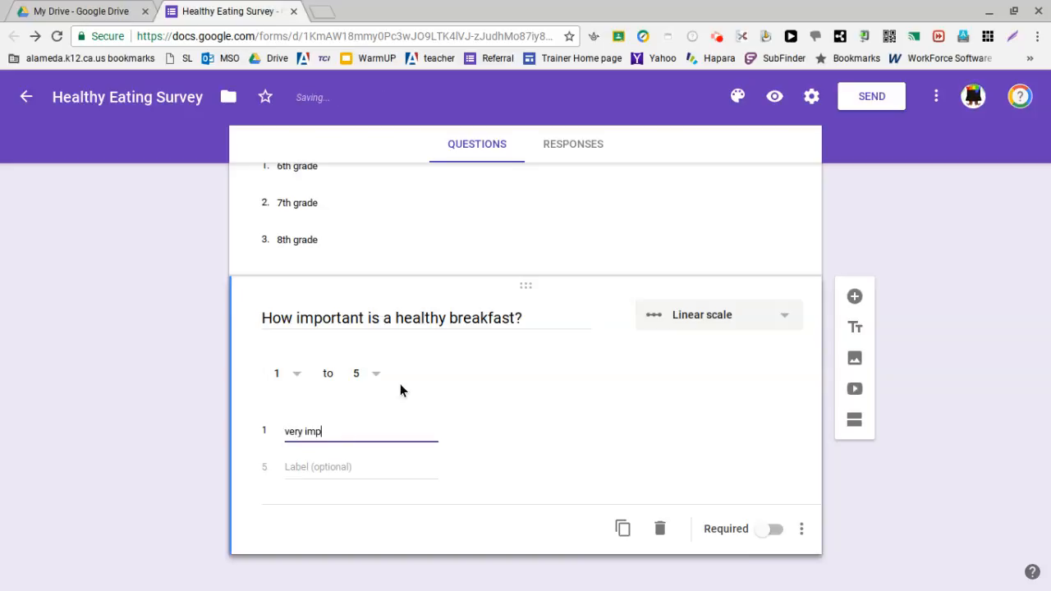
{"action": "key", "text": "BackSpace"}
{"action": "key", "text": "BackSpace"}
{"action": "type", "text": "nt"}
{"action": "key", "text": "BackSpace"}
{"action": "key", "text": "BackSpace"}
{"action": "type", "text": "nt"}
Step: Label the value 5 end of the scale "not very important" and make the question required
{"action": "left_click", "coordinate": [326, 475]}
{"action": "type", "text": "n"}
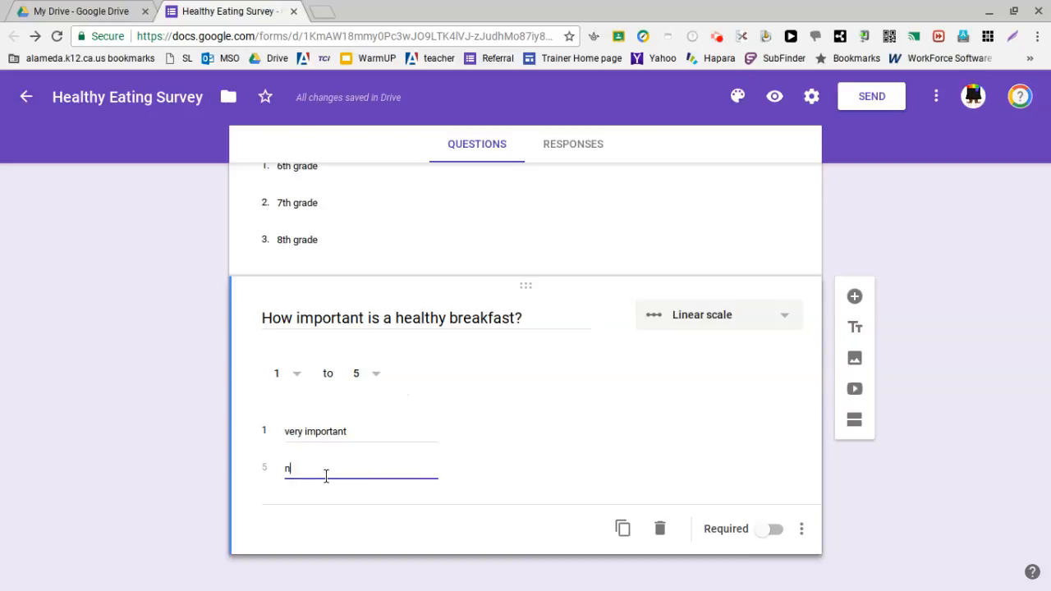
{"action": "type", "text": "ot very important"}
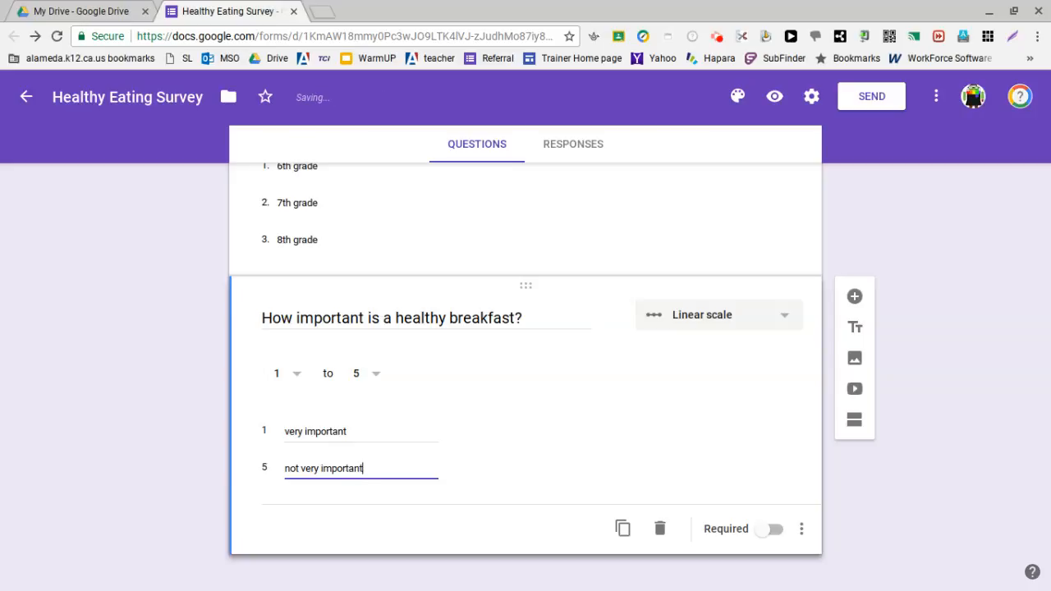
{"action": "left_click", "coordinate": [776, 532]}
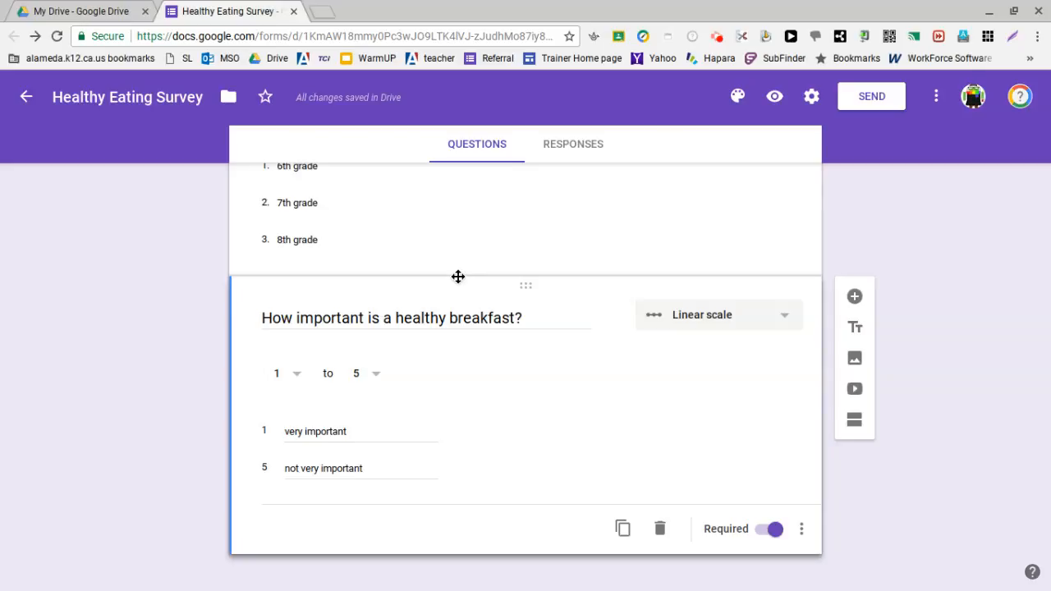
Step: Preview the survey and examine all of its questions, including the grade level dropdown choices and the breakfast importance scale
{"action": "left_click", "coordinate": [775, 102]}
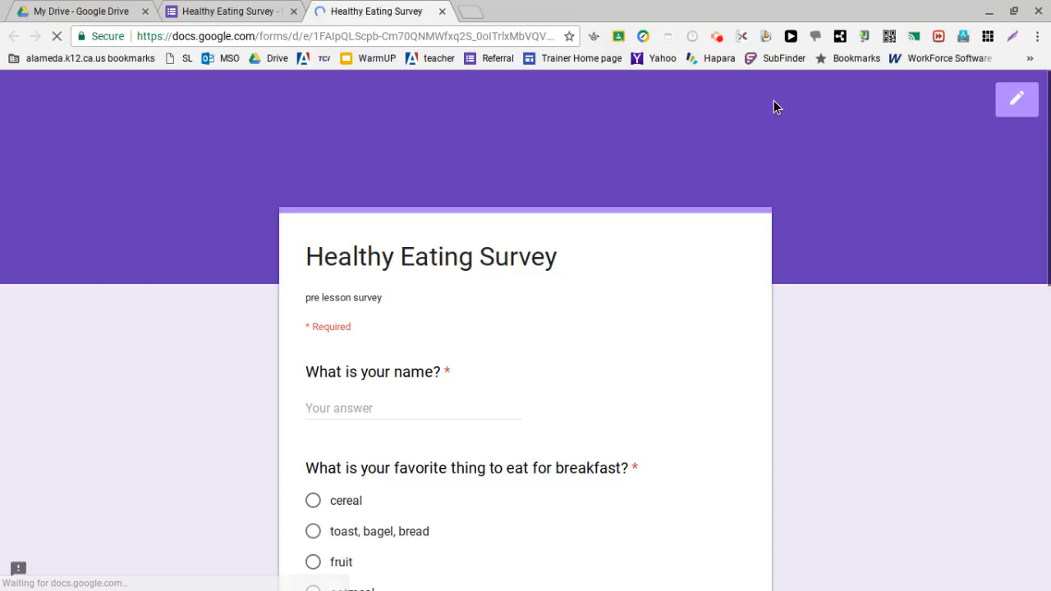
{"action": "scroll", "coordinate": [611, 395], "scroll_direction": "down", "scroll_amount": 1}
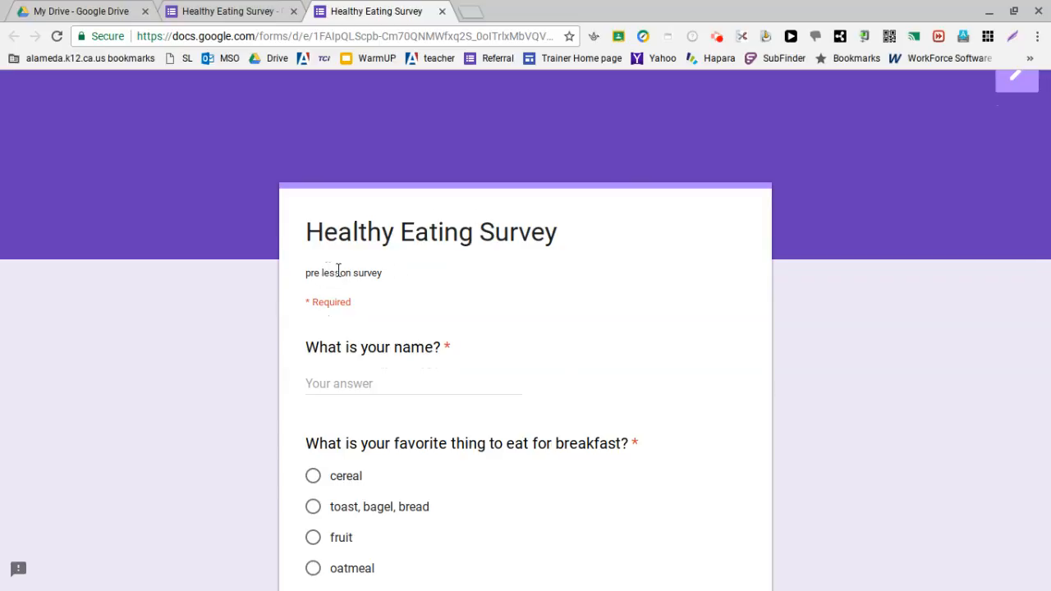
{"action": "scroll", "coordinate": [399, 270], "scroll_direction": "down", "scroll_amount": 1}
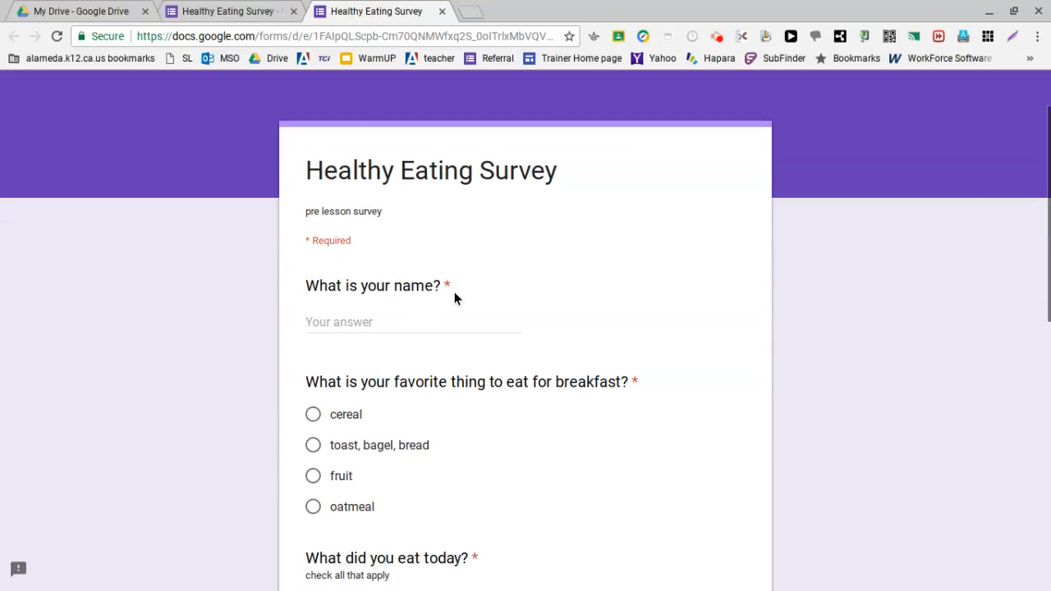
{"action": "scroll", "coordinate": [519, 317], "scroll_direction": "down", "scroll_amount": 1}
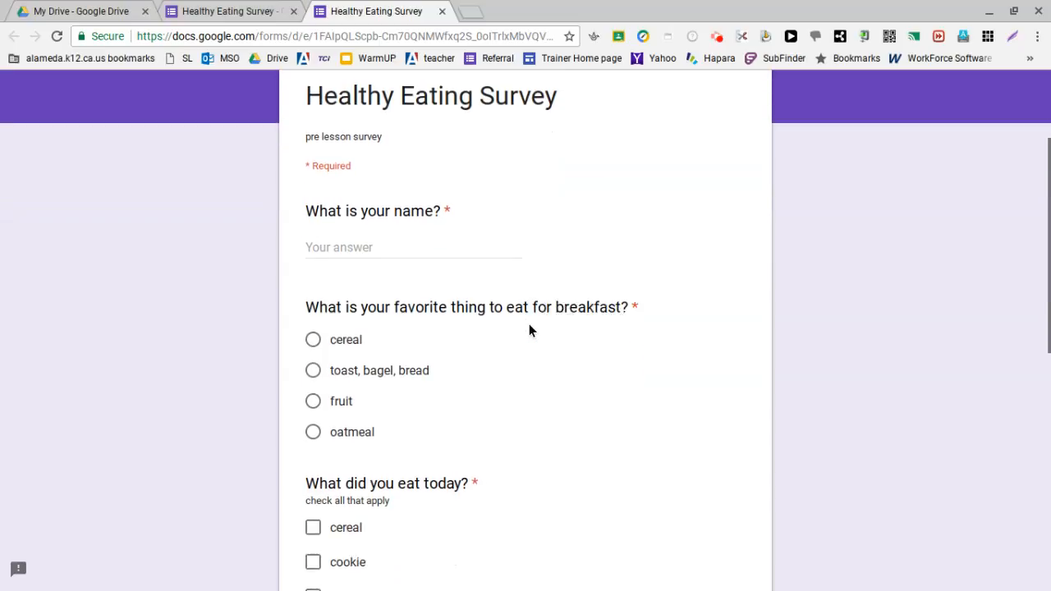
{"action": "scroll", "coordinate": [529, 325], "scroll_direction": "down", "scroll_amount": 1}
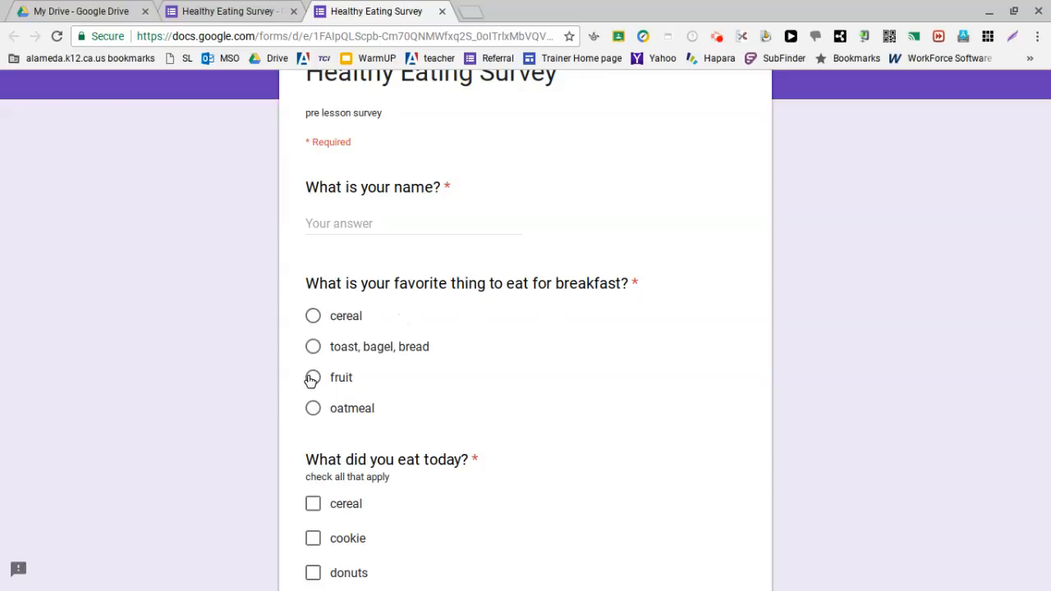
{"action": "scroll", "coordinate": [312, 378], "scroll_direction": "down", "scroll_amount": 2}
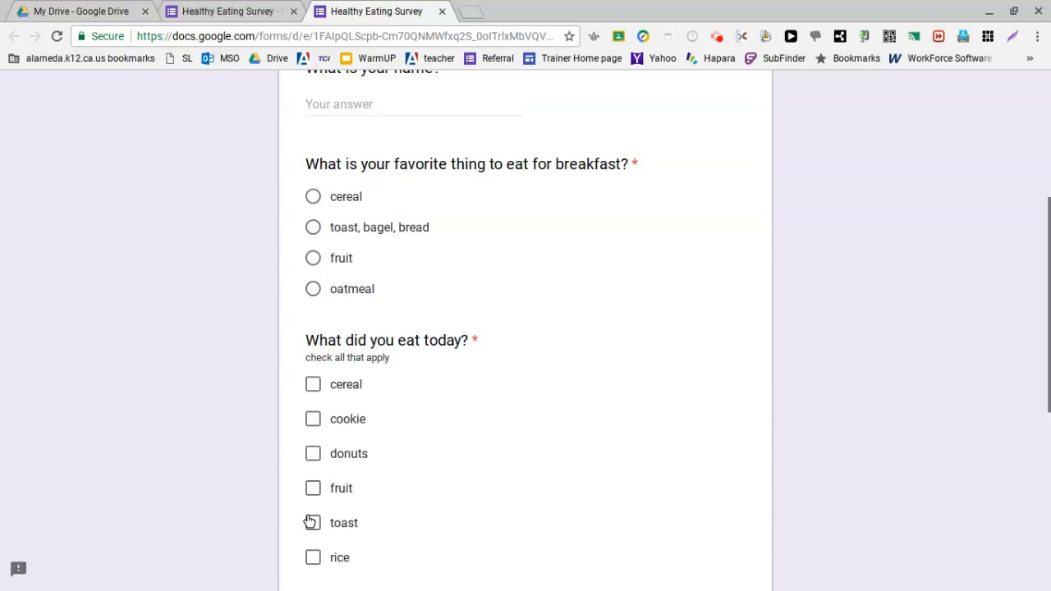
{"action": "scroll", "coordinate": [312, 517], "scroll_direction": "down", "scroll_amount": 3}
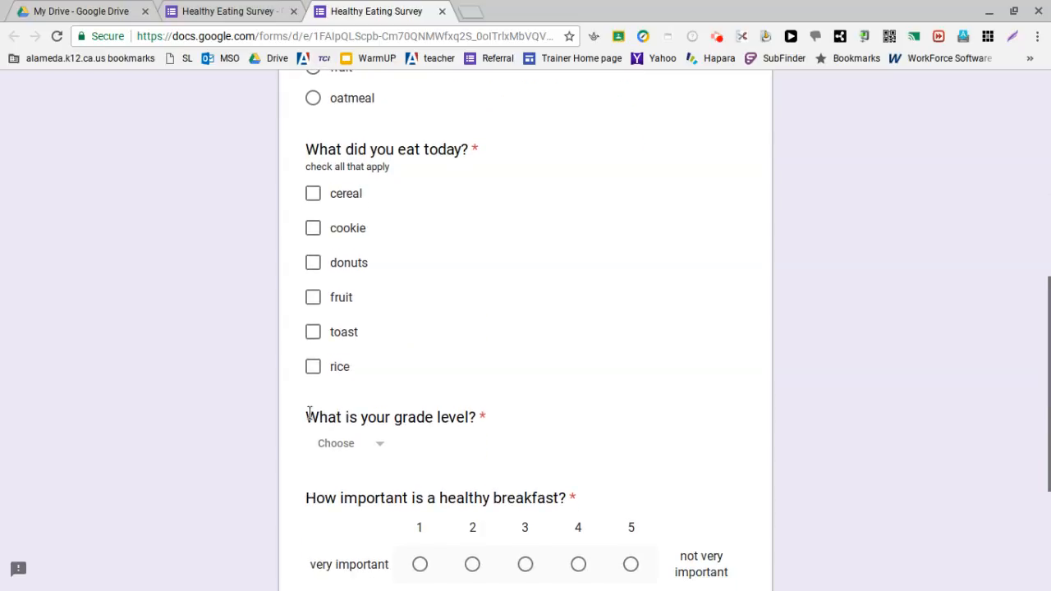
{"action": "left_click", "coordinate": [377, 449]}
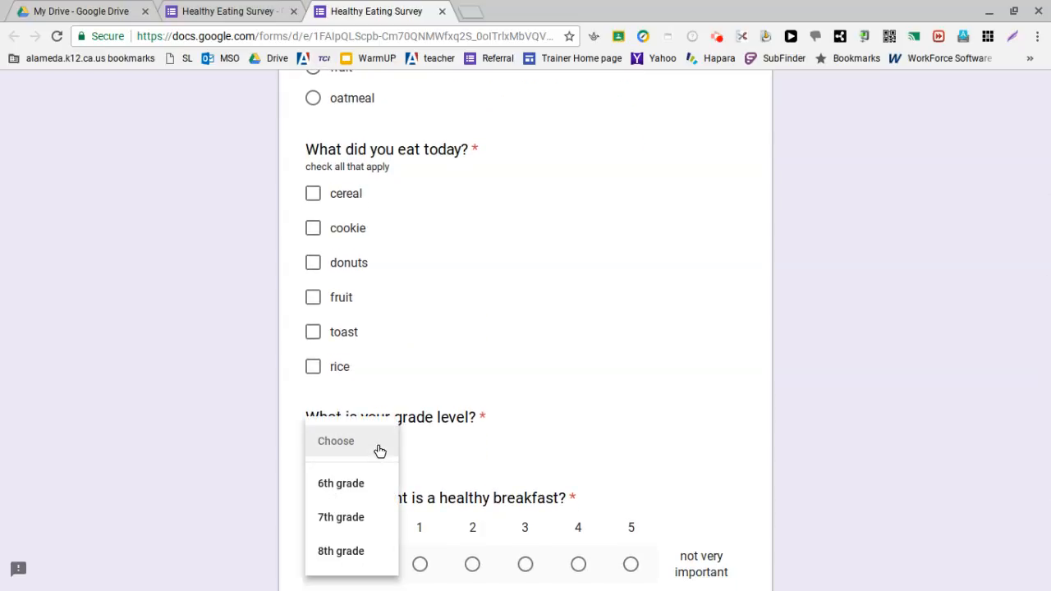
{"action": "left_click", "coordinate": [379, 451]}
{"action": "scroll", "coordinate": [379, 450], "scroll_direction": "down", "scroll_amount": 2}
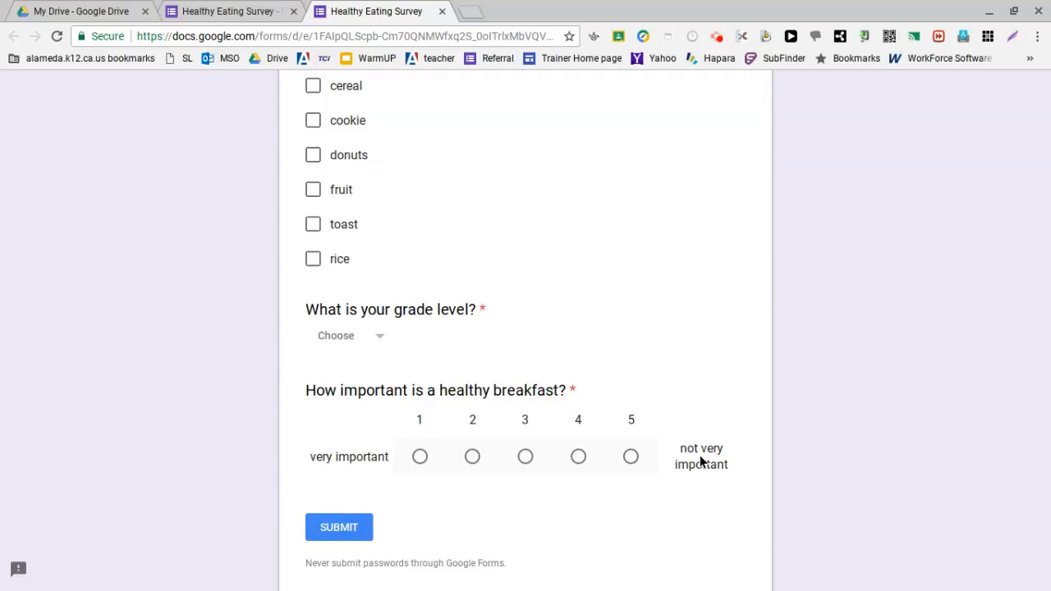
{"action": "scroll", "coordinate": [700, 455], "scroll_direction": "up", "scroll_amount": 1}
{"action": "scroll", "coordinate": [700, 455], "scroll_direction": "down", "scroll_amount": 3}
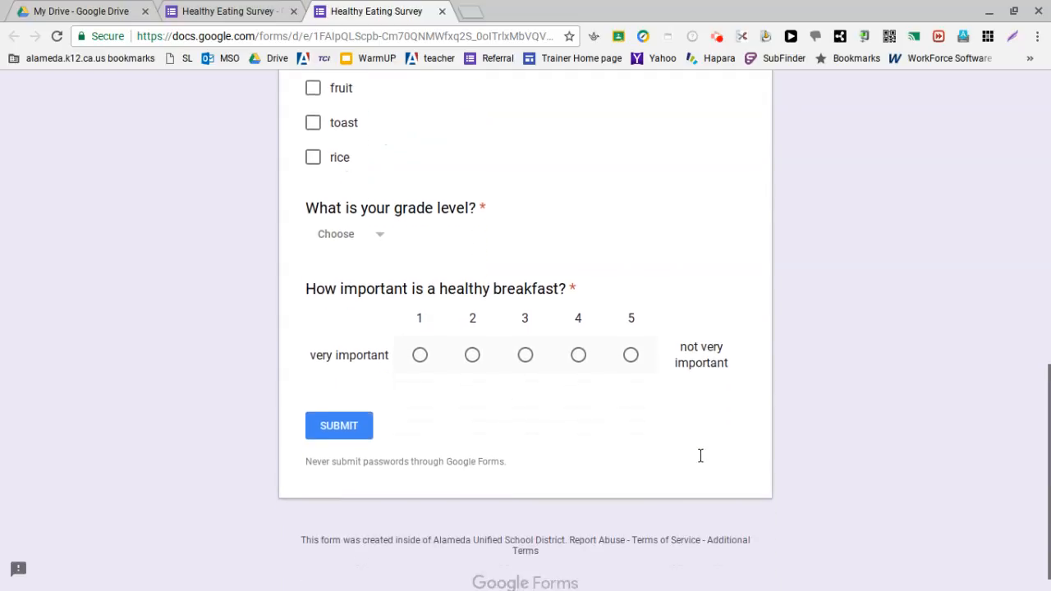
{"action": "scroll", "coordinate": [700, 456], "scroll_direction": "up", "scroll_amount": 3}
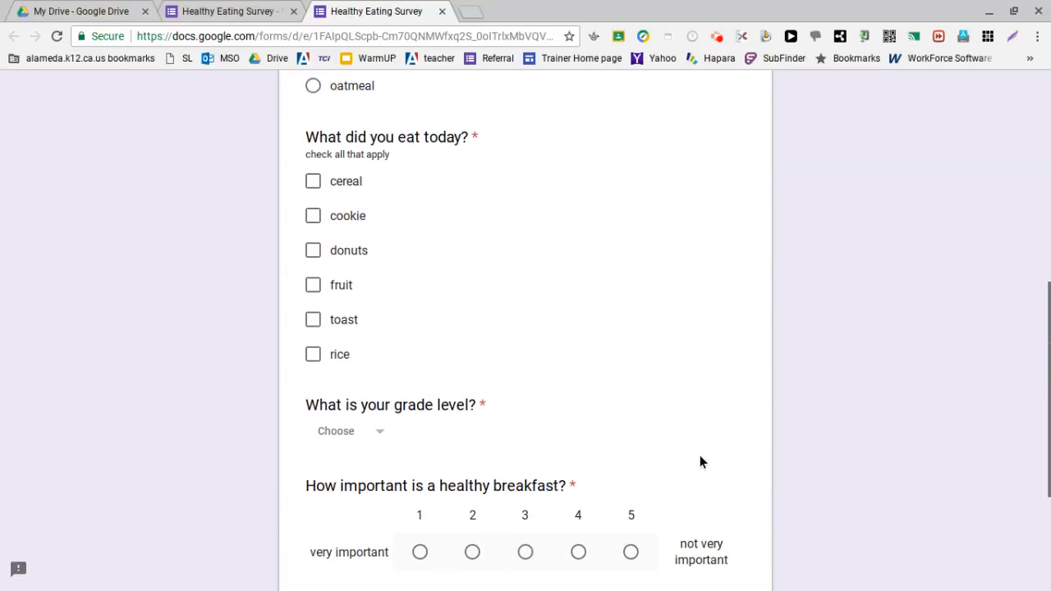
{"action": "scroll", "coordinate": [700, 463], "scroll_direction": "up", "scroll_amount": 6}
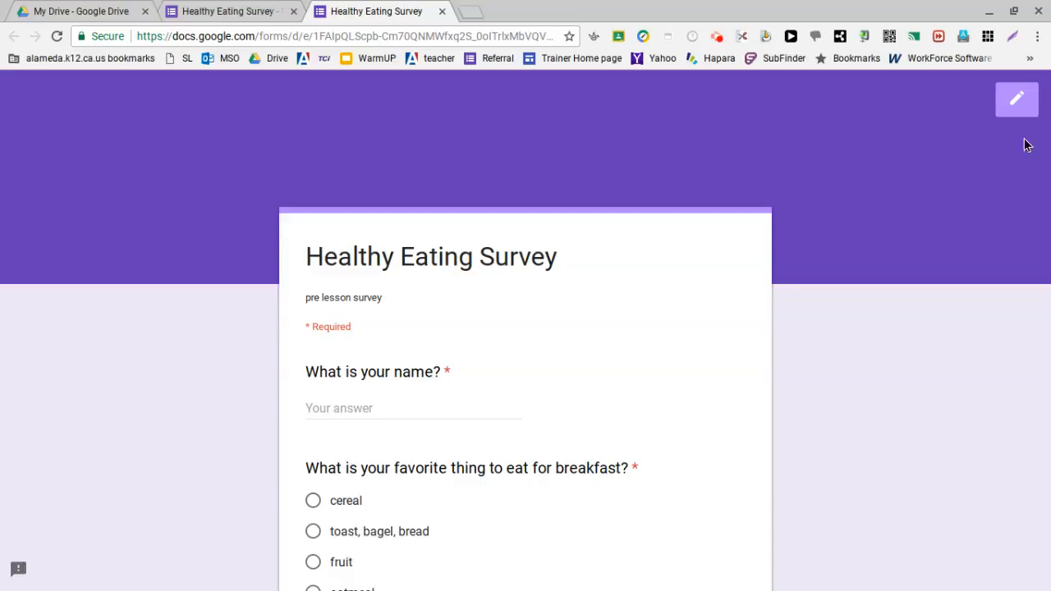
Step: Return from the preview to editing the form and select the breakfast importance question
{"action": "left_click", "coordinate": [1019, 103]}
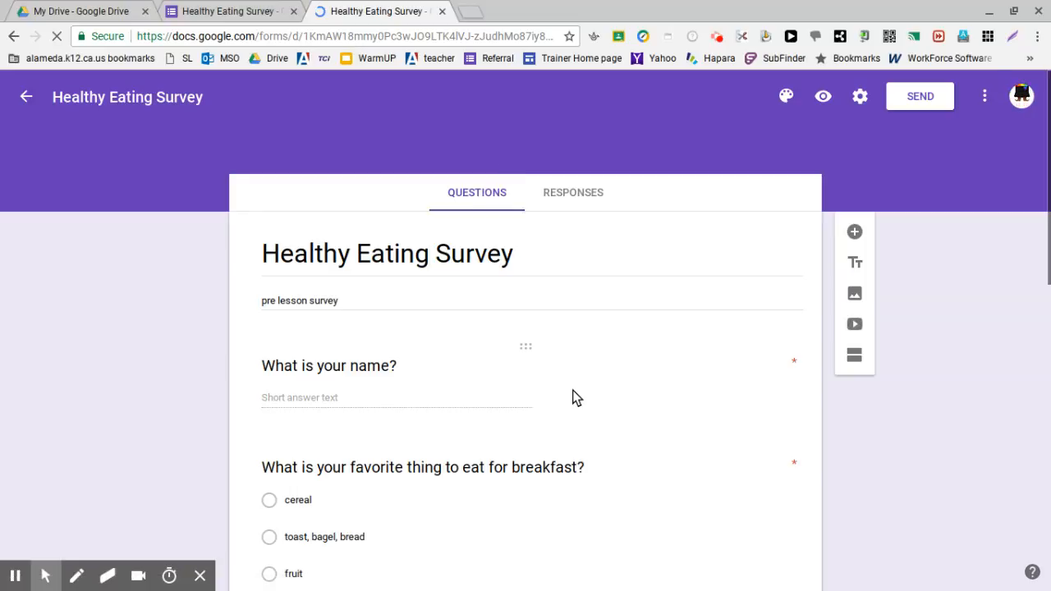
{"action": "scroll", "coordinate": [752, 294], "scroll_direction": "down", "scroll_amount": 3}
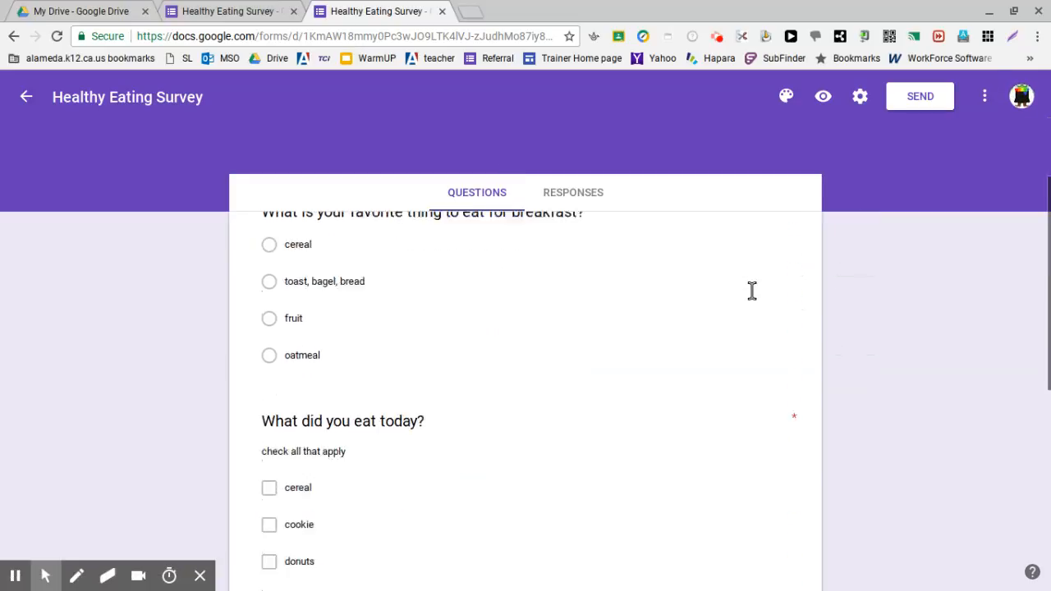
{"action": "scroll", "coordinate": [752, 290], "scroll_direction": "down", "scroll_amount": 6}
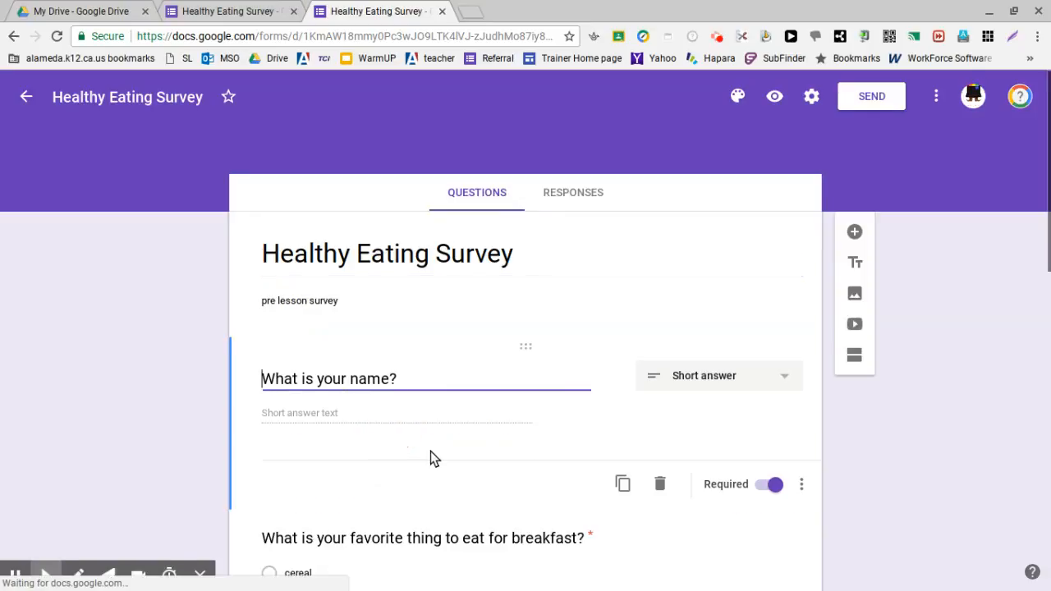
{"action": "scroll", "coordinate": [629, 473], "scroll_direction": "down", "scroll_amount": 8}
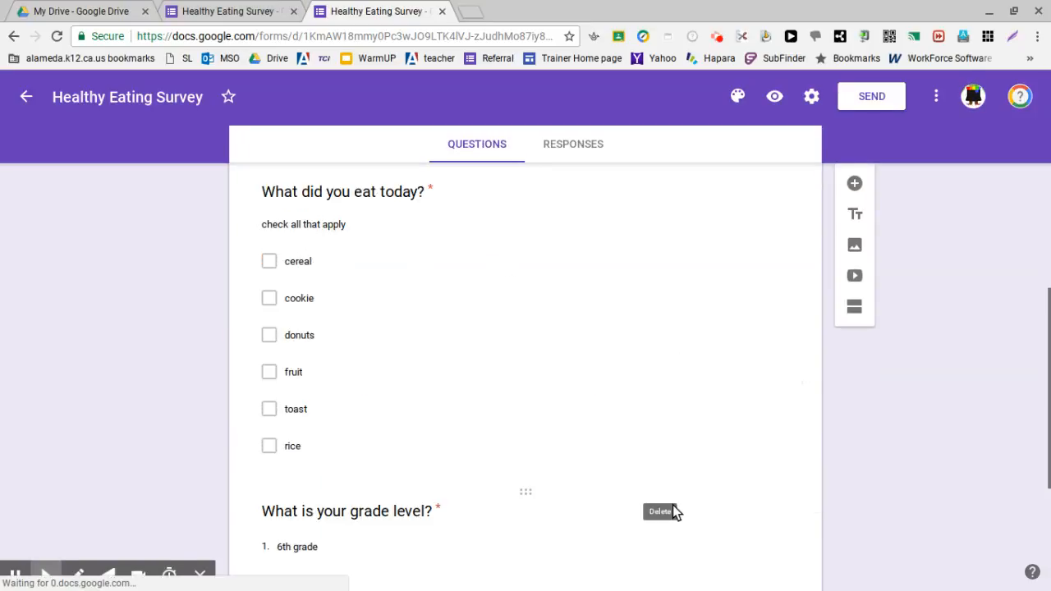
{"action": "left_click", "coordinate": [674, 506]}
{"action": "left_click", "coordinate": [578, 495]}
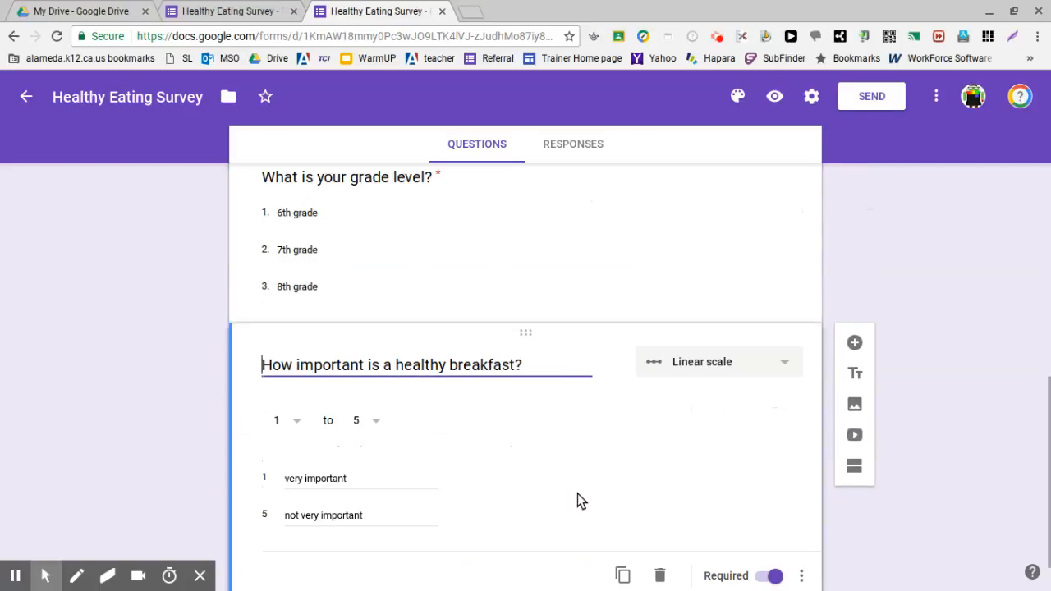
Step: Add a new question after the breakfast importance scale, titled "How often do you eat the following items for breakfast?"
{"action": "left_click", "coordinate": [854, 285]}
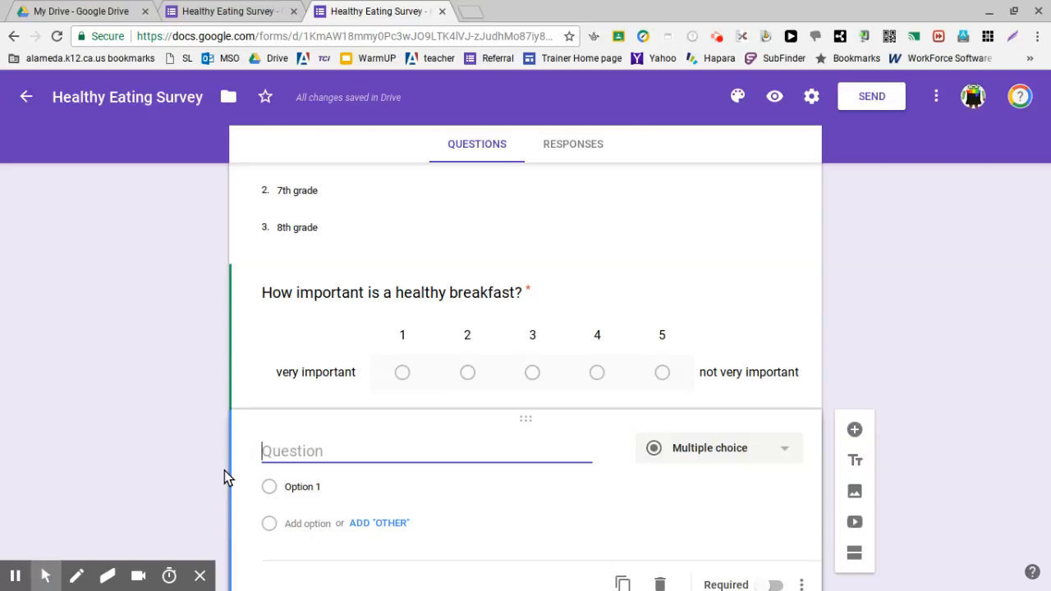
{"action": "type", "text": "How ofe"}
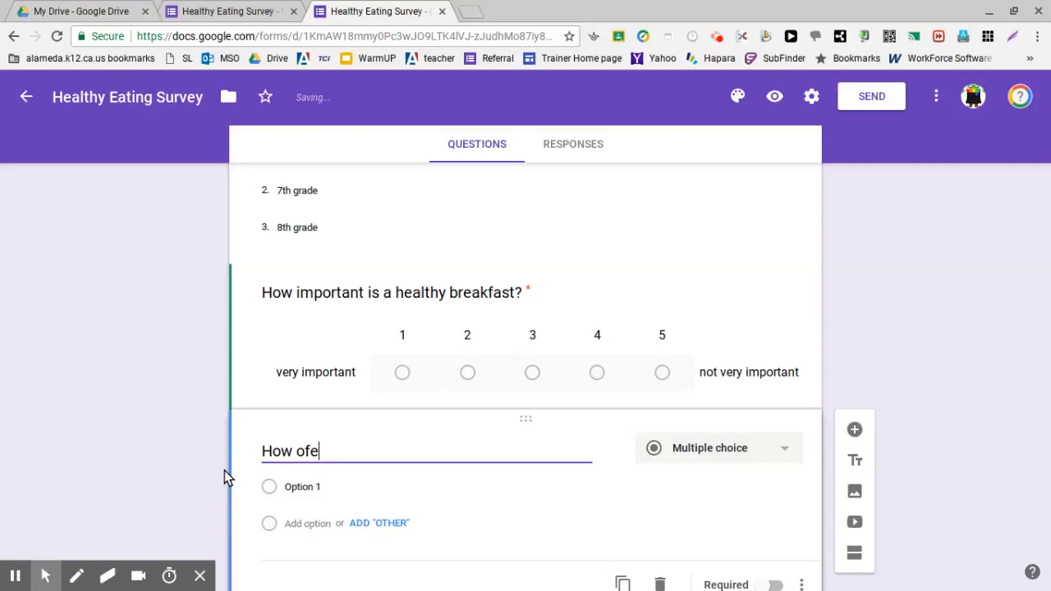
{"action": "key", "text": "BackSpace"}
{"action": "type", "text": "ten do you h"}
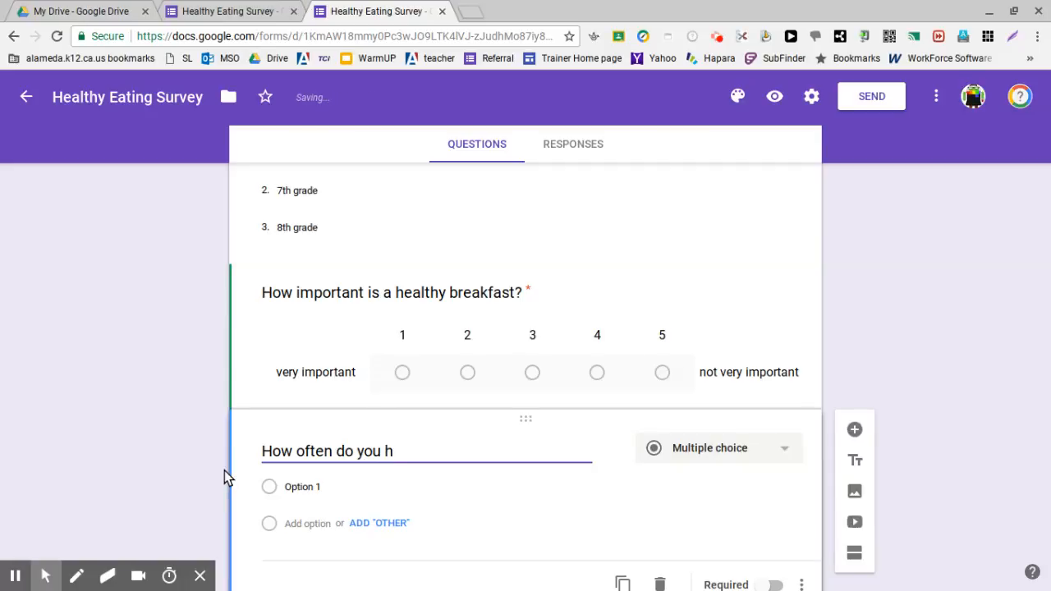
{"action": "key", "text": "BackSpace"}
{"action": "type", "text": "eat th"}
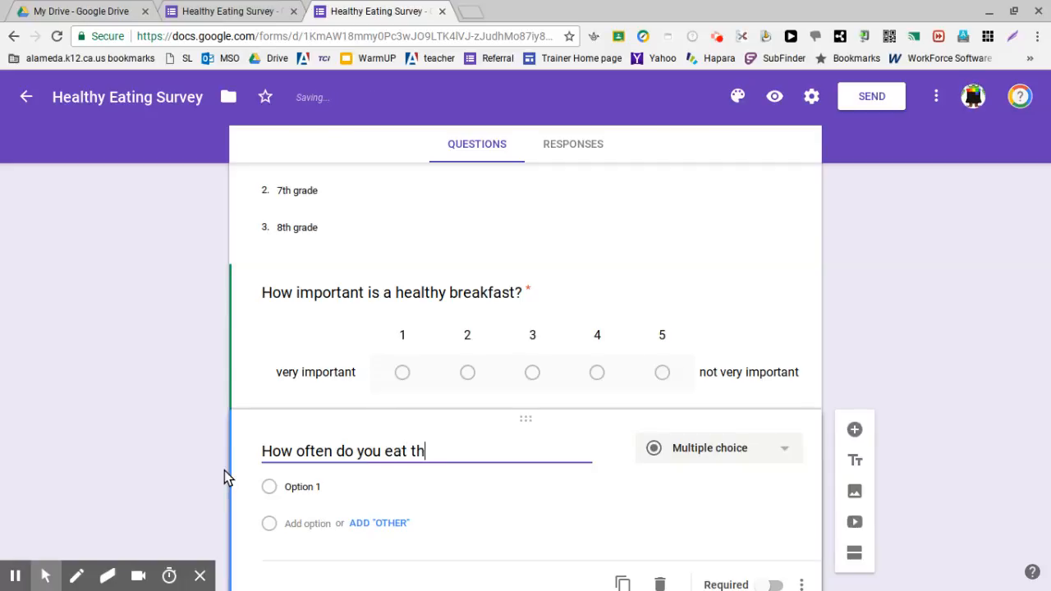
{"action": "type", "text": "e following i"}
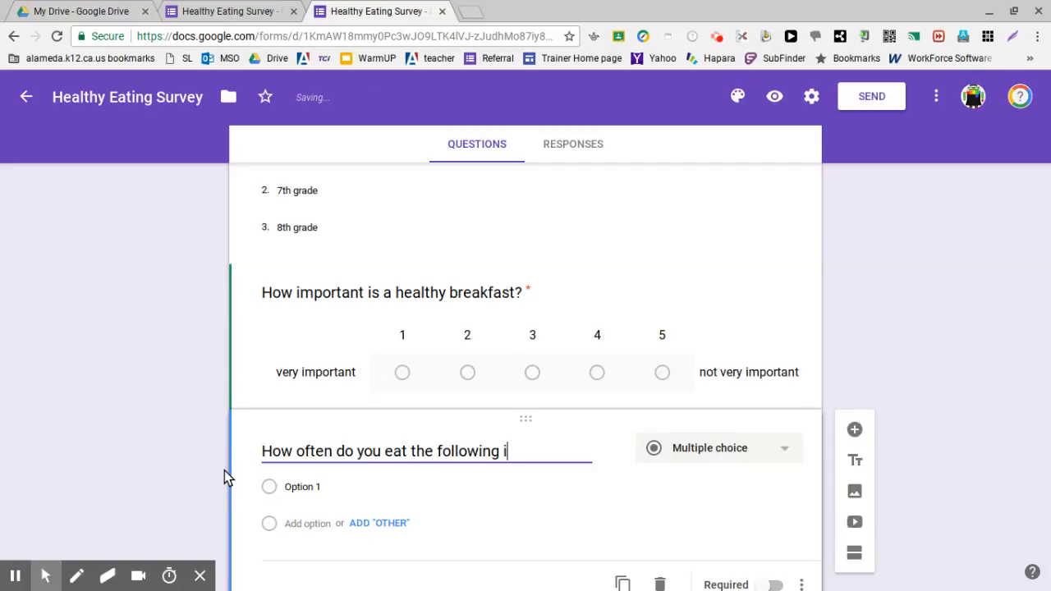
{"action": "type", "text": "tems fro"}
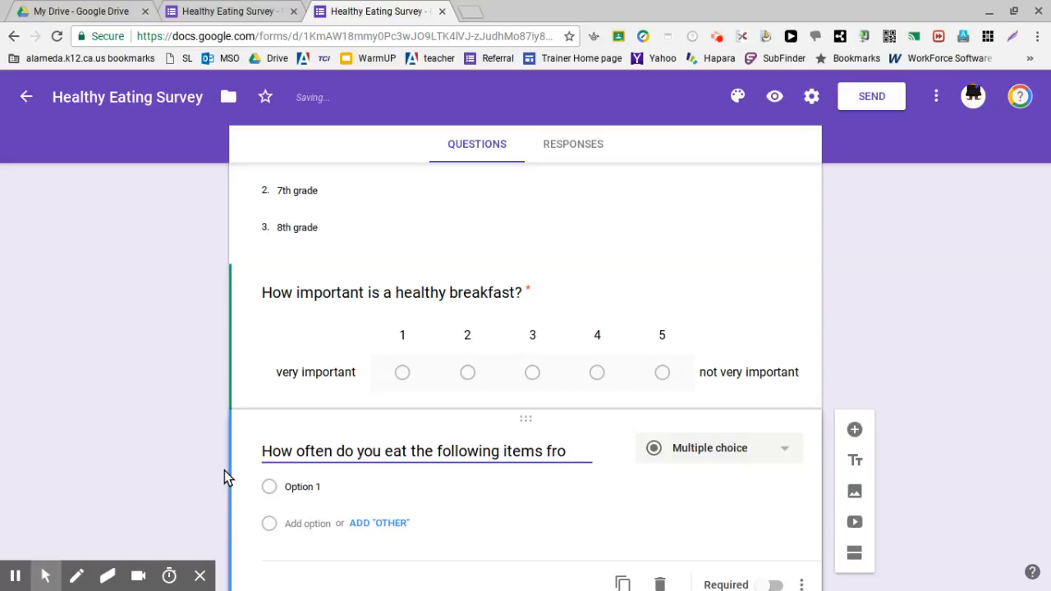
{"action": "key", "text": "BackSpace"}
{"action": "key", "text": "BackSpace"}
{"action": "type", "text": "or brea"}
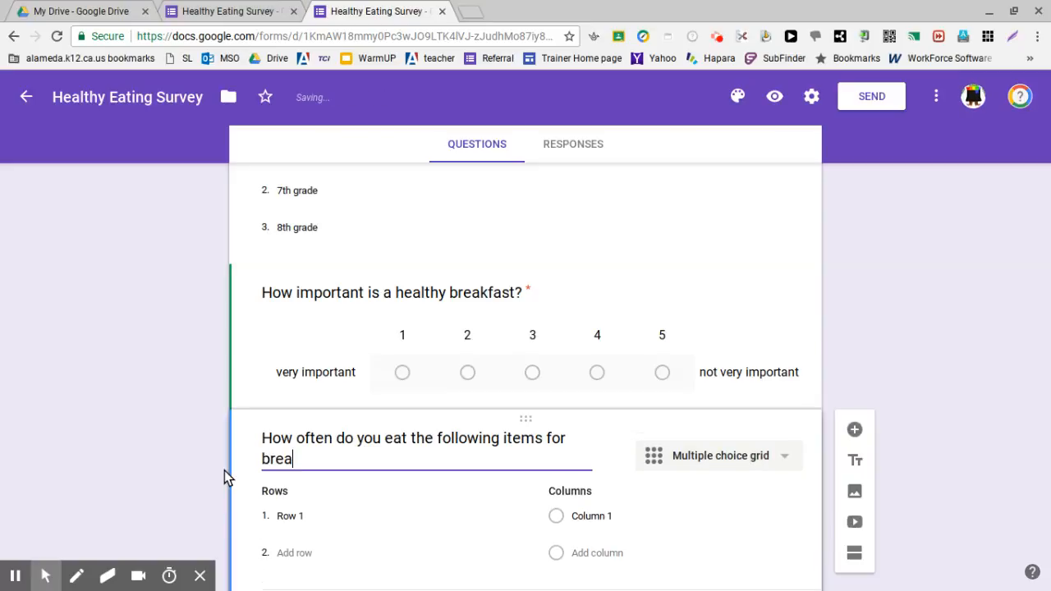
{"action": "type", "text": "kfast?"}
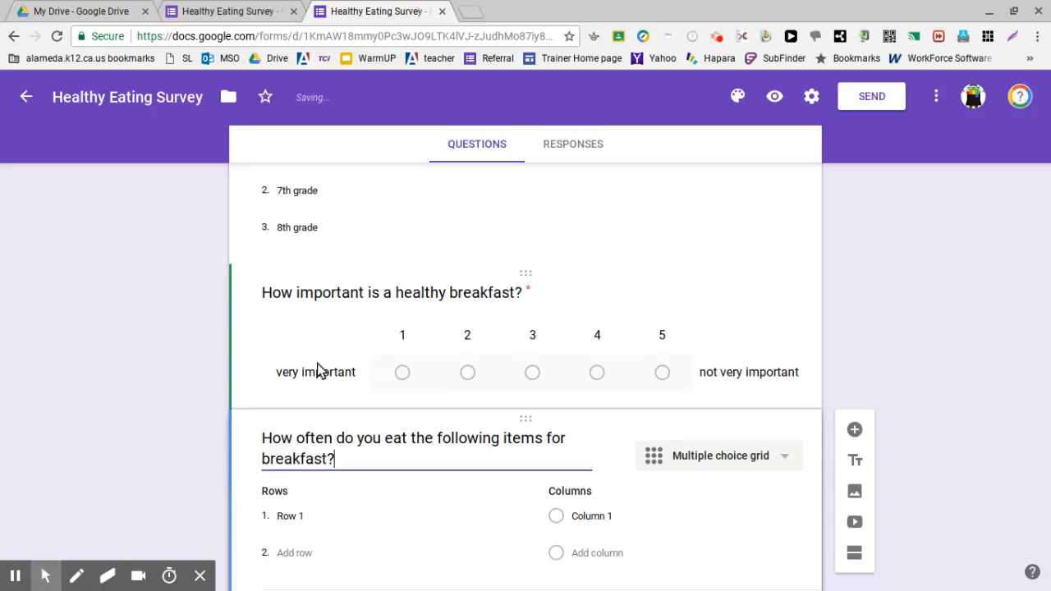
Step: Choose Multiple choice grid as the type of the breakfast items question
{"action": "scroll", "coordinate": [346, 372], "scroll_direction": "down", "scroll_amount": 1}
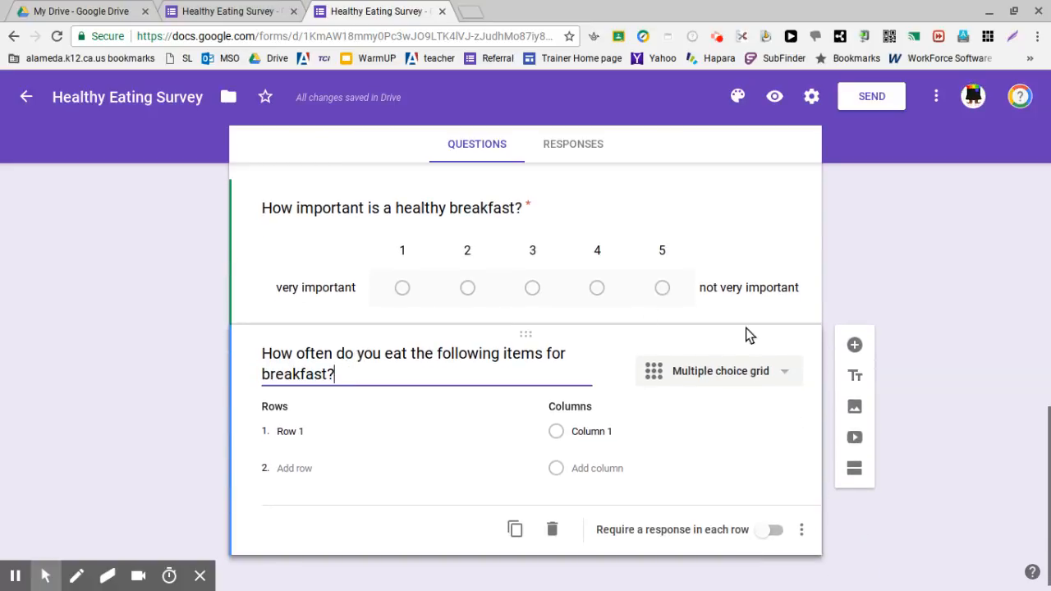
{"action": "left_click", "coordinate": [688, 373]}
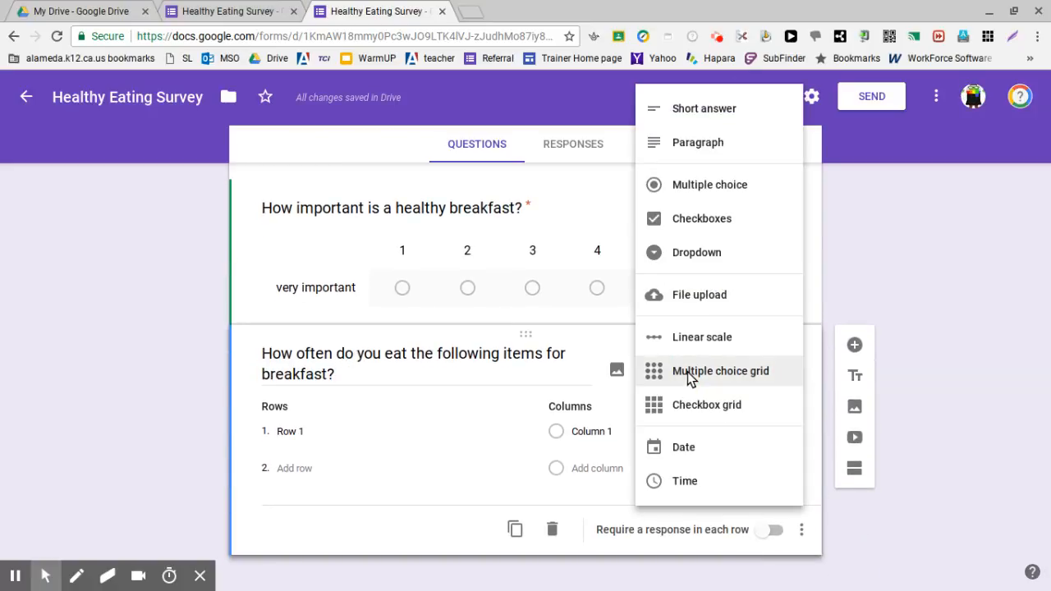
{"action": "left_click", "coordinate": [708, 375]}
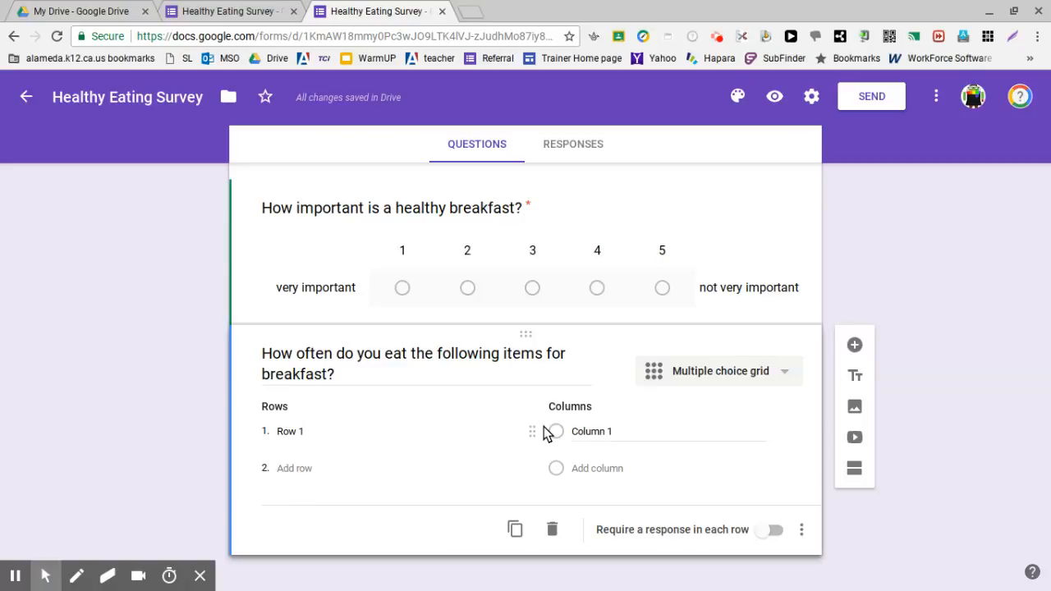
Step: Enter "cereal", "eggs" and "pancake" as the first three rows of the grid
{"action": "left_click", "coordinate": [312, 429]}
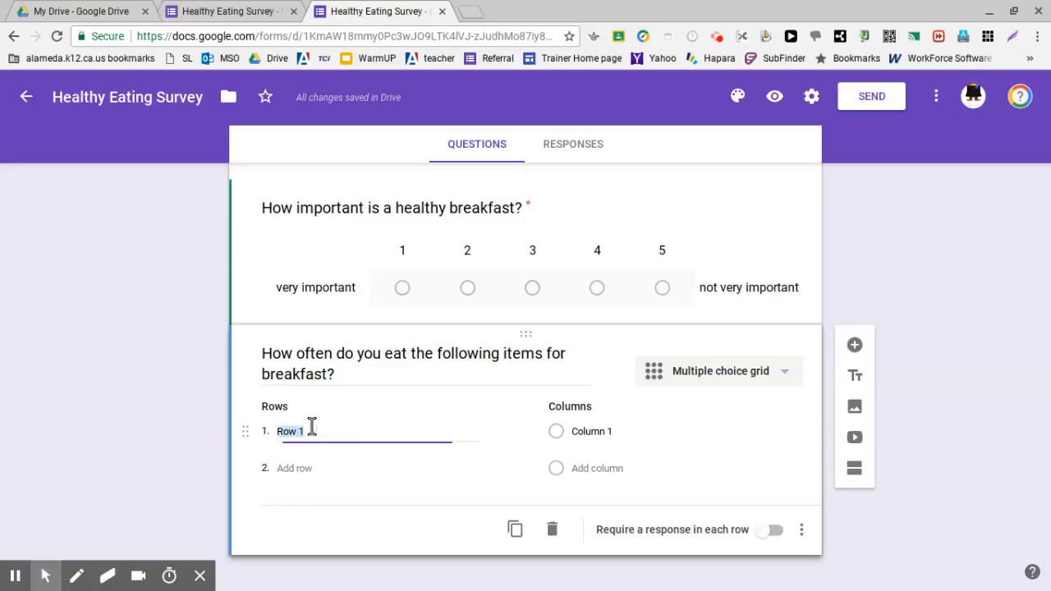
{"action": "type", "text": "cereal"}
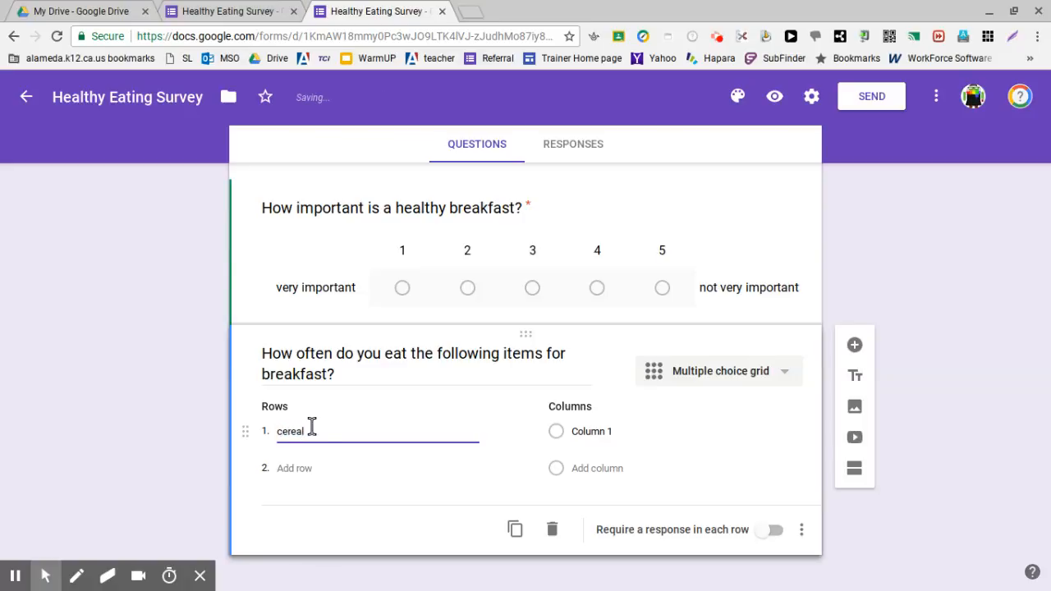
{"action": "left_click", "coordinate": [307, 463]}
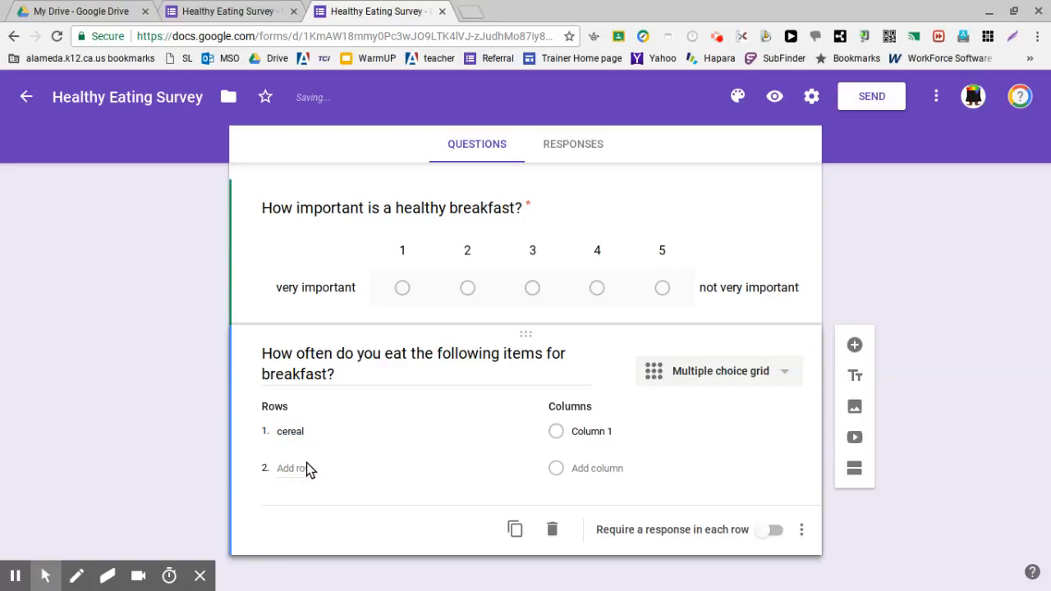
{"action": "left_click", "coordinate": [294, 470]}
{"action": "type", "text": "egg"}
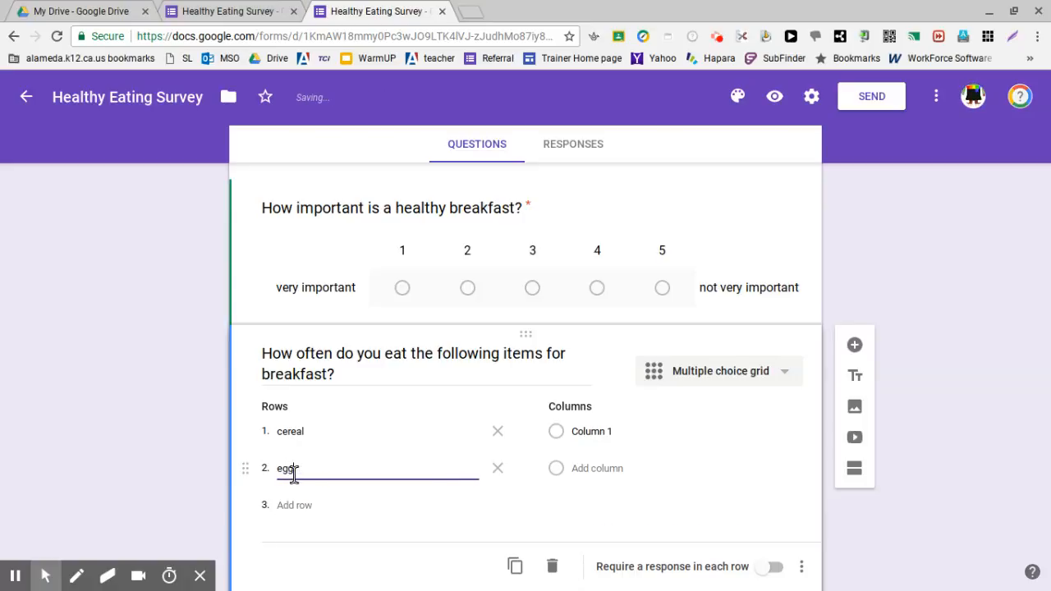
{"action": "type", "text": "s"}
{"action": "left_click", "coordinate": [306, 505]}
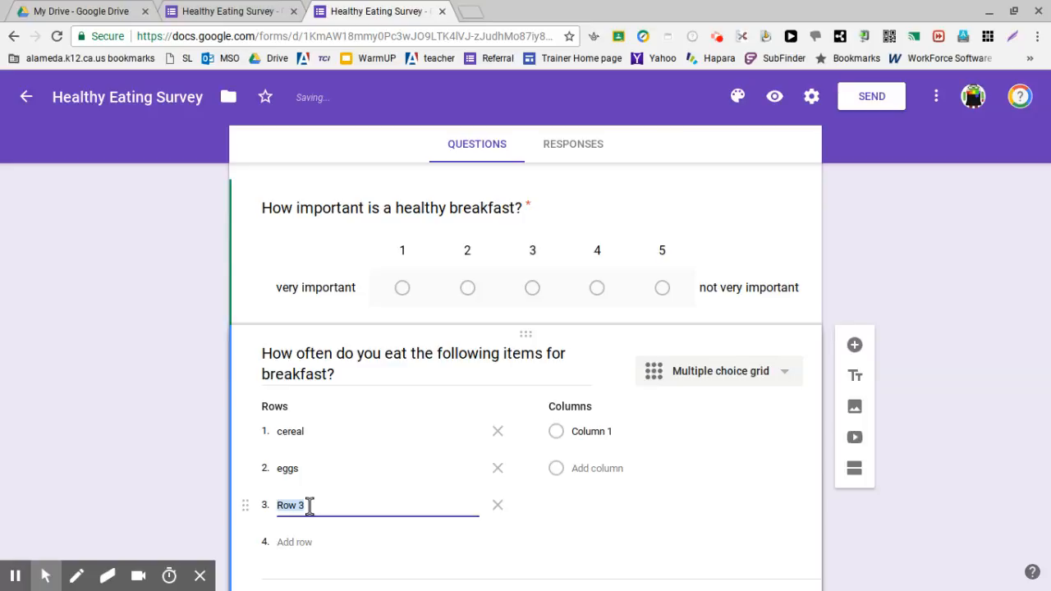
{"action": "type", "text": "pancake"}
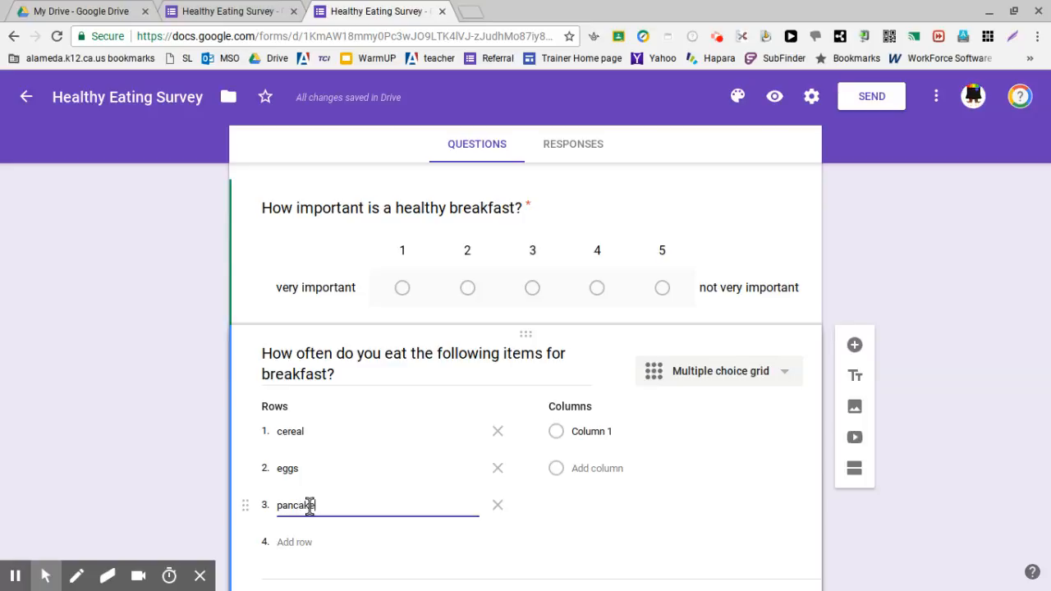
Step: Add "toast", "eggs" and "donuts" as rows 4 to 6 of the grid
{"action": "left_click", "coordinate": [309, 504]}
{"action": "type", "text": "toa"}
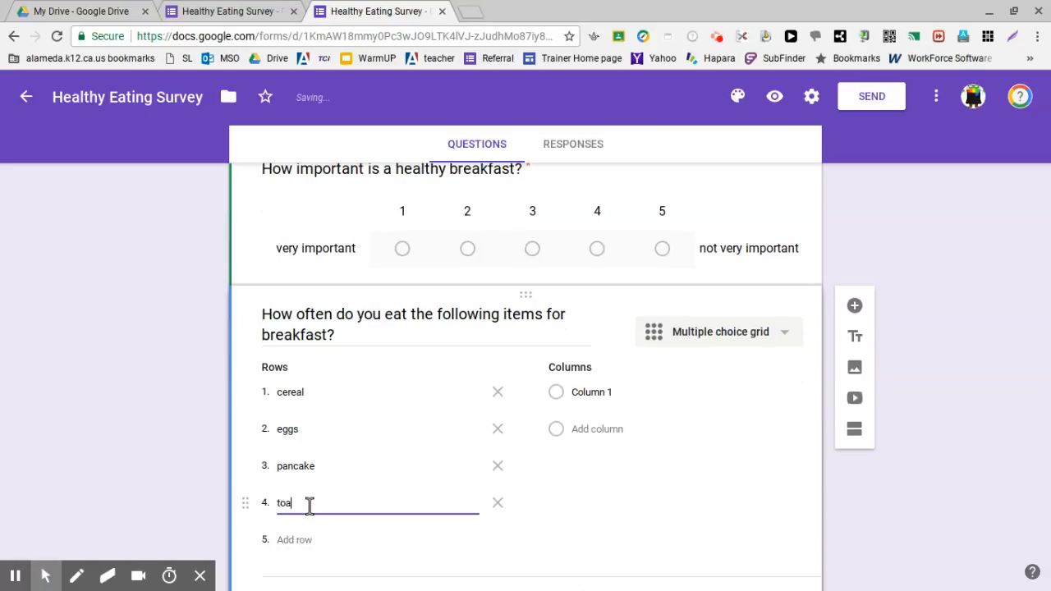
{"action": "type", "text": "st"}
{"action": "left_click", "coordinate": [308, 540]}
{"action": "type", "text": "eggs"}
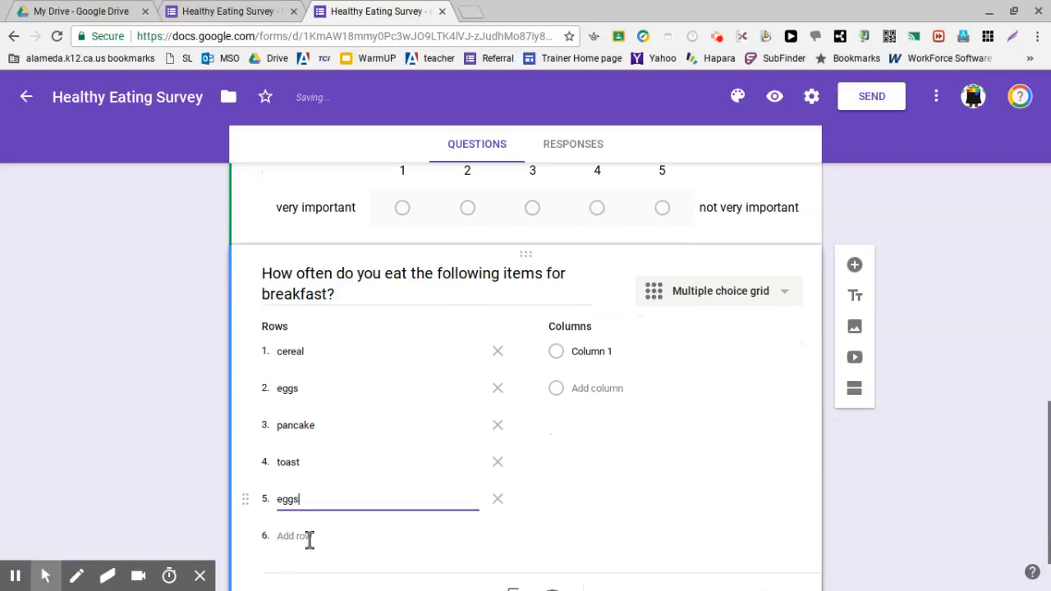
{"action": "left_click", "coordinate": [309, 538]}
{"action": "type", "text": "donuts"}
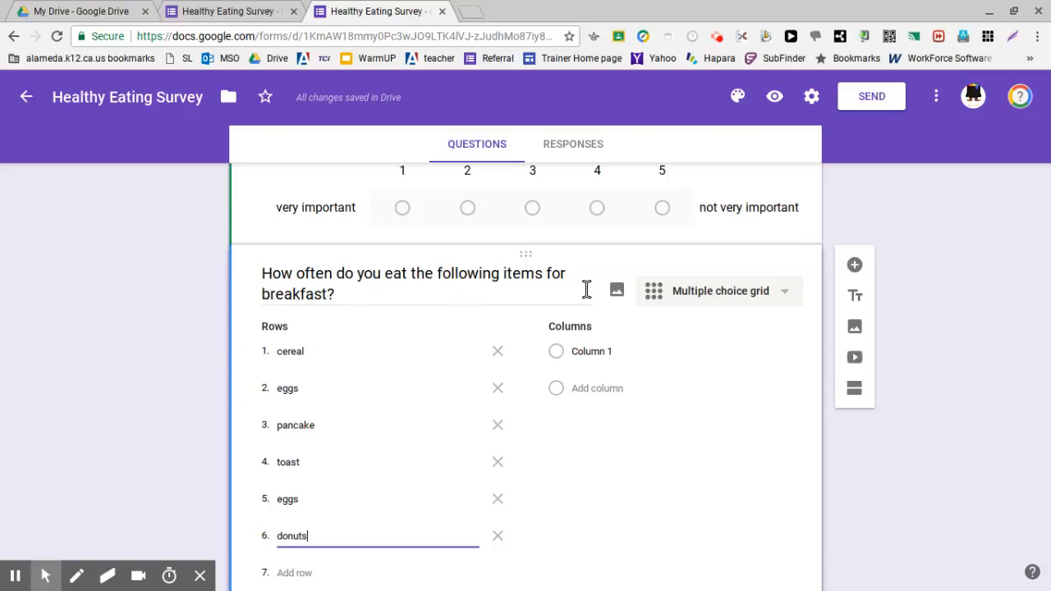
Step: Name the first grid column "every day" and add a second column "1-2 times a week"
{"action": "left_click", "coordinate": [600, 352]}
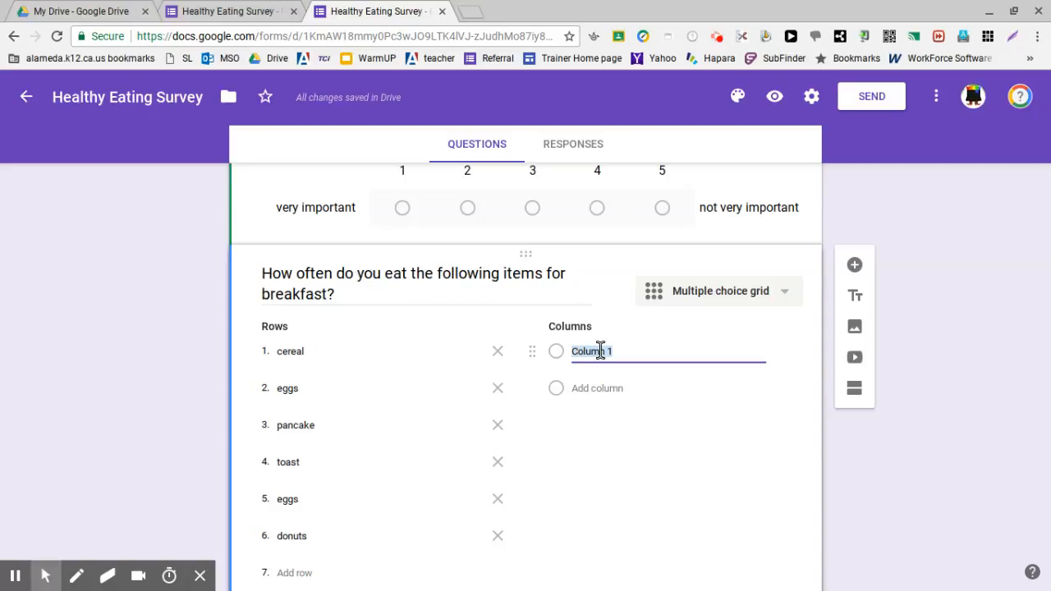
{"action": "type", "text": "every day"}
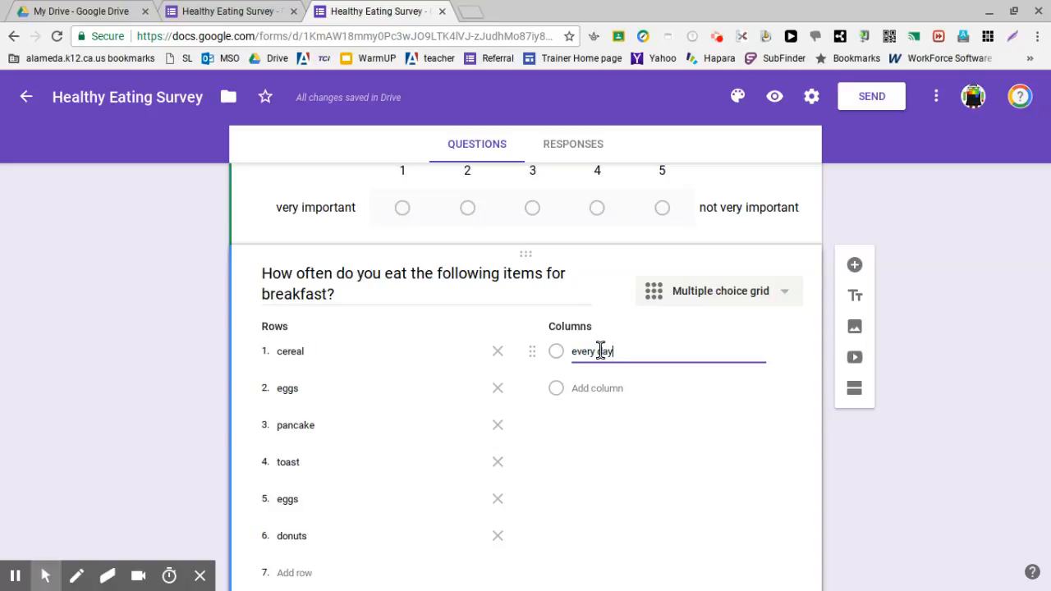
{"action": "left_click", "coordinate": [605, 384]}
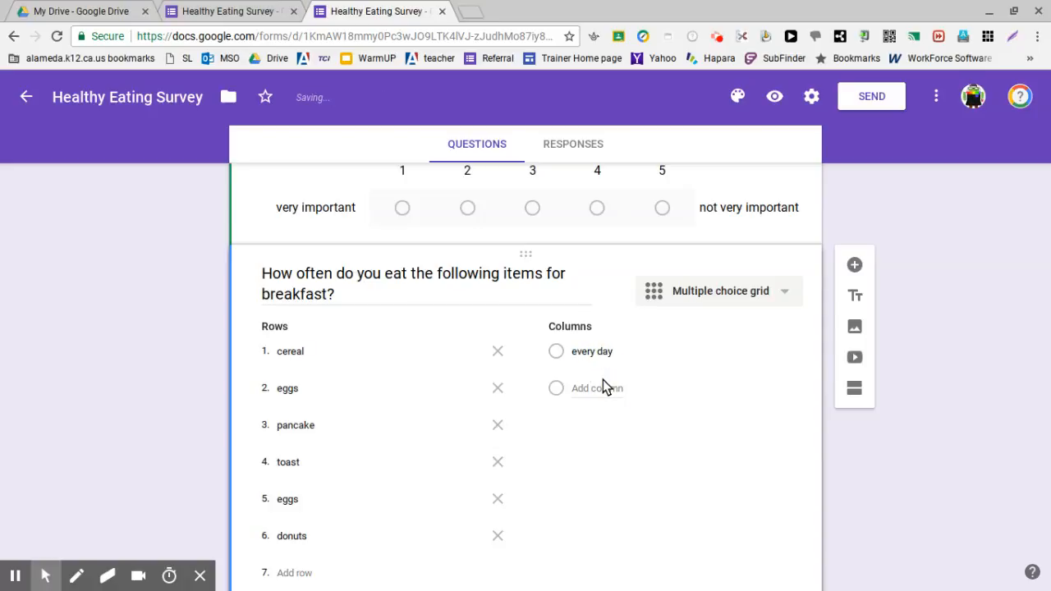
{"action": "left_click", "coordinate": [602, 387]}
{"action": "left_click", "coordinate": [600, 388]}
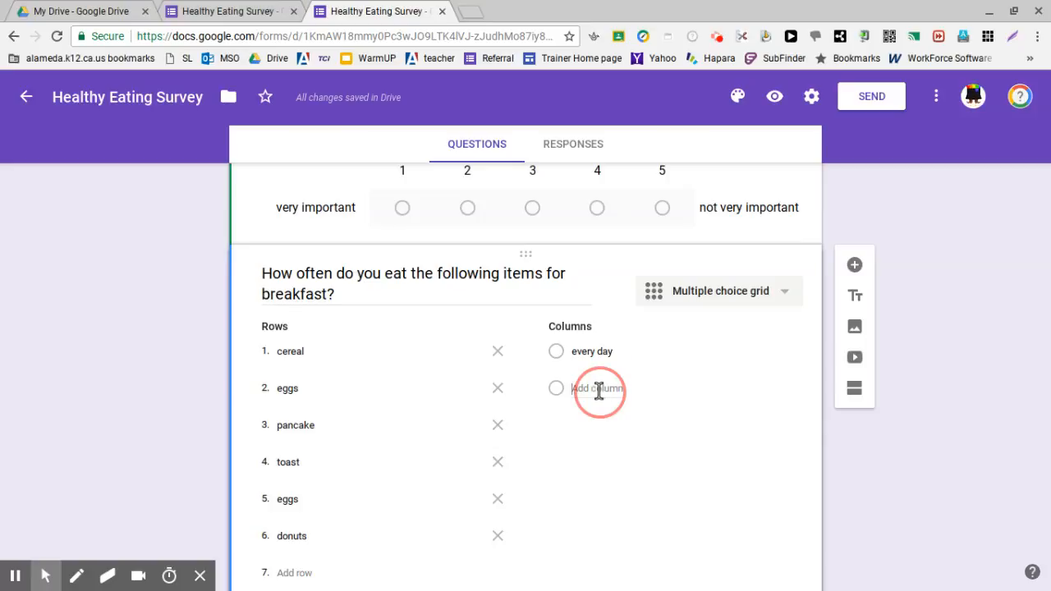
{"action": "type", "text": "1-2 times a week"}
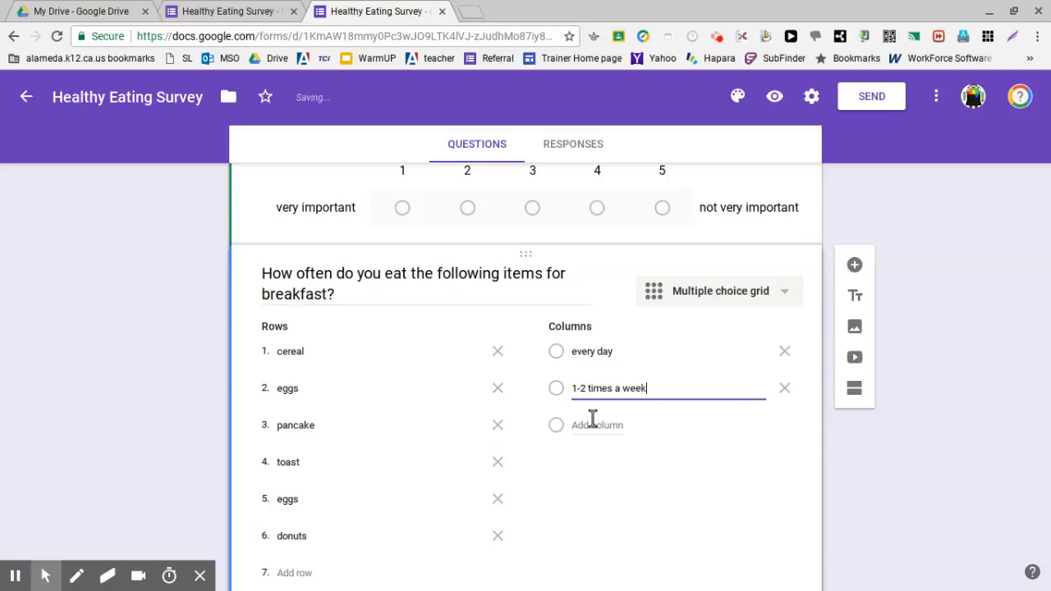
Step: Add "once a week" and "never" as the third and fourth columns of the grid
{"action": "left_click", "coordinate": [595, 424]}
{"action": "type", "text": "once a"}
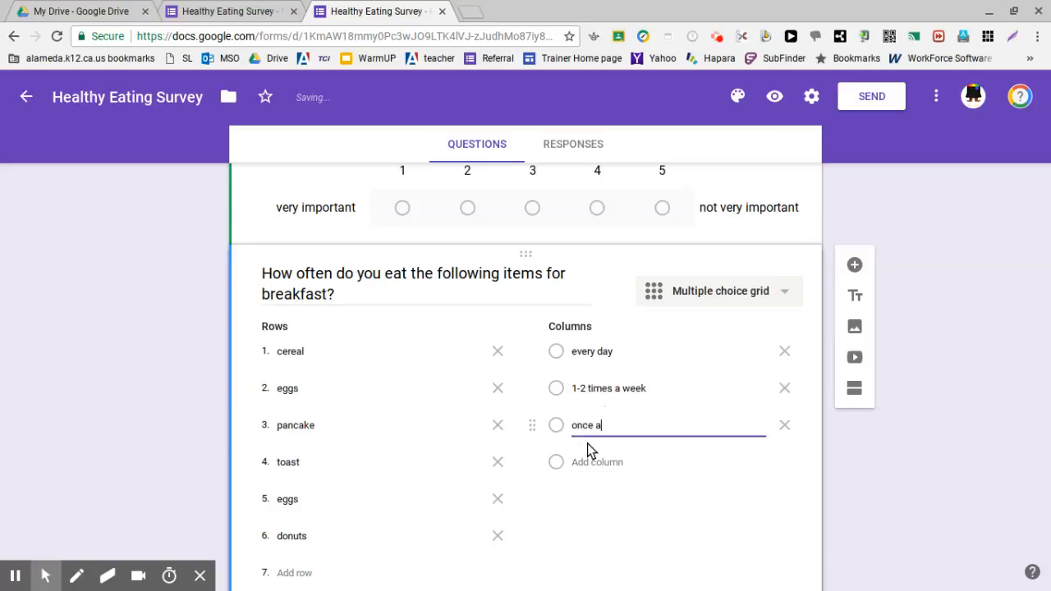
{"action": "type", "text": " week"}
{"action": "left_click", "coordinate": [587, 461]}
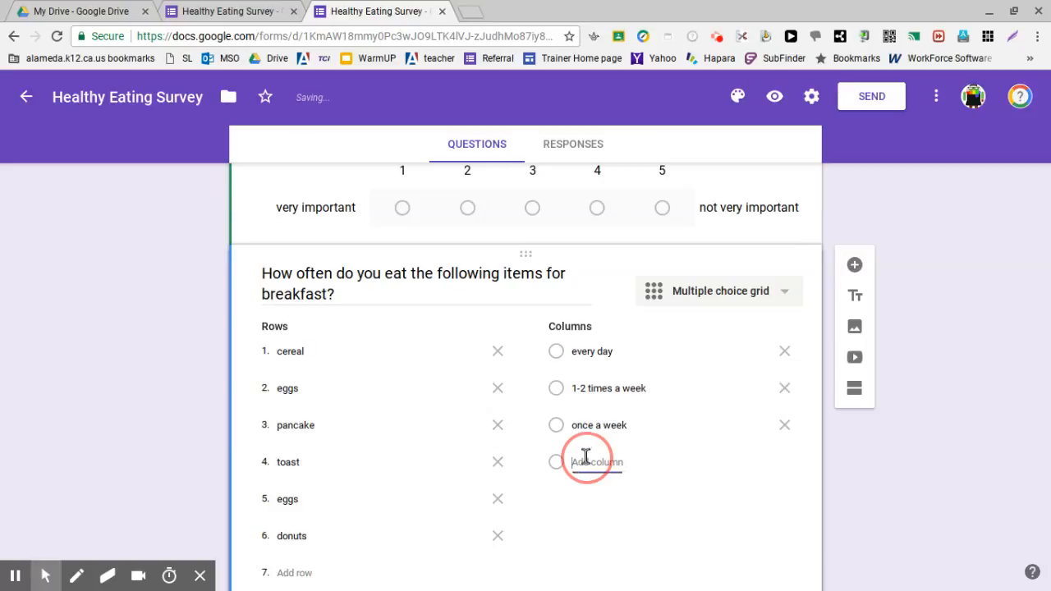
{"action": "type", "text": "ne"}
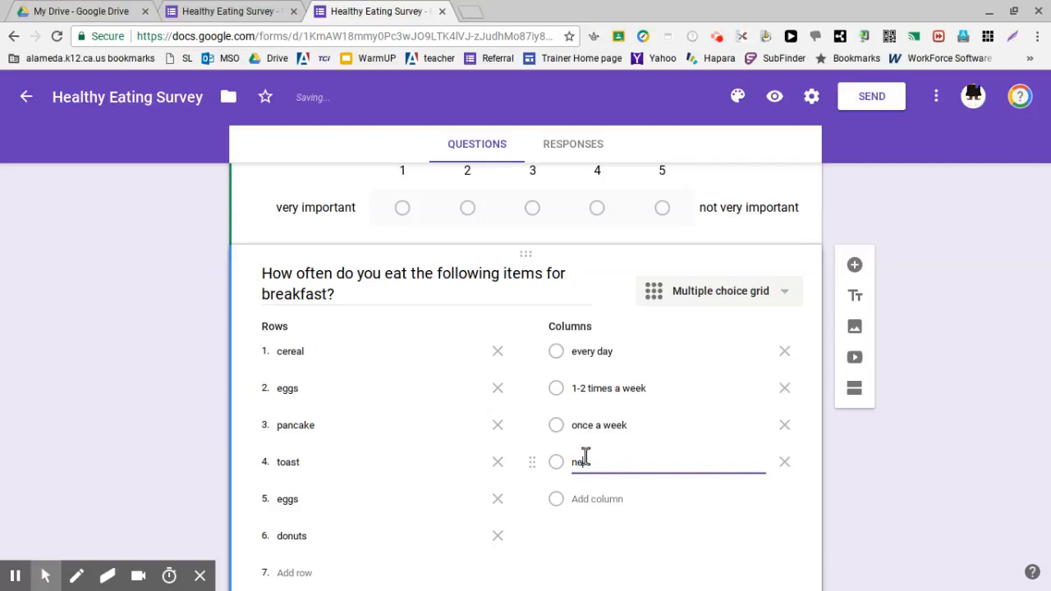
{"action": "type", "text": "ver"}
Step: Require a response in each row of the grid question and add the description "mark one per row"
{"action": "scroll", "coordinate": [585, 452], "scroll_direction": "down", "scroll_amount": 2}
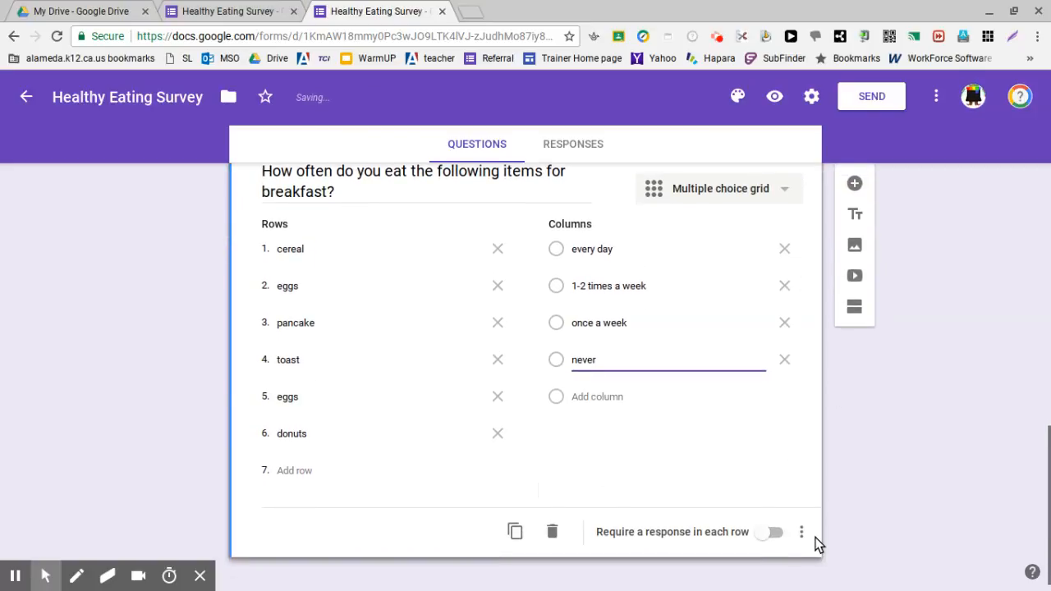
{"action": "left_click", "coordinate": [775, 532]}
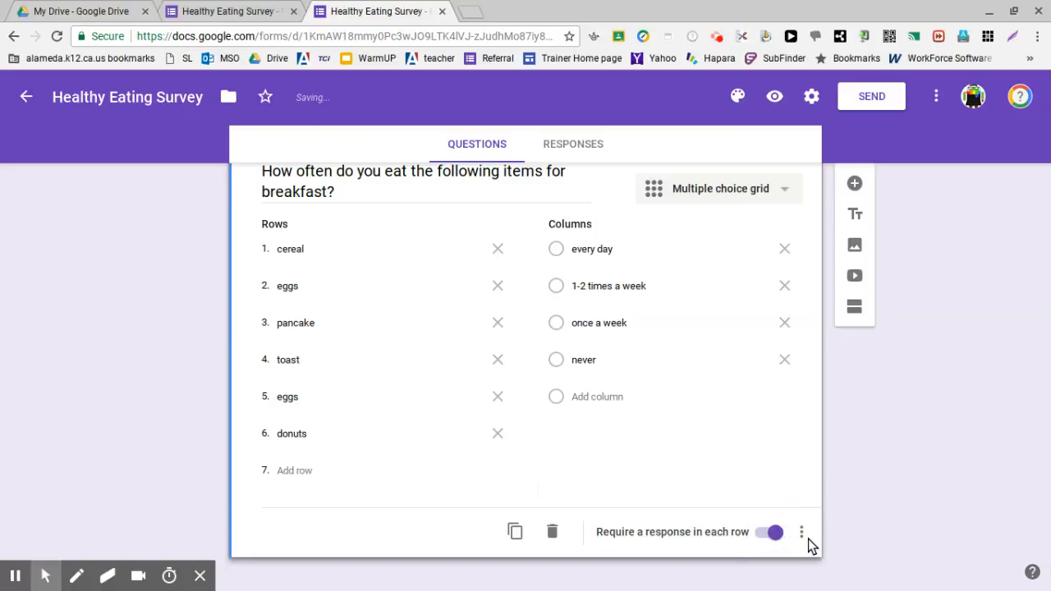
{"action": "left_click", "coordinate": [809, 539]}
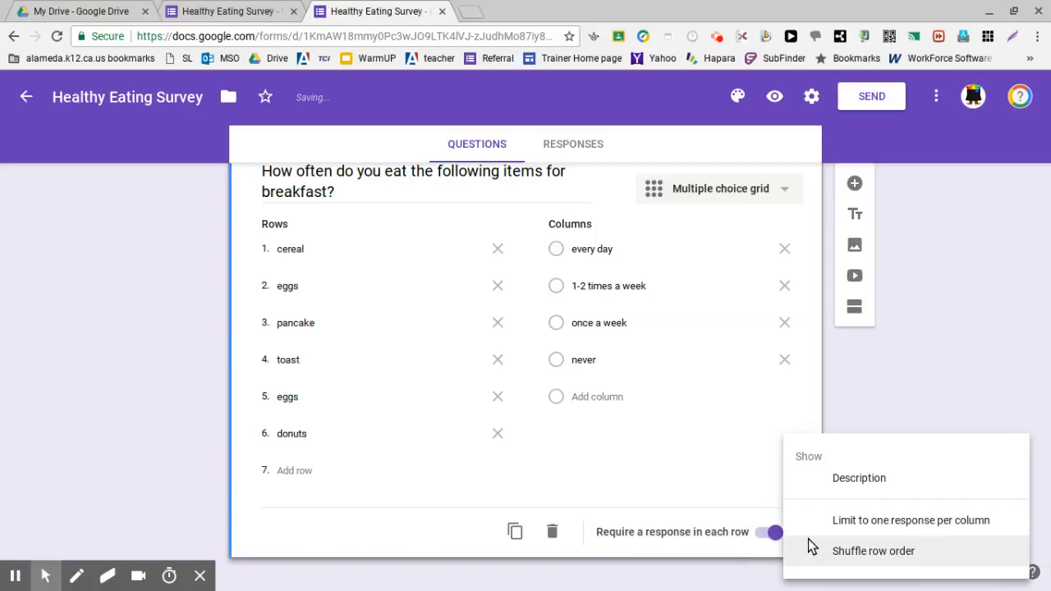
{"action": "left_click", "coordinate": [839, 493]}
{"action": "left_click", "coordinate": [390, 223]}
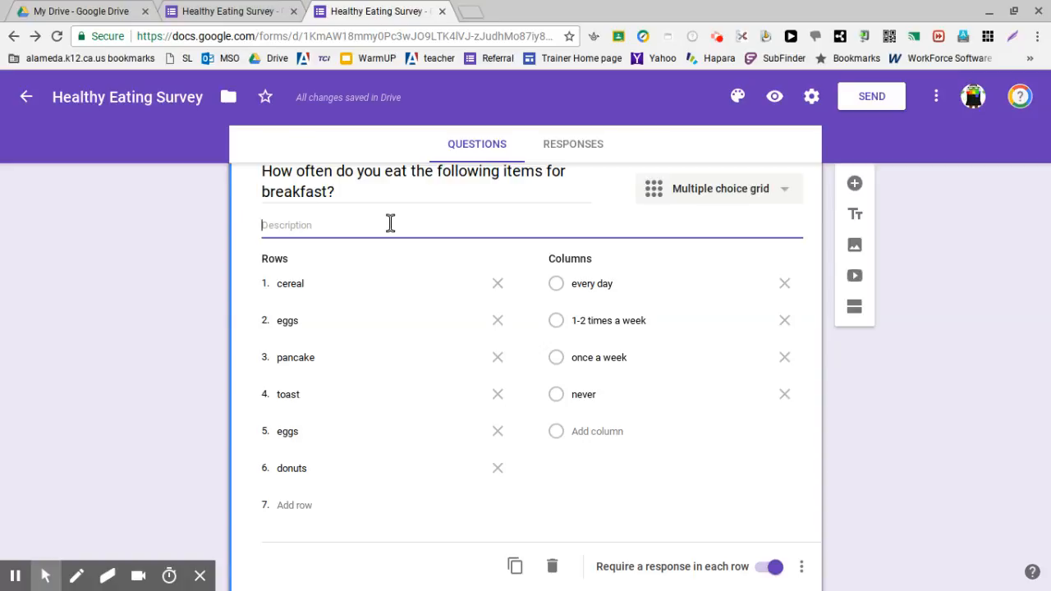
{"action": "type", "text": "mark one per "}
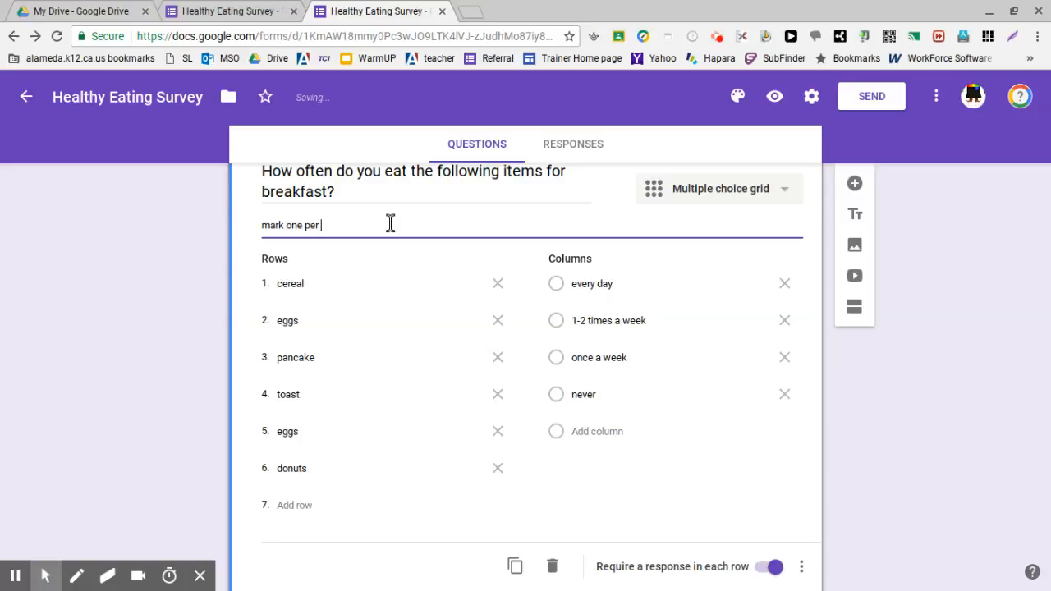
{"action": "type", "text": "row"}
{"action": "scroll", "coordinate": [600, 326], "scroll_direction": "down", "scroll_amount": 1}
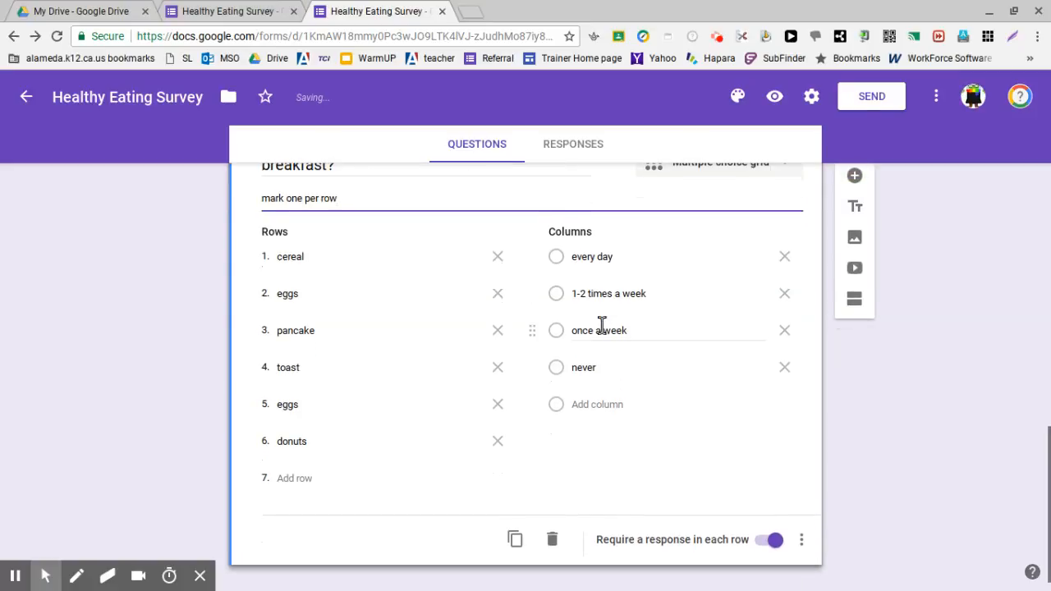
{"action": "scroll", "coordinate": [601, 327], "scroll_direction": "up", "scroll_amount": 1}
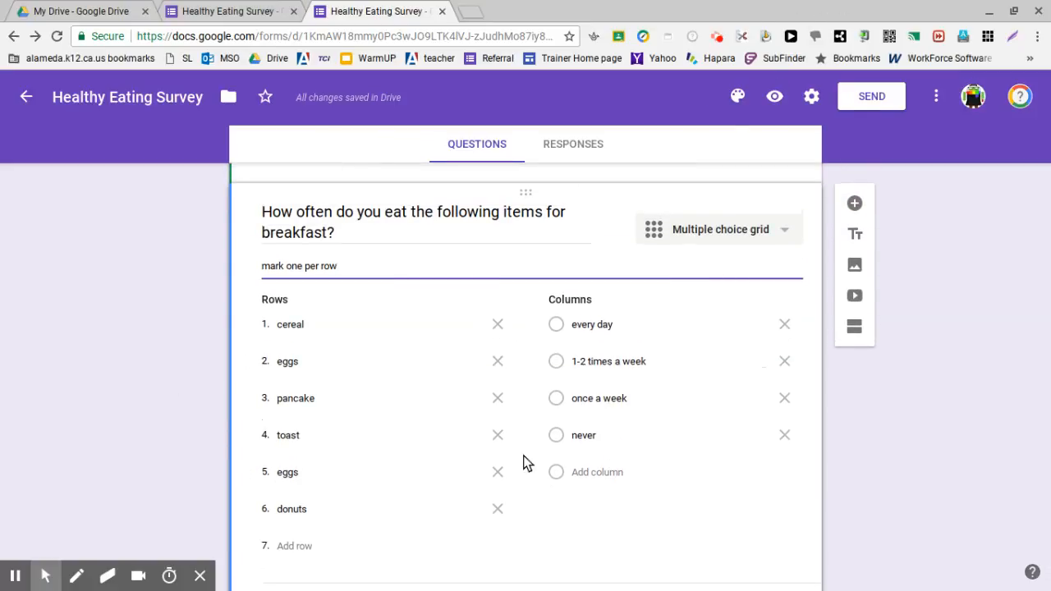
Step: Preview the form and test the grid question by marking cereal "1-2 times a week", the first eggs row "every day" and pancake "once a week"
{"action": "left_click", "coordinate": [773, 95]}
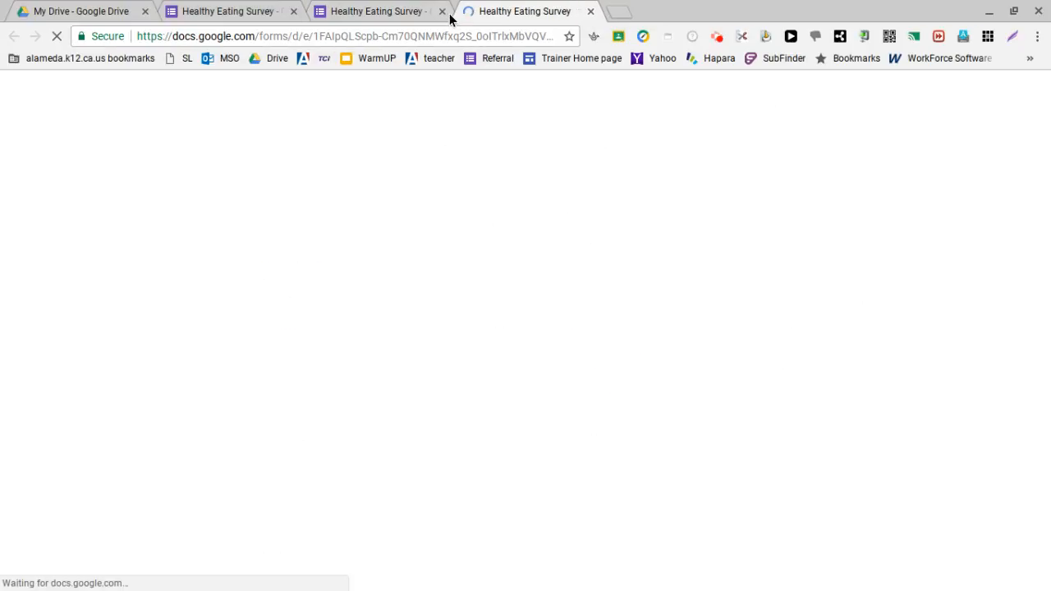
{"action": "scroll", "coordinate": [572, 309], "scroll_direction": "down", "scroll_amount": 2}
{"action": "scroll", "coordinate": [573, 312], "scroll_direction": "down", "scroll_amount": 9}
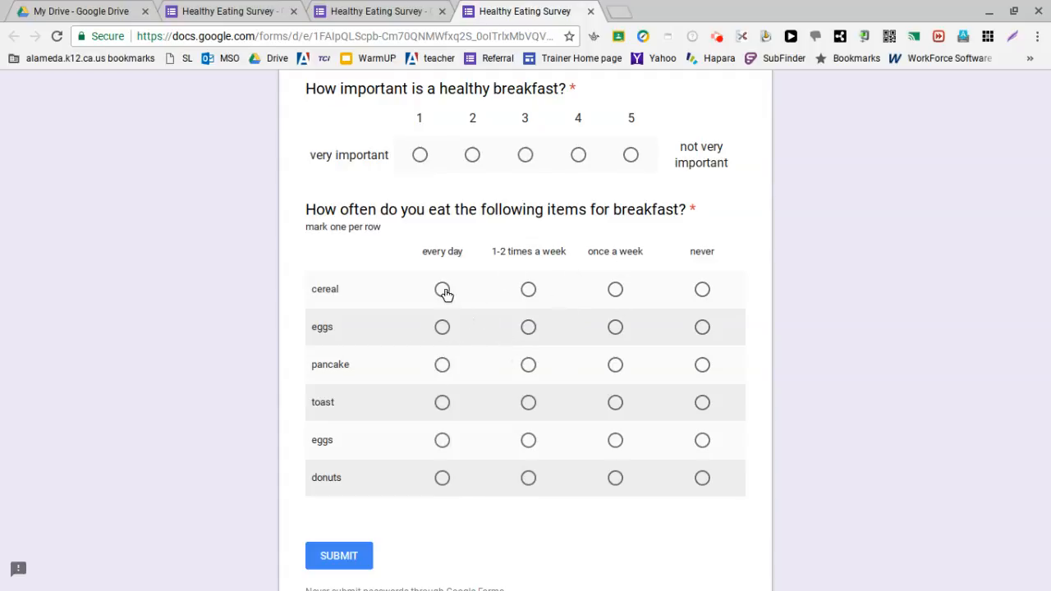
{"action": "left_click", "coordinate": [443, 291]}
{"action": "left_click", "coordinate": [528, 290]}
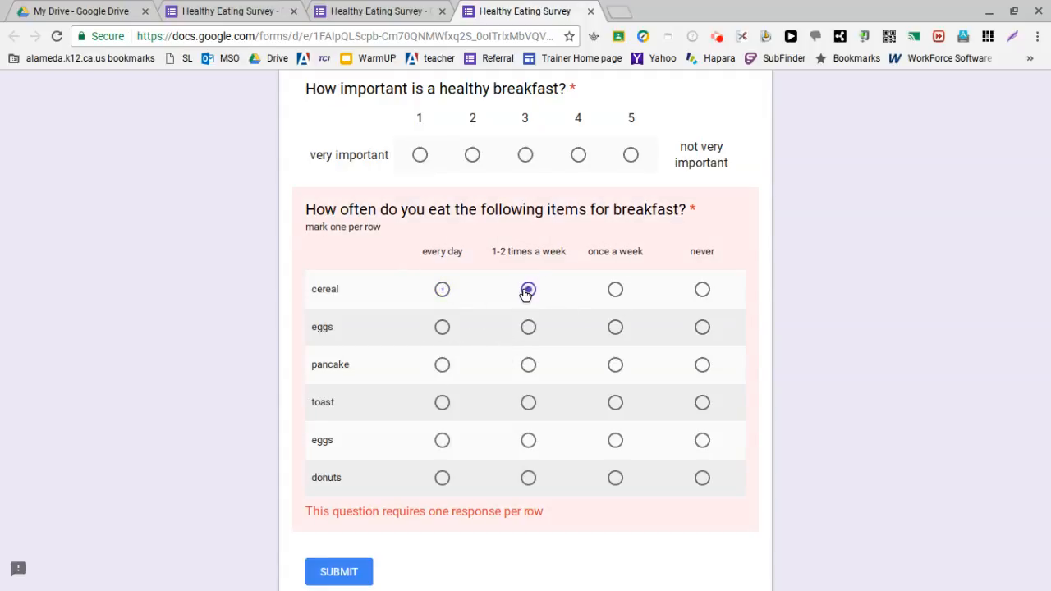
{"action": "left_click", "coordinate": [444, 333]}
{"action": "left_click", "coordinate": [532, 368]}
{"action": "left_click", "coordinate": [615, 364]}
Step: Leave the preview without submitting the test answers and return to editing the form
{"action": "scroll", "coordinate": [901, 261], "scroll_direction": "up", "scroll_amount": 1}
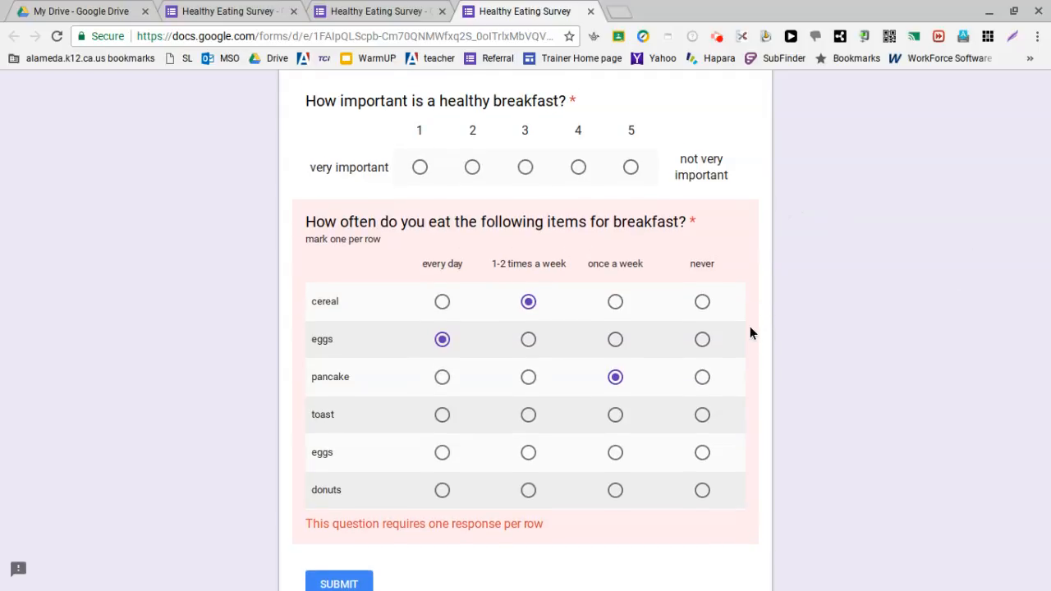
{"action": "scroll", "coordinate": [750, 326], "scroll_direction": "up", "scroll_amount": 6}
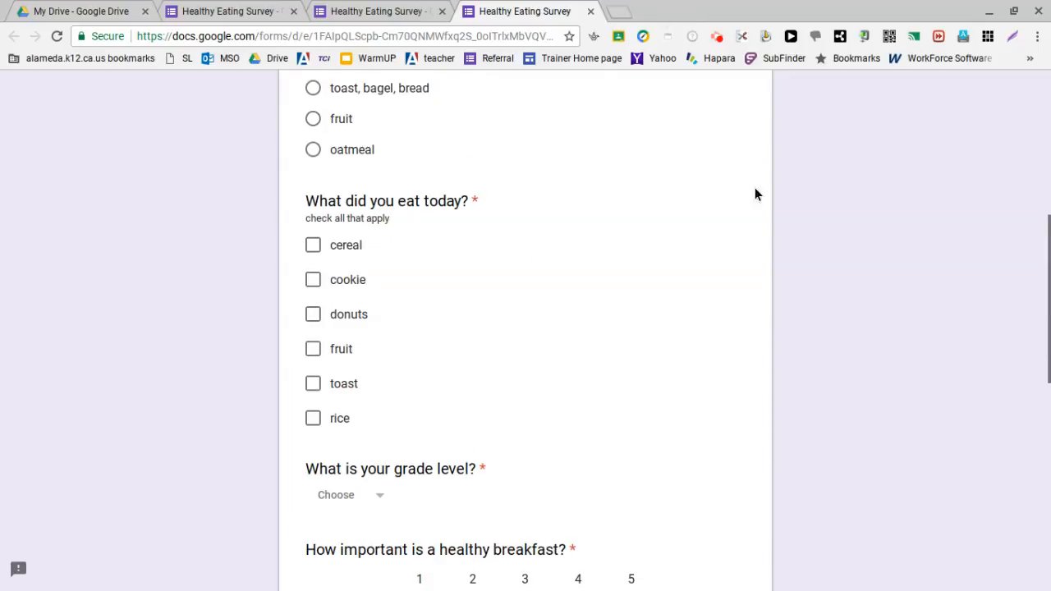
{"action": "left_click", "coordinate": [1049, 100]}
{"action": "left_click", "coordinate": [1019, 101]}
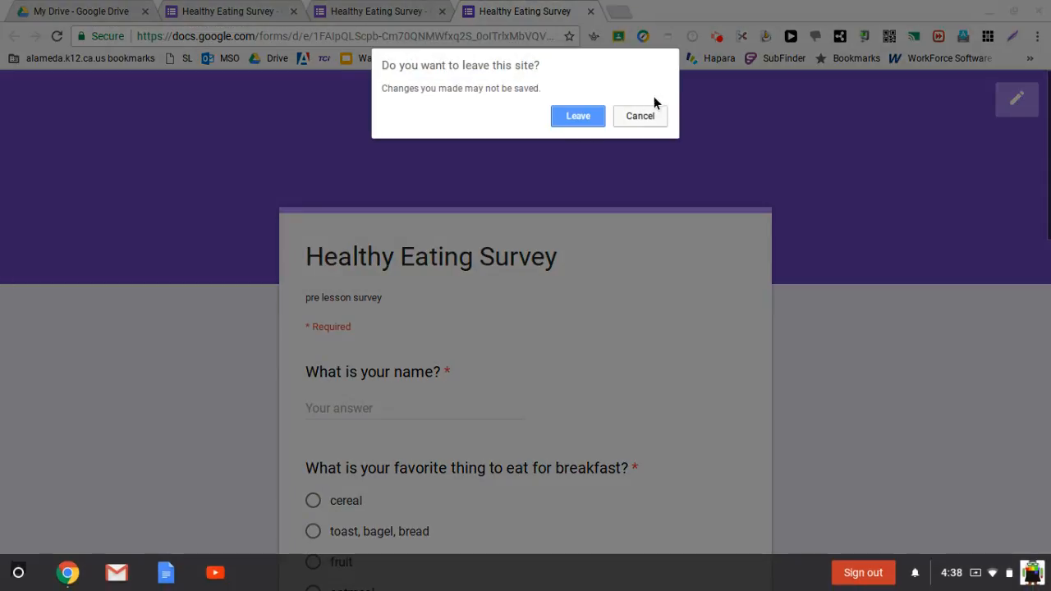
{"action": "left_click", "coordinate": [578, 116]}
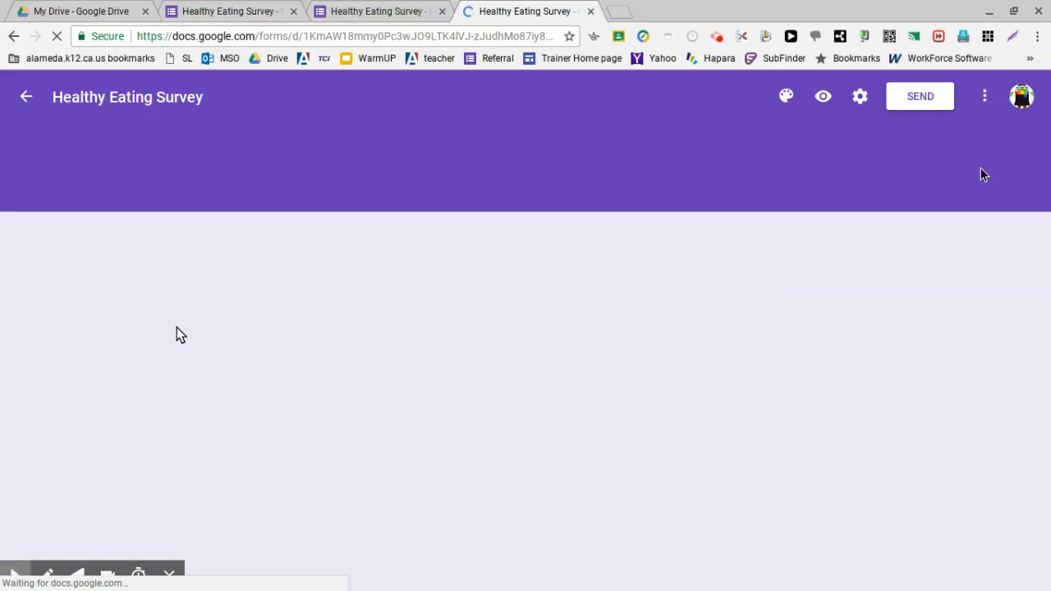
Step: Rename the third column of the breakfast-item frequency grid as "less than once a week"
{"action": "scroll", "coordinate": [457, 387], "scroll_direction": "down", "scroll_amount": 10}
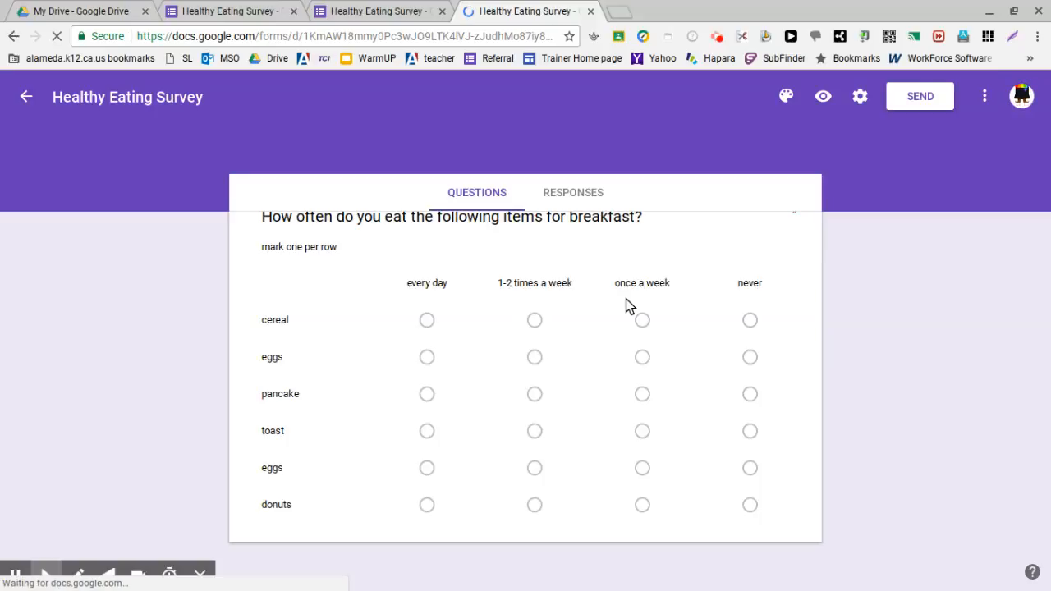
{"action": "scroll", "coordinate": [636, 289], "scroll_direction": "down", "scroll_amount": 10}
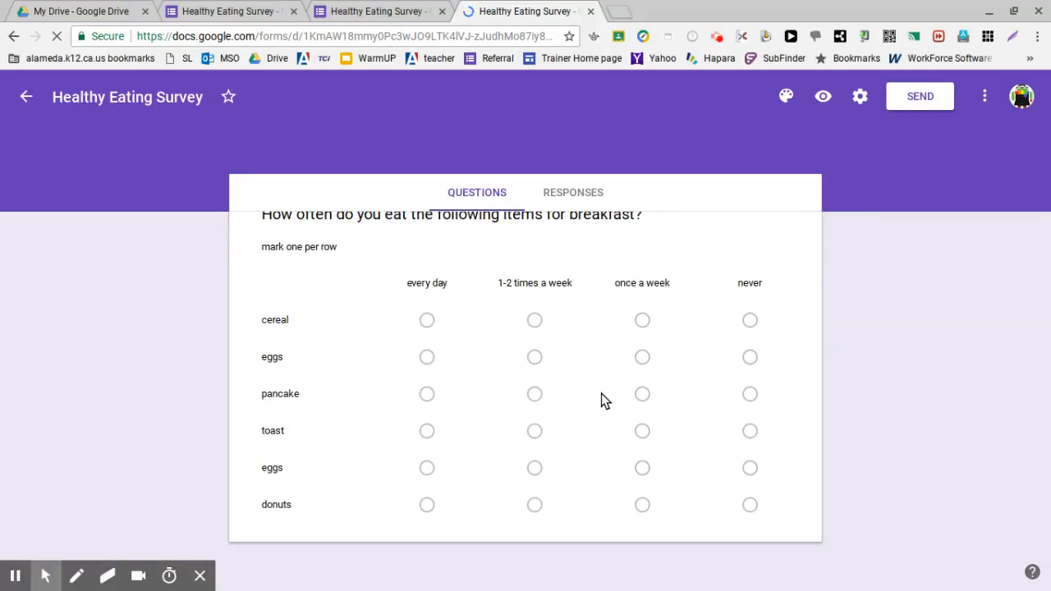
{"action": "left_click", "coordinate": [601, 393]}
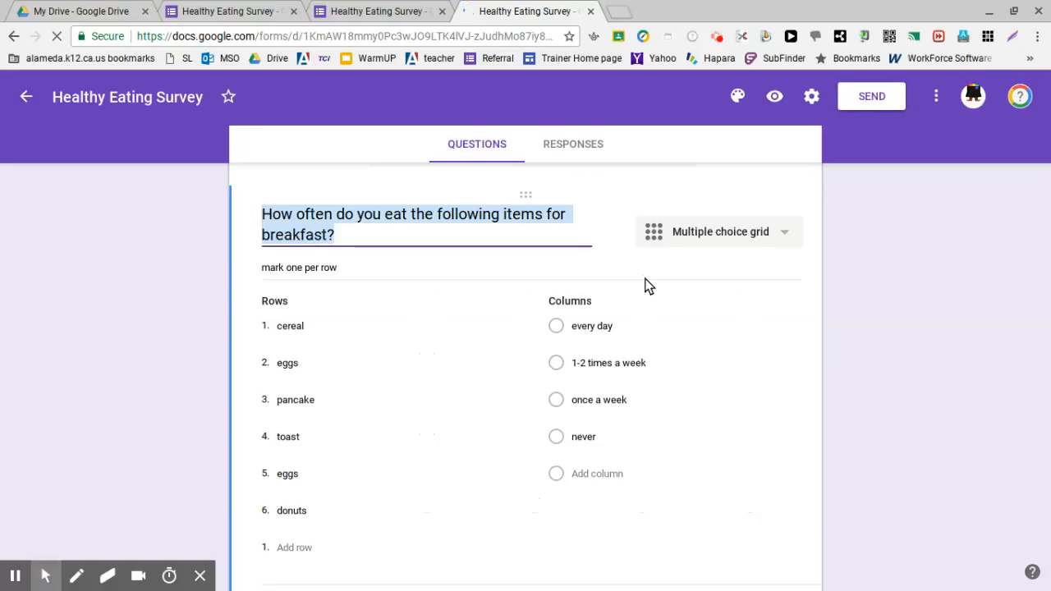
{"action": "left_click", "coordinate": [605, 319]}
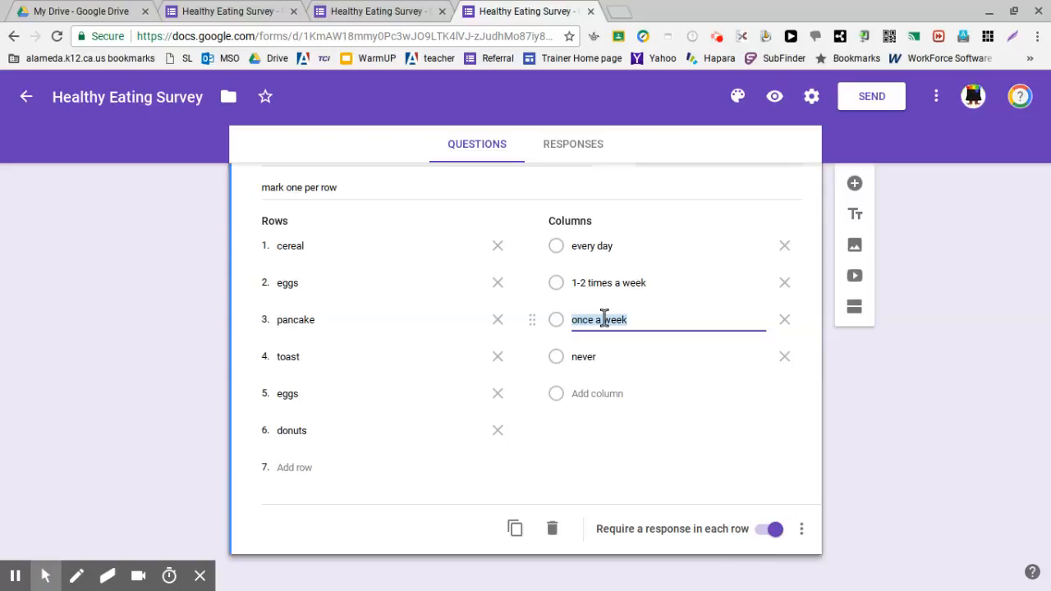
{"action": "key", "text": "BackSpace"}
{"action": "type", "text": "less than once a week"}
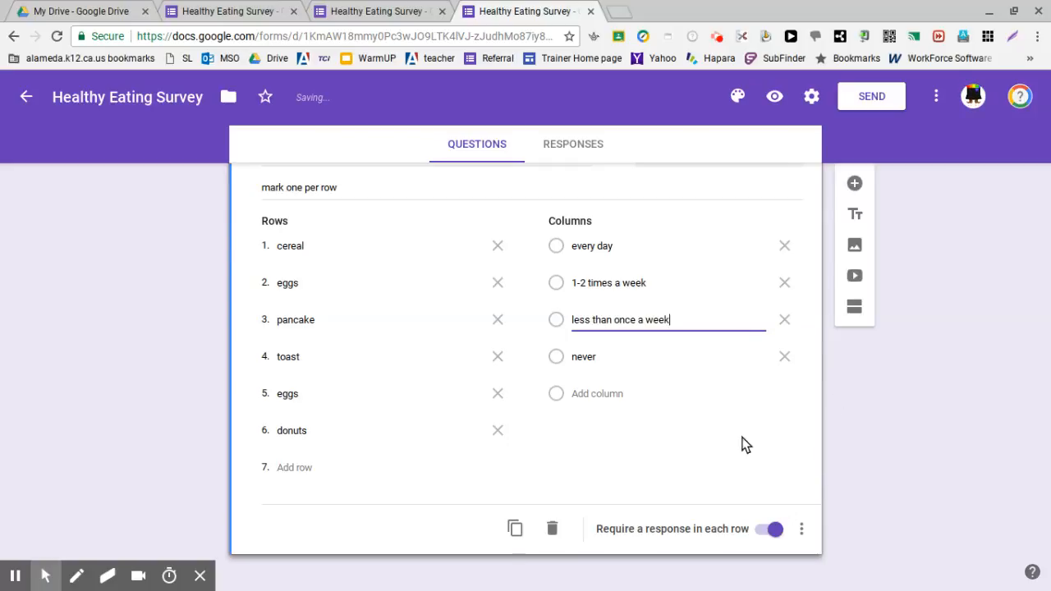
Step: Add a checkbox grid question after the frequency grid with the title "When do you eat the following items?"
{"action": "left_click", "coordinate": [855, 184]}
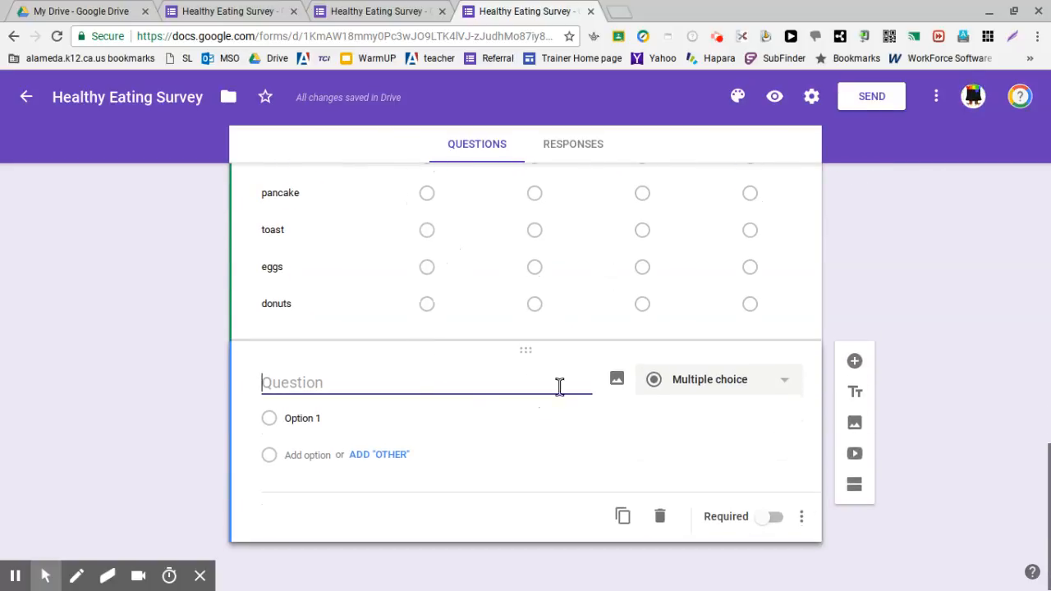
{"action": "left_click", "coordinate": [686, 374]}
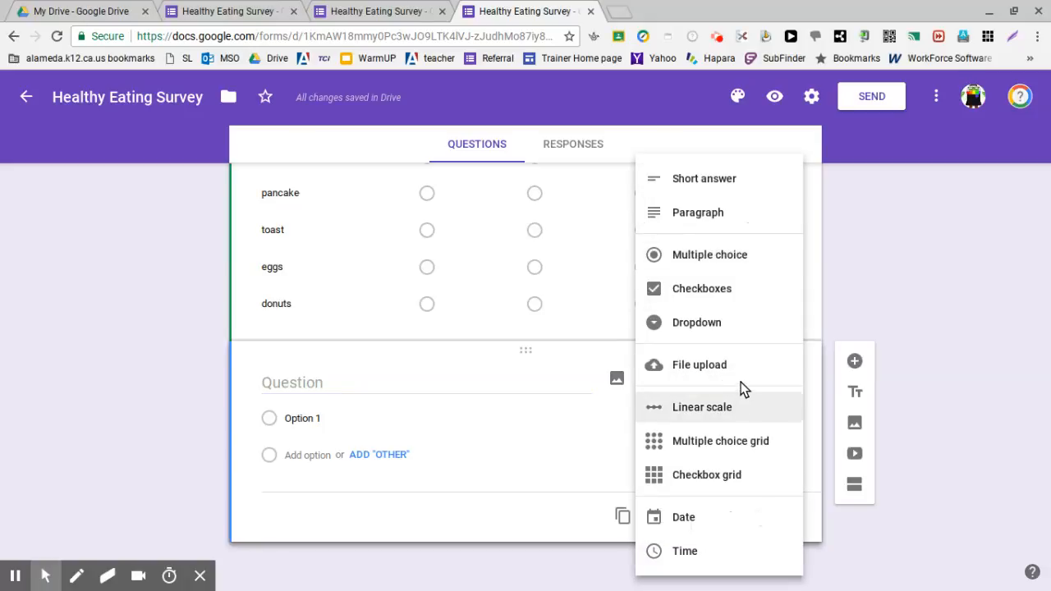
{"action": "left_click", "coordinate": [731, 475]}
{"action": "left_click", "coordinate": [398, 376]}
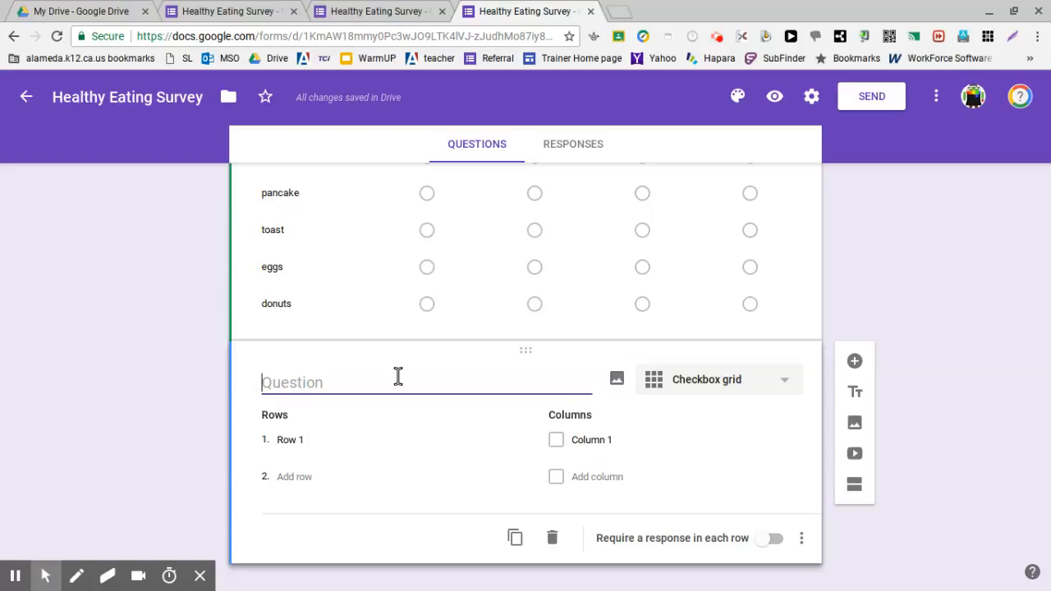
{"action": "type", "text": "When do you "}
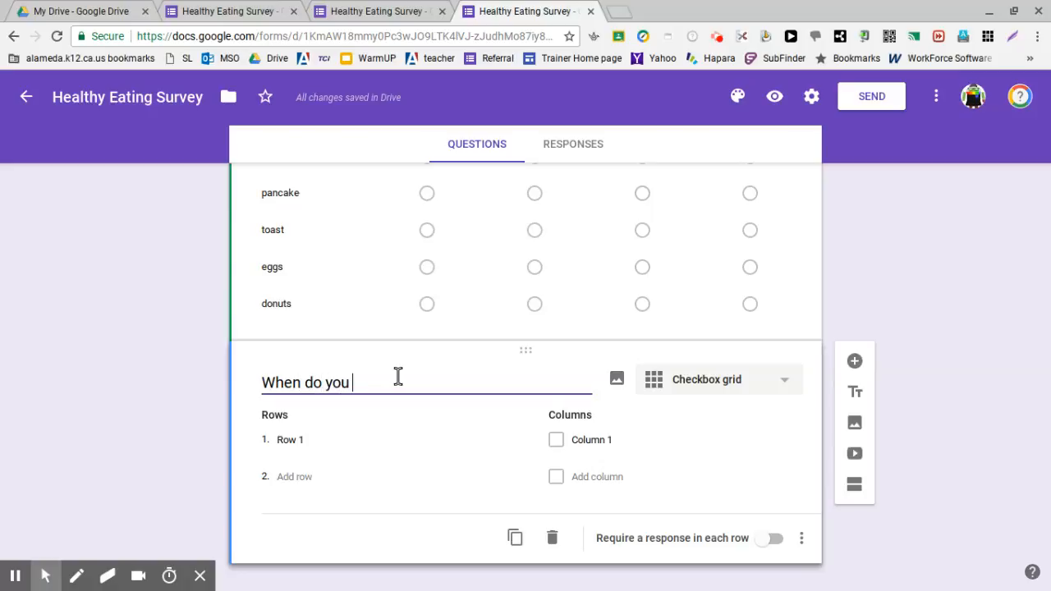
{"action": "type", "text": "eat the followi"}
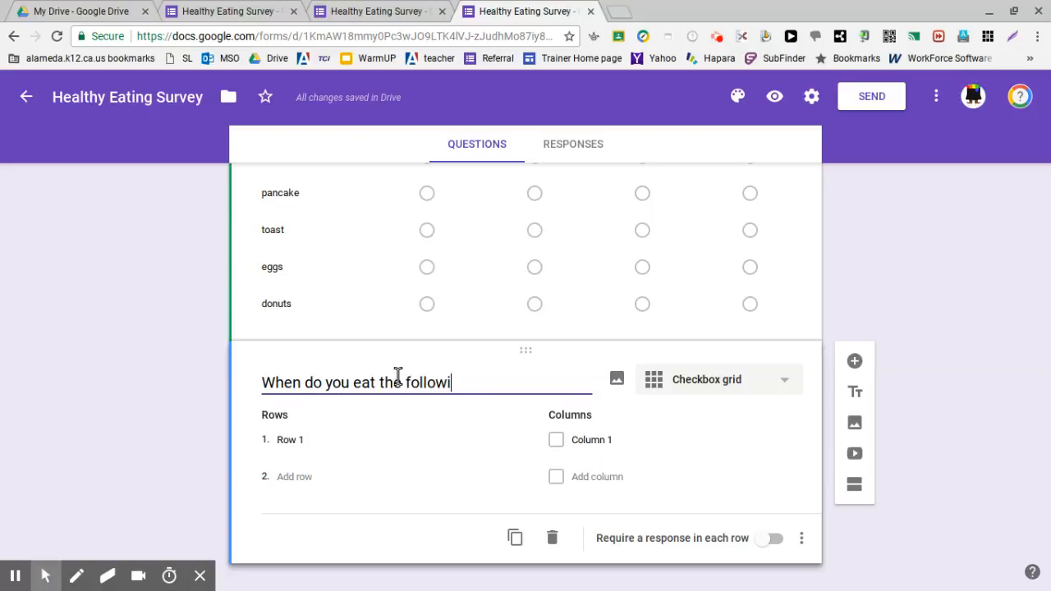
{"action": "type", "text": "ng items"}
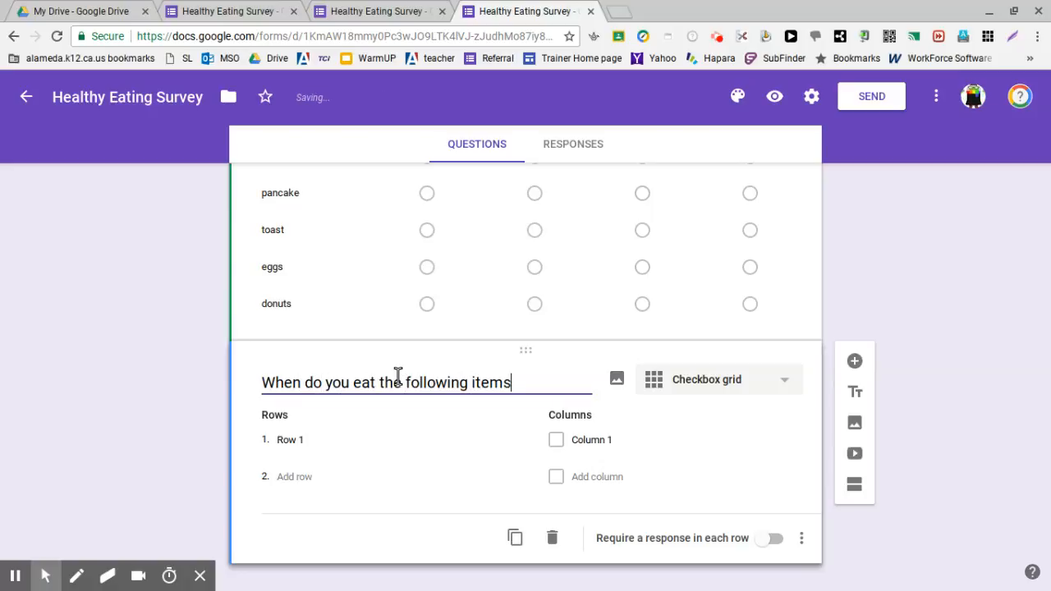
{"action": "type", "text": "?"}
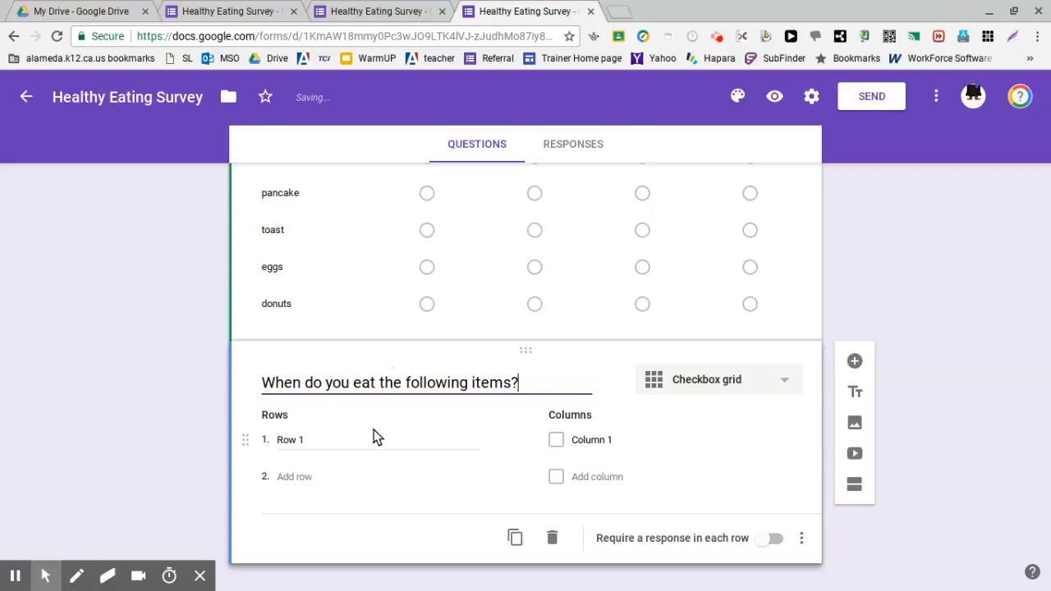
Step: Name the first row of the checkbox grid "cereal" and add "bread" as the second row
{"action": "left_click", "coordinate": [315, 442]}
{"action": "type", "text": "ce"}
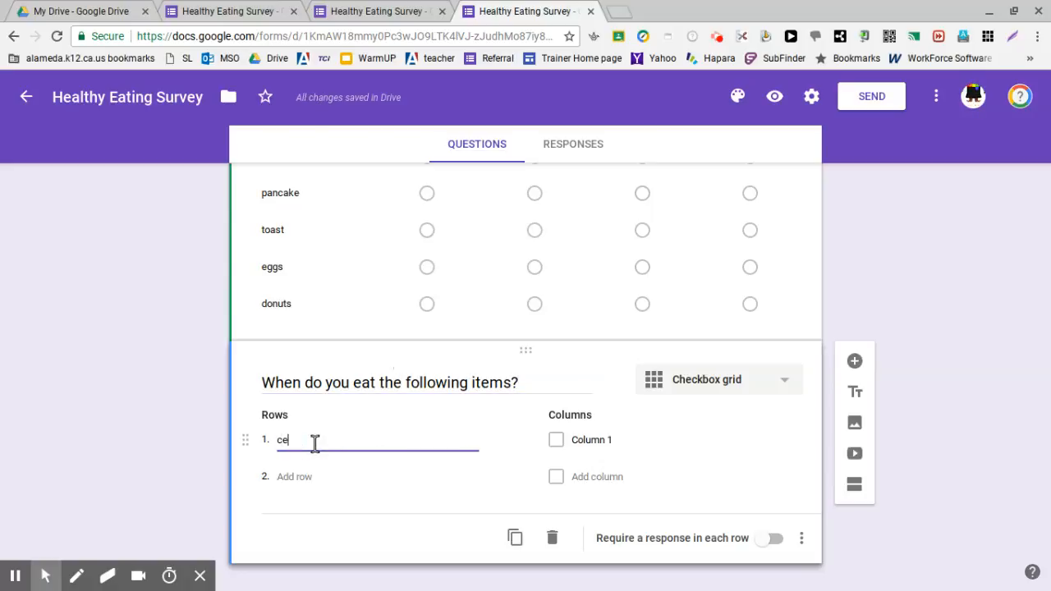
{"action": "type", "text": "re"}
{"action": "key", "text": "BackSpace"}
{"action": "type", "text": "real"}
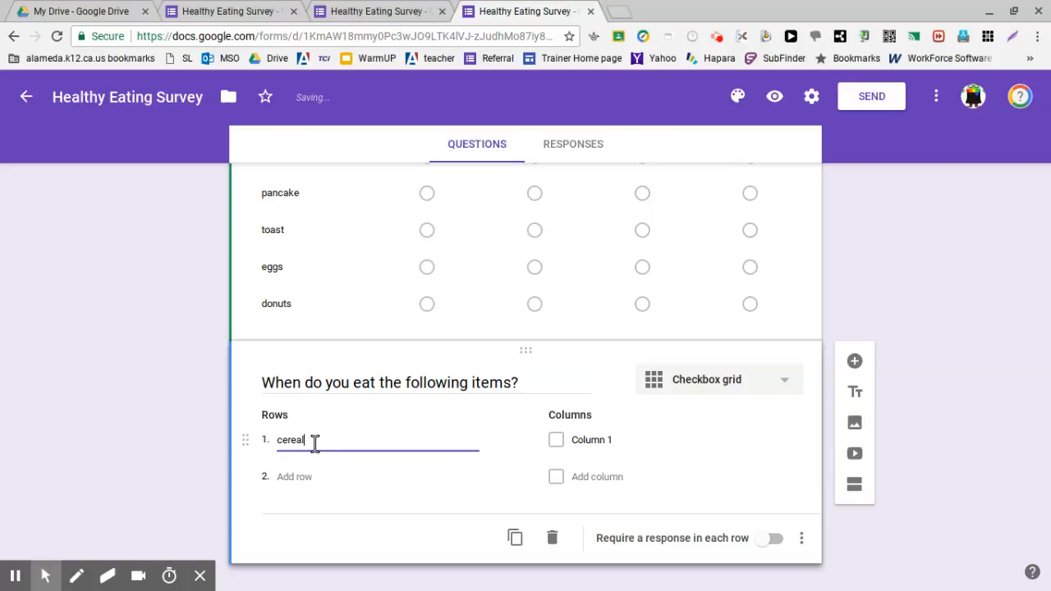
{"action": "left_click", "coordinate": [300, 478]}
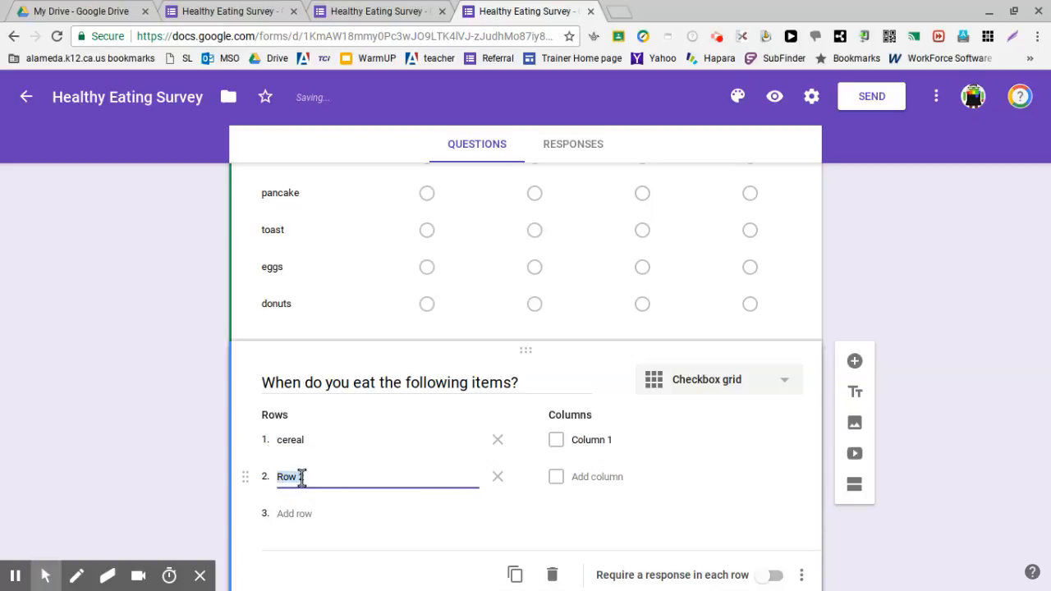
{"action": "type", "text": "bread"}
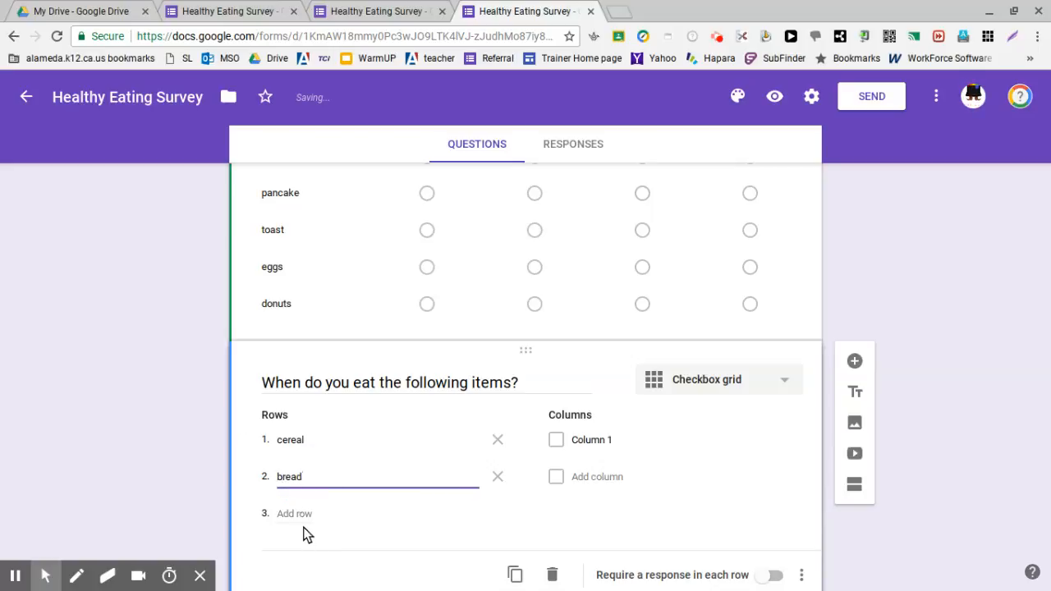
Step: Add "fruit", "eggs" and "milk" as rows 3 to 5 of the checkbox grid
{"action": "left_click", "coordinate": [303, 515]}
{"action": "type", "text": "fruit"}
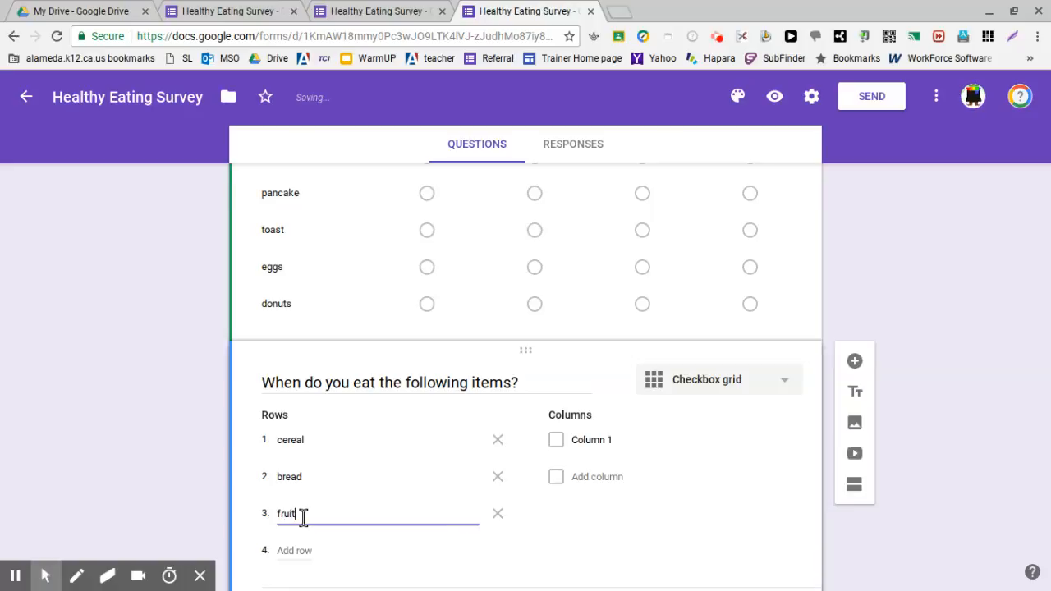
{"action": "left_click", "coordinate": [303, 516]}
{"action": "type", "text": "eggs"}
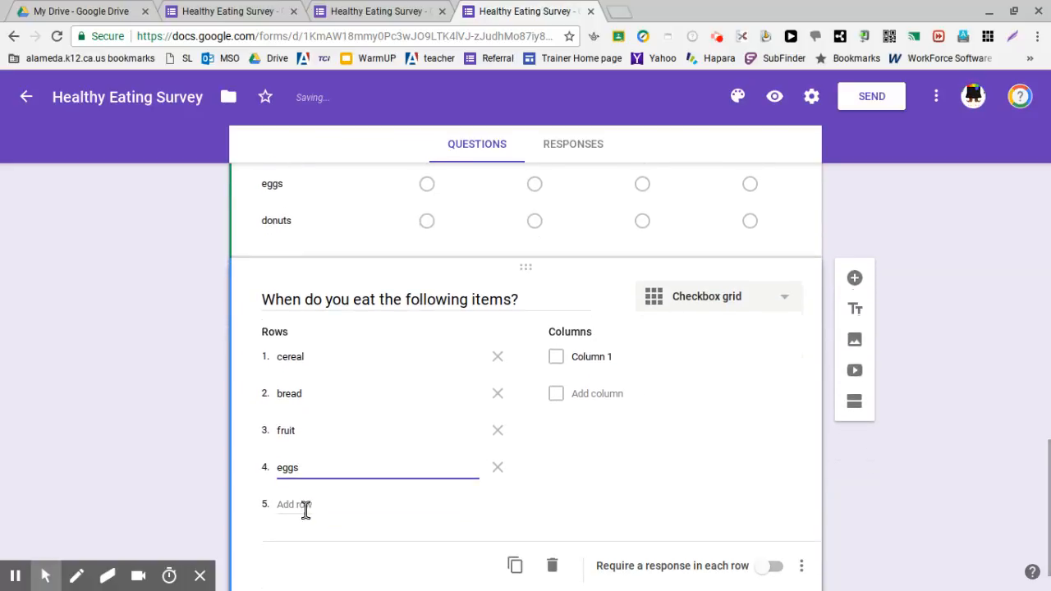
{"action": "left_click", "coordinate": [304, 507]}
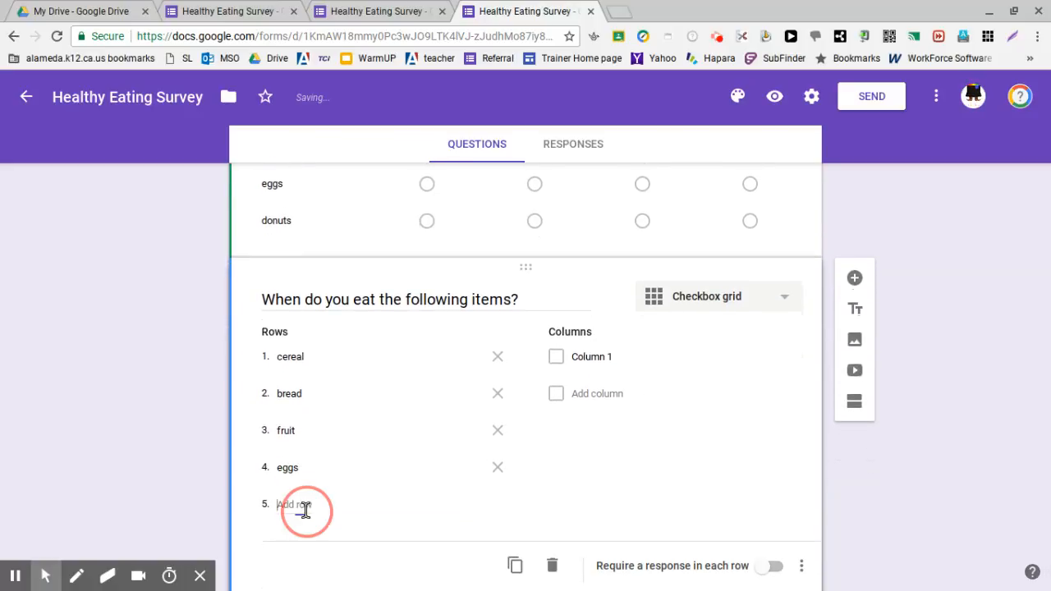
{"action": "type", "text": "milk"}
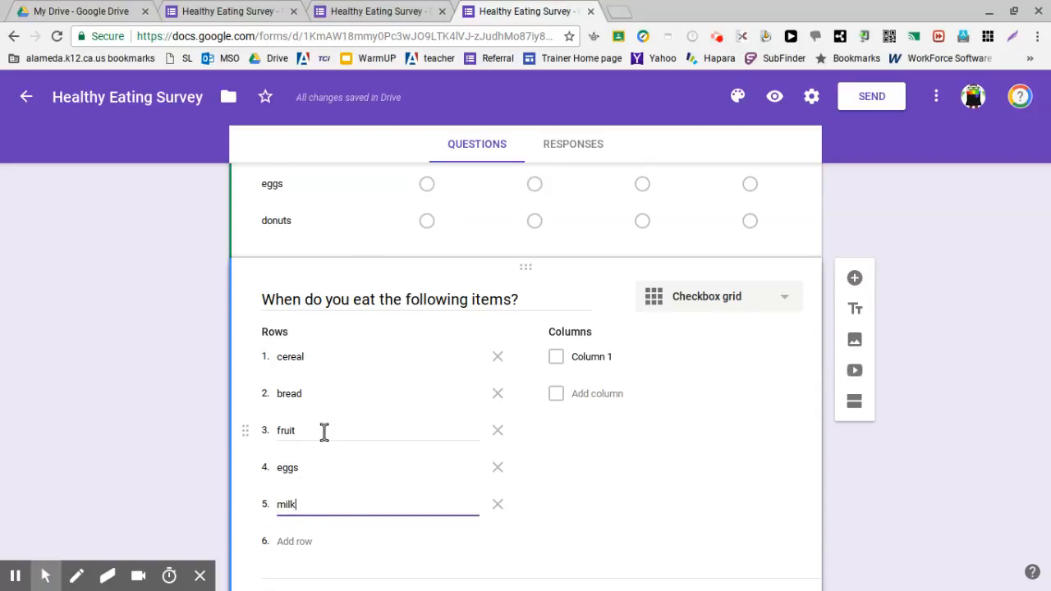
Step: Name the first column of the checkbox grid "breakfast" and add "morning sn" as the second column
{"action": "left_click", "coordinate": [584, 357]}
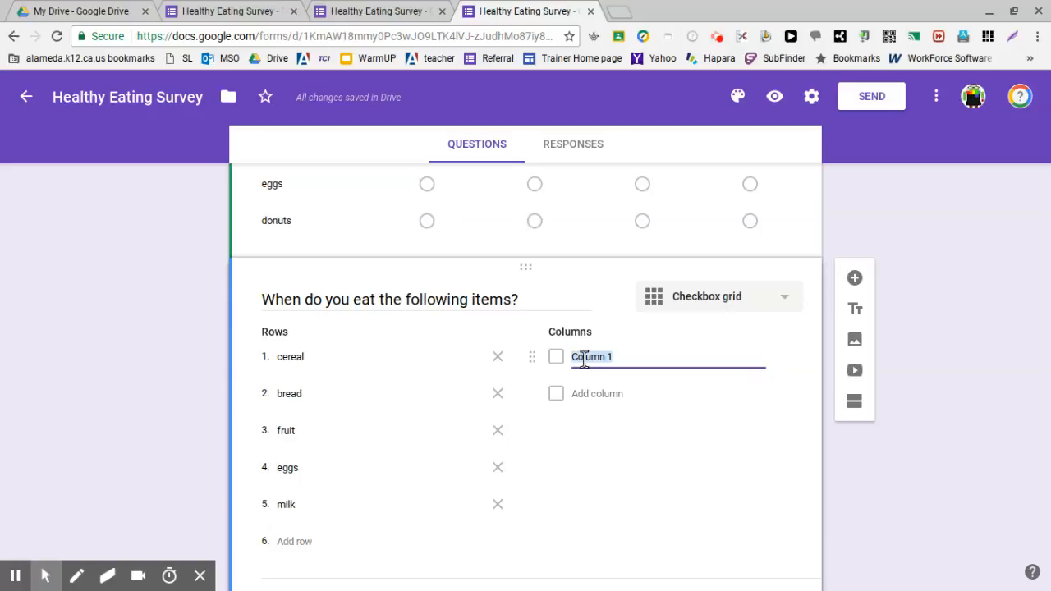
{"action": "type", "text": "bre"}
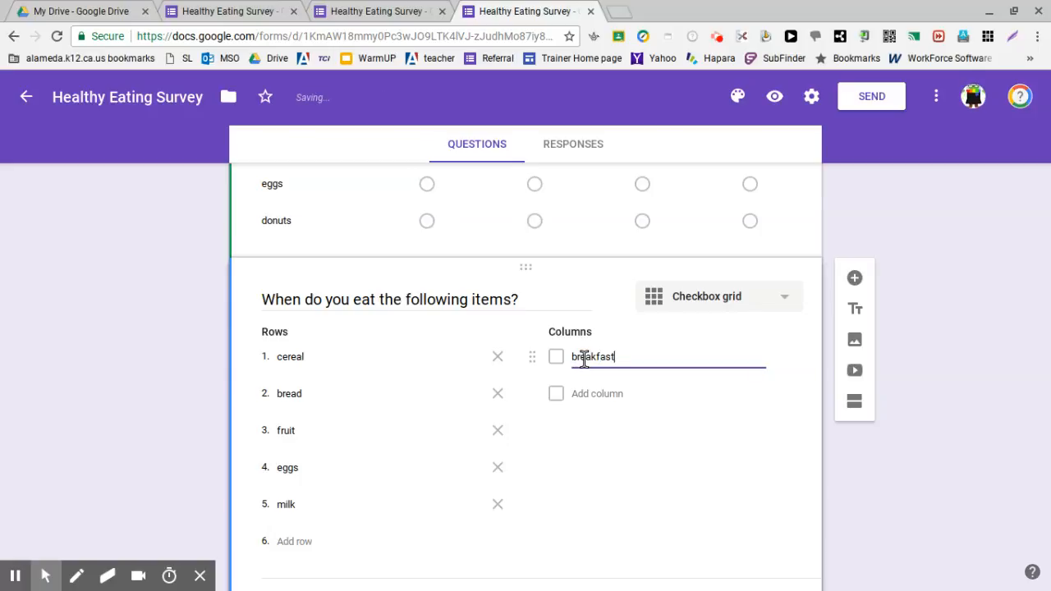
{"action": "type", "text": "akfast"}
{"action": "left_click", "coordinate": [606, 393]}
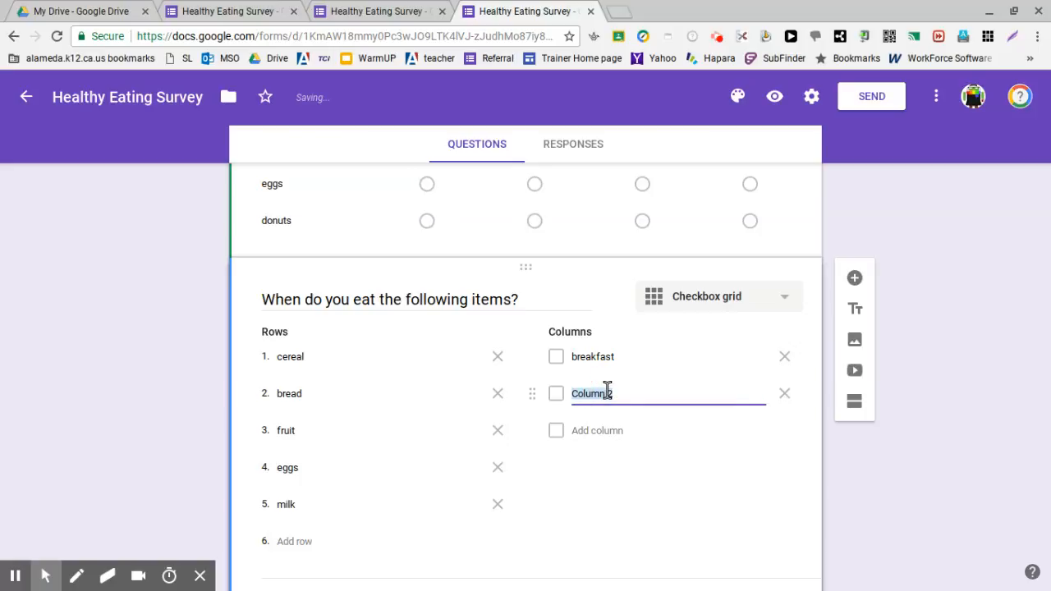
{"action": "type", "text": "mi"}
{"action": "type", "text": "orning"}
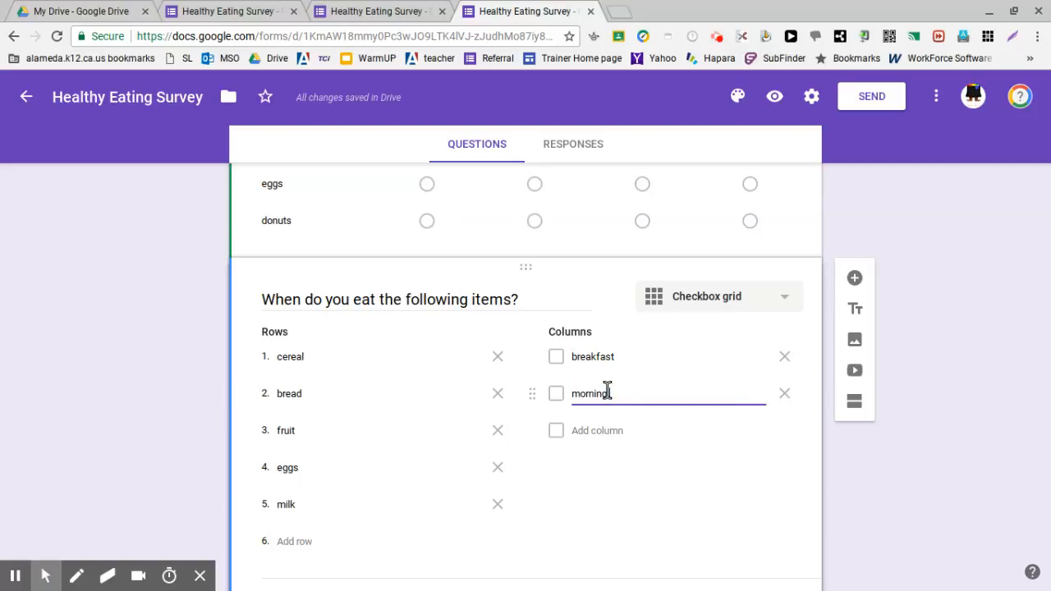
{"action": "type", "text": " sna"}
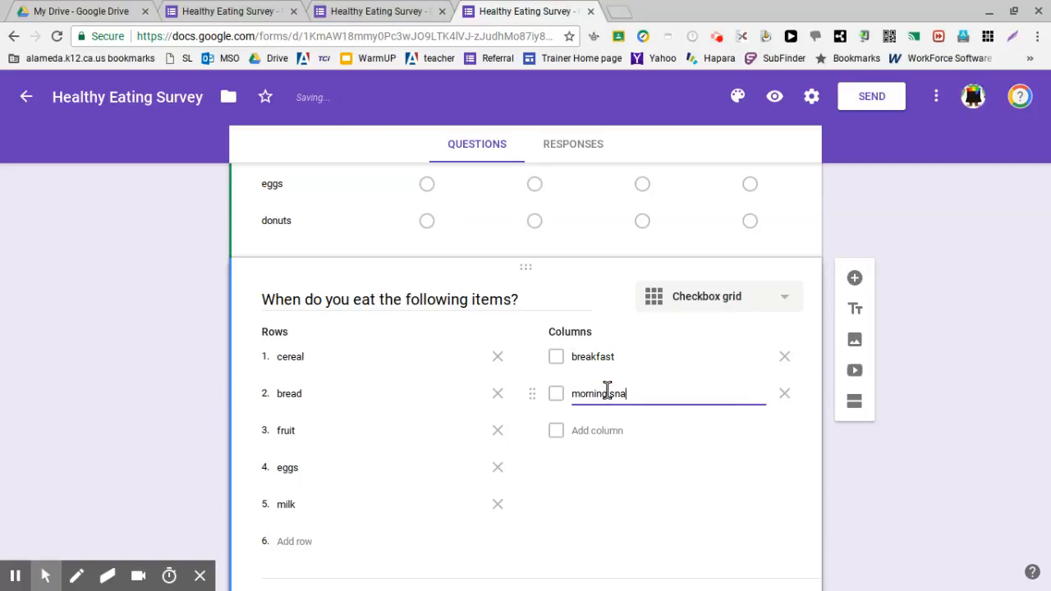
{"action": "type", "text": "ck"}
Step: Add "lunch" and "afternoon sn" as the third and fourth columns of the checkbox grid
{"action": "left_click", "coordinate": [606, 432]}
{"action": "type", "text": "ch"}
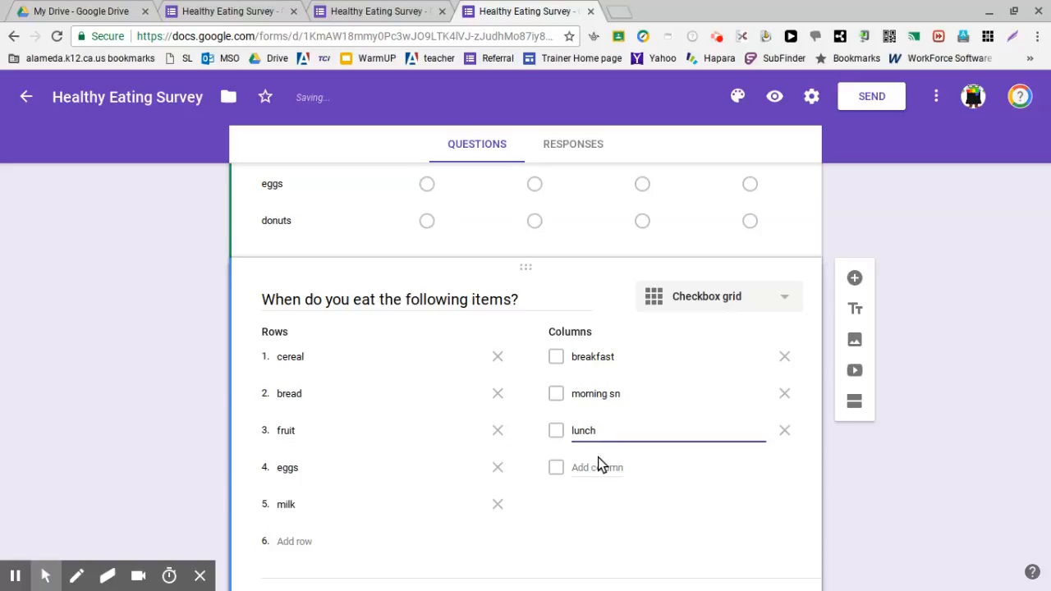
{"action": "left_click", "coordinate": [596, 465]}
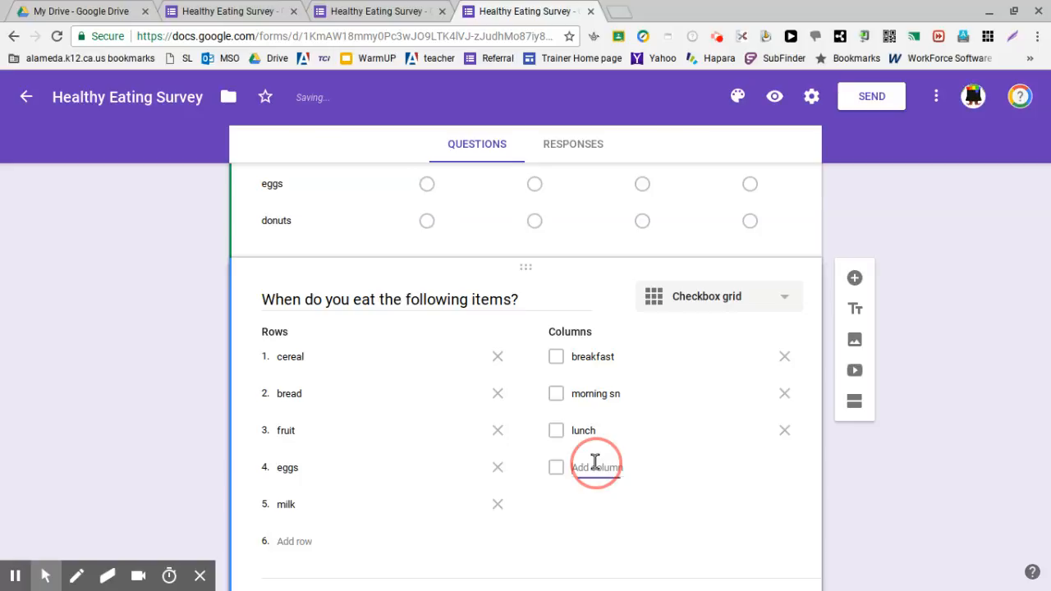
{"action": "type", "text": "afternoon sn"}
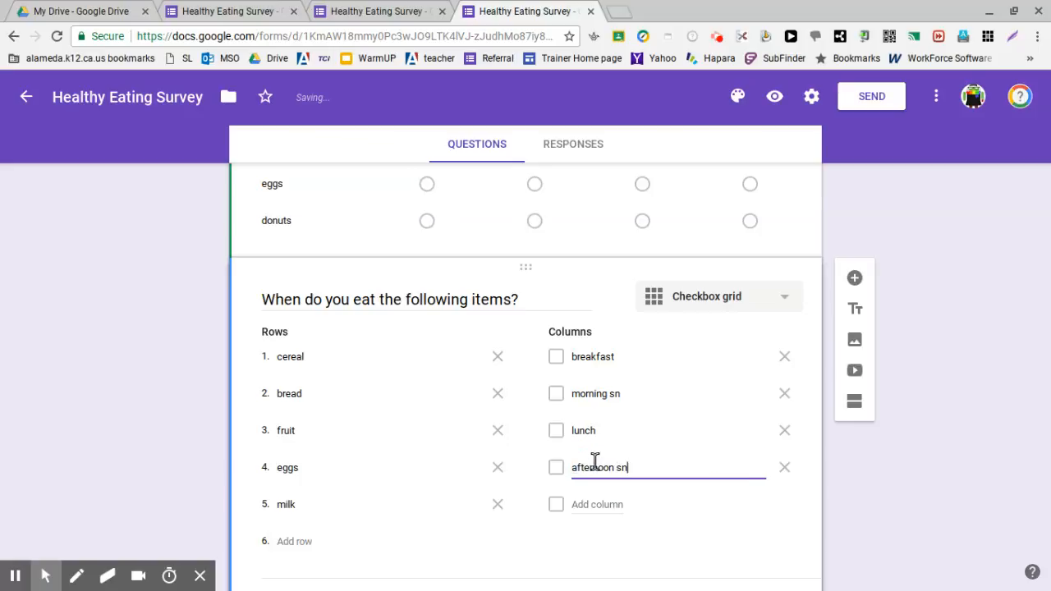
{"action": "type", "text": "ack"}
Step: Complete the fourth column of the checkbox grid as "afternoon snack" and add "dinner" as the fifth column
{"action": "left_click", "coordinate": [600, 503]}
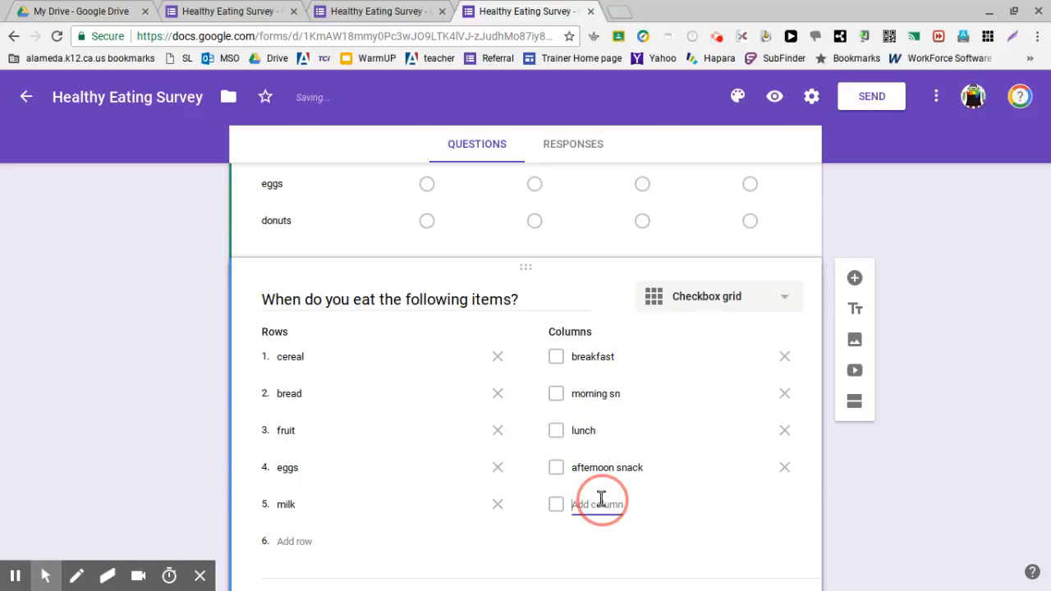
{"action": "type", "text": "dinner"}
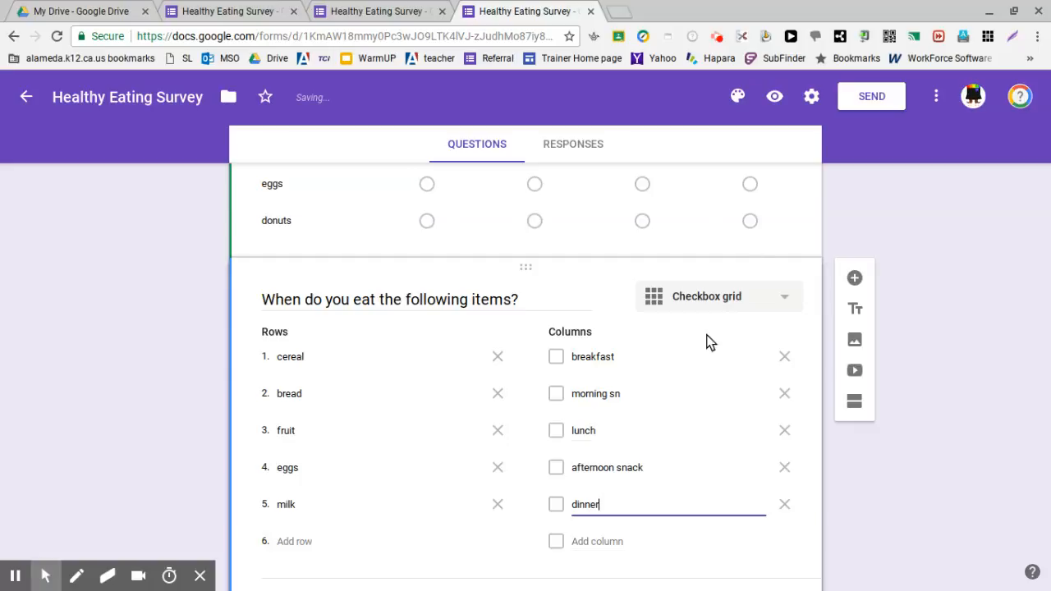
Step: Require a response in each row of the checkbox grid and add the description "check all that apply"
{"action": "scroll", "coordinate": [648, 455], "scroll_direction": "down", "scroll_amount": 1}
{"action": "left_click", "coordinate": [775, 520]}
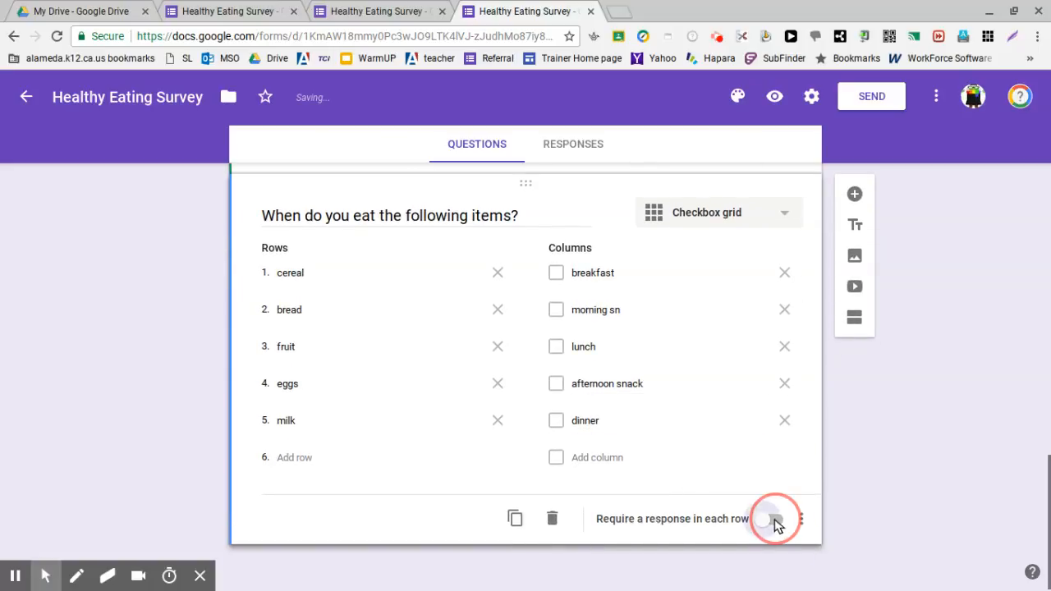
{"action": "left_click", "coordinate": [803, 520]}
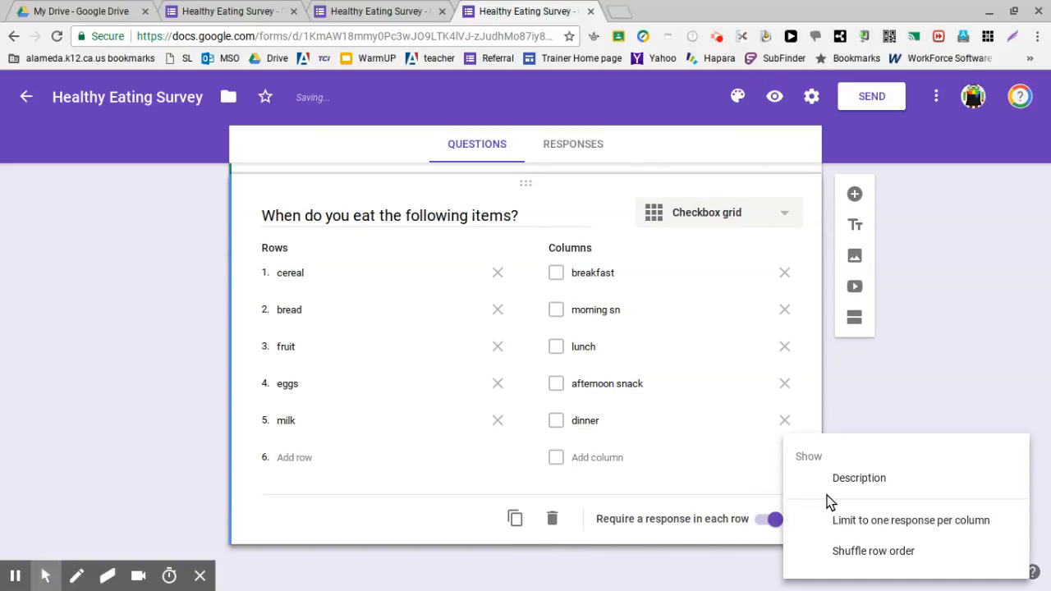
{"action": "left_click", "coordinate": [756, 484]}
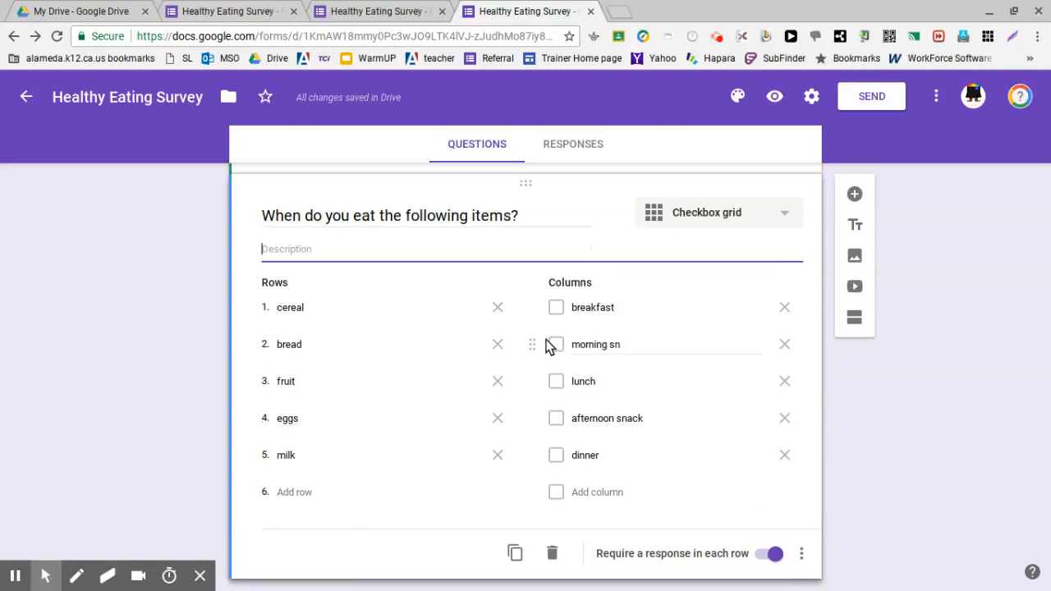
{"action": "type", "text": "check all that apply"}
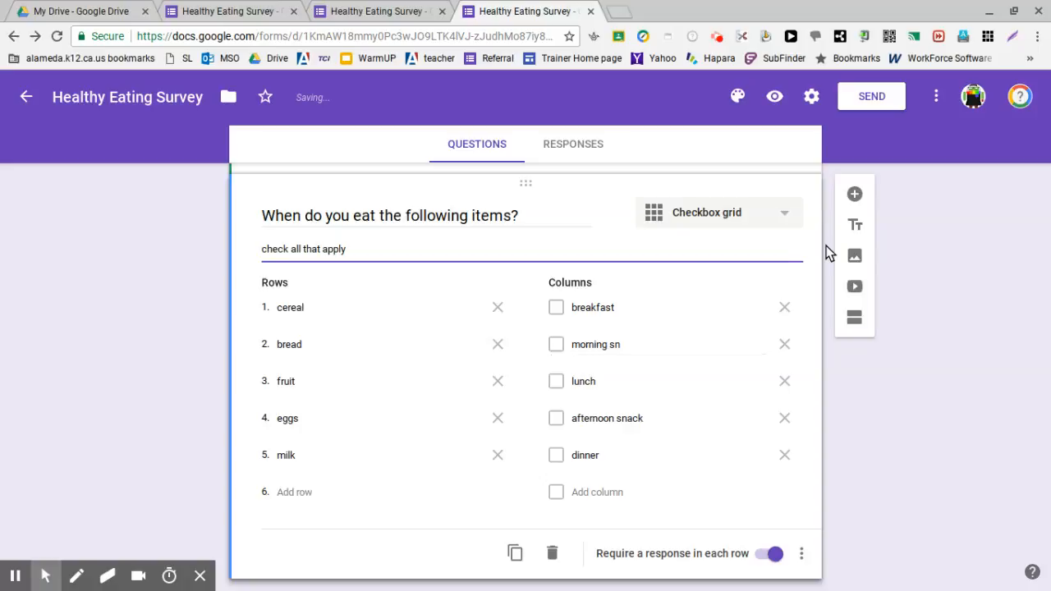
{"action": "left_click", "coordinate": [946, 384]}
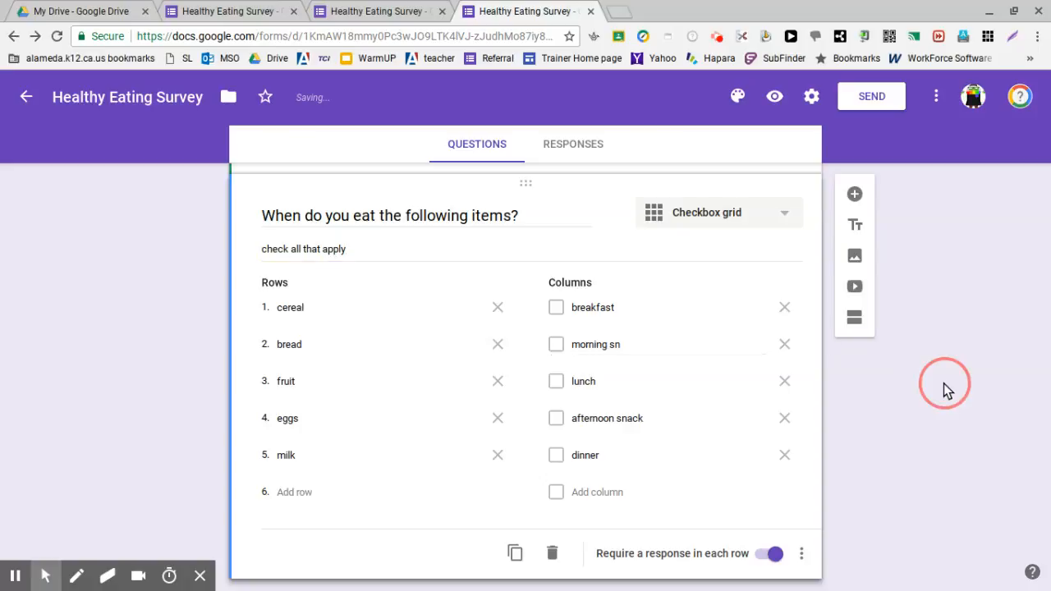
Step: Preview the form and review how the multiple choice grid and the checkbox grid look to respondents
{"action": "left_click", "coordinate": [775, 96]}
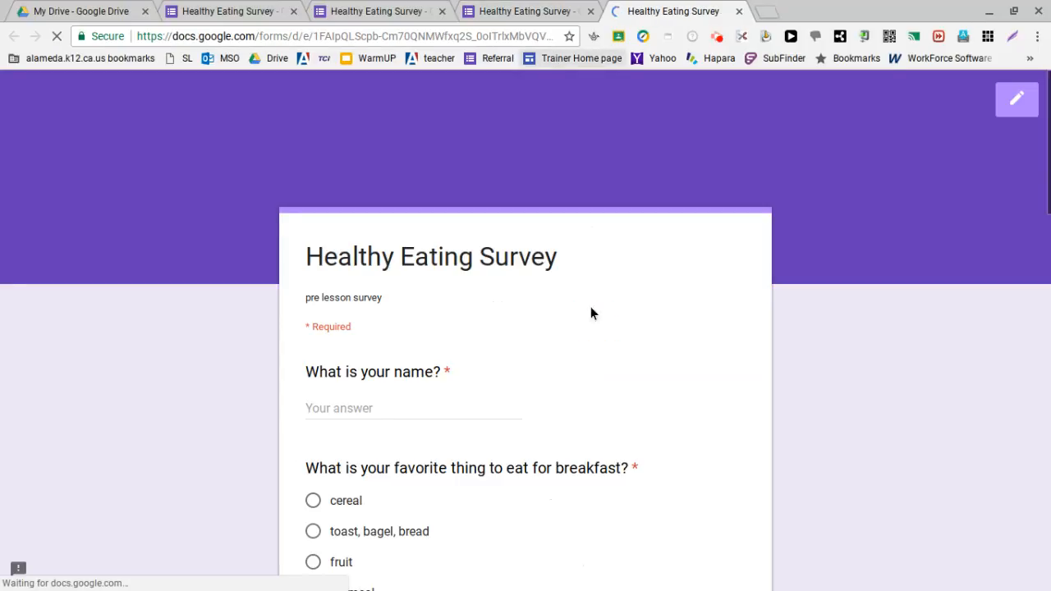
{"action": "scroll", "coordinate": [570, 443], "scroll_direction": "down", "scroll_amount": 6}
{"action": "scroll", "coordinate": [570, 449], "scroll_direction": "down", "scroll_amount": 4}
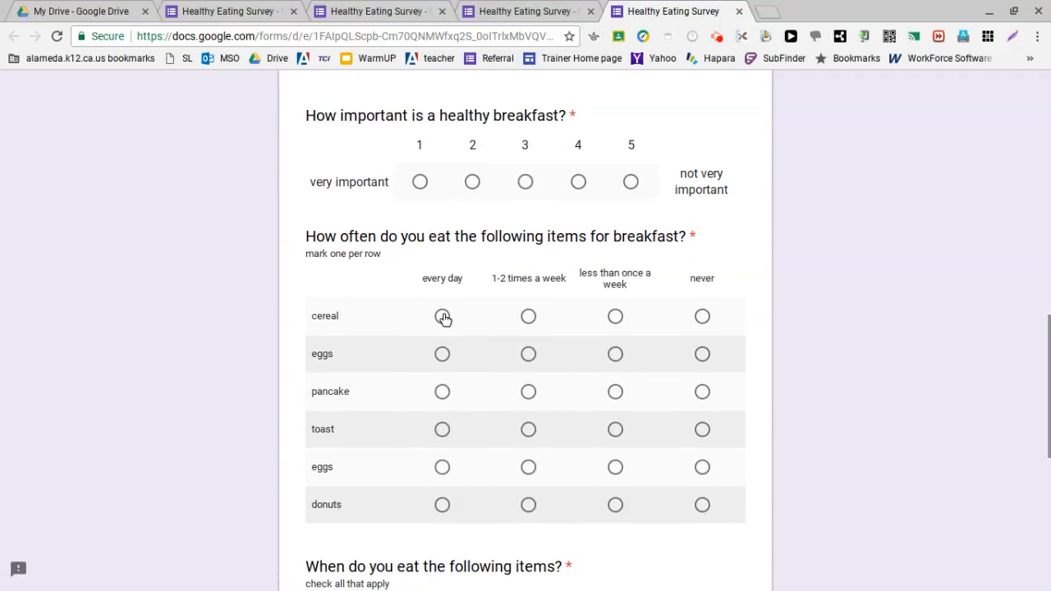
{"action": "scroll", "coordinate": [658, 331], "scroll_direction": "down", "scroll_amount": 3}
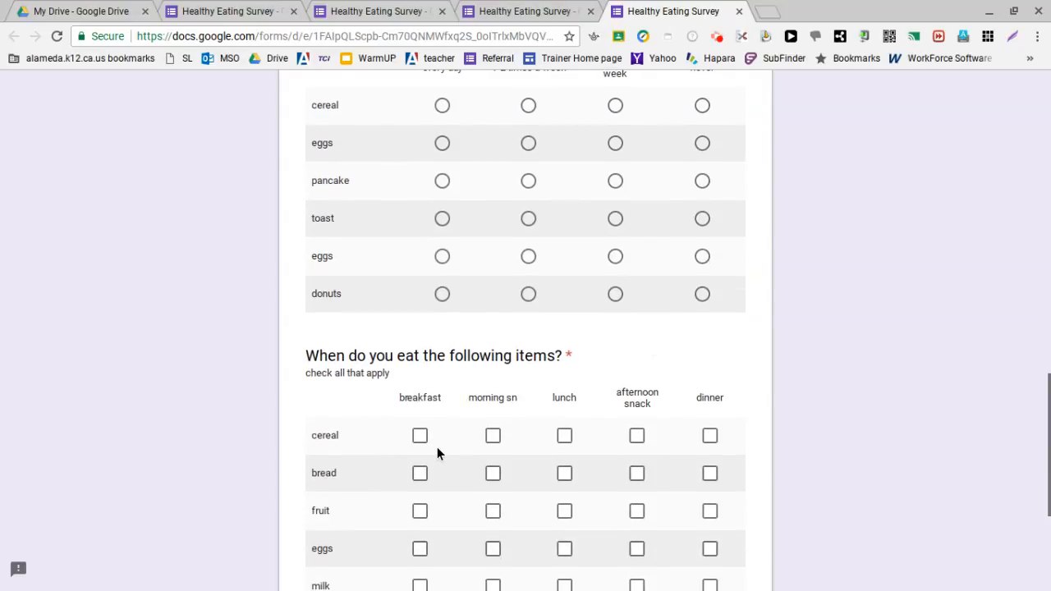
{"action": "scroll", "coordinate": [465, 432], "scroll_direction": "down", "scroll_amount": 1}
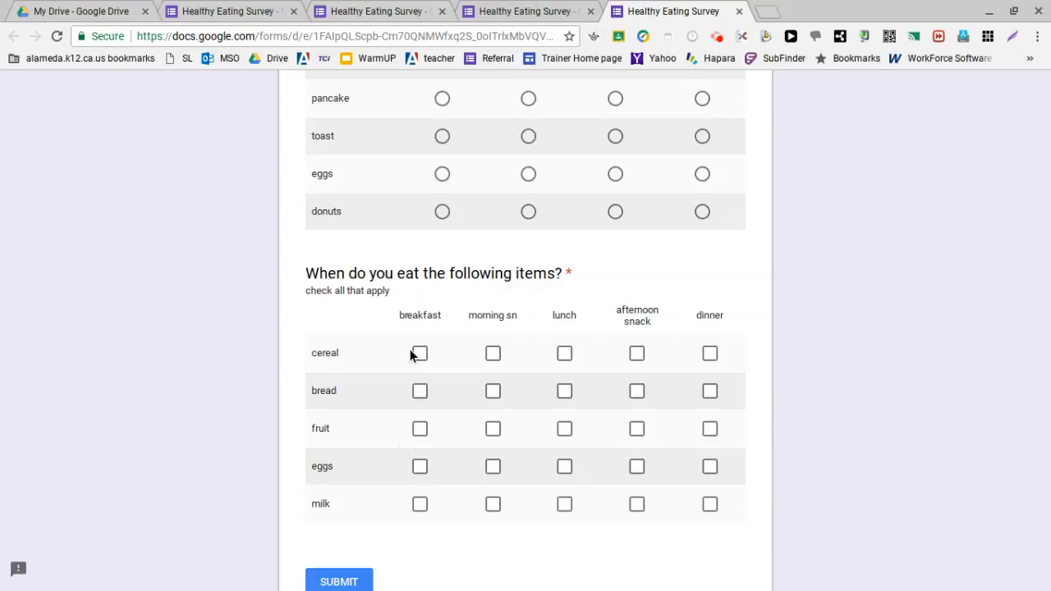
{"action": "scroll", "coordinate": [410, 353], "scroll_direction": "up", "scroll_amount": 20}
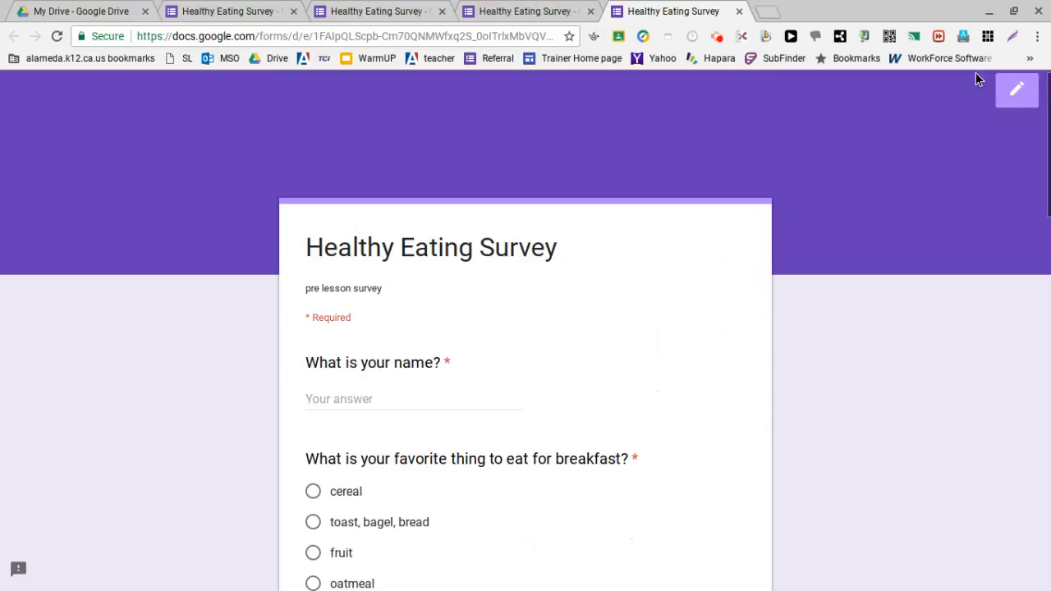
Step: Return from the preview to editing the form and add a new question directly below the form title
{"action": "left_click", "coordinate": [1023, 102]}
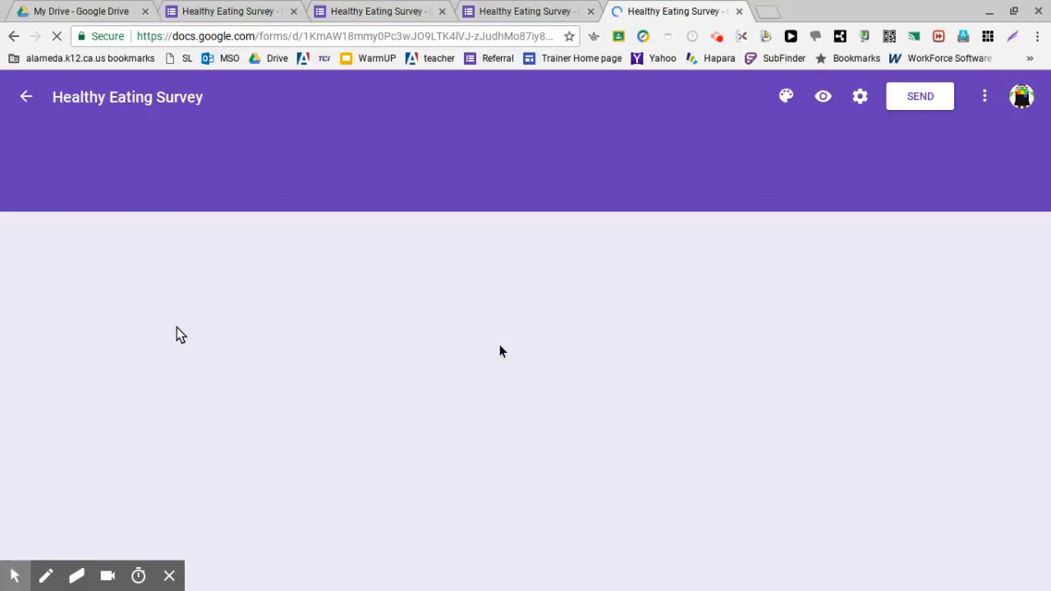
{"action": "scroll", "coordinate": [501, 346], "scroll_direction": "down", "scroll_amount": 6}
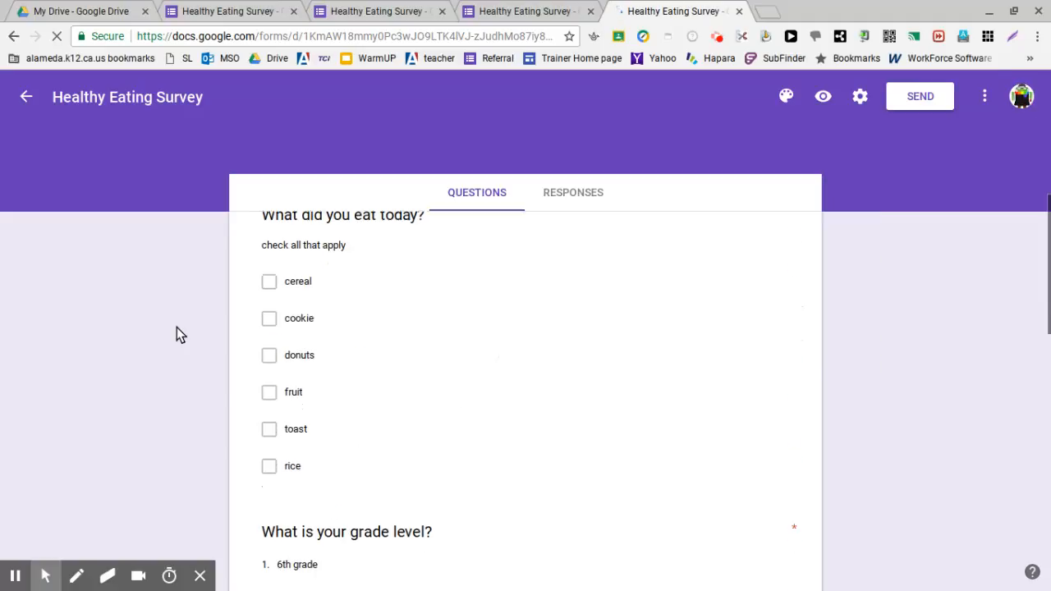
{"action": "scroll", "coordinate": [177, 327], "scroll_direction": "down", "scroll_amount": 8}
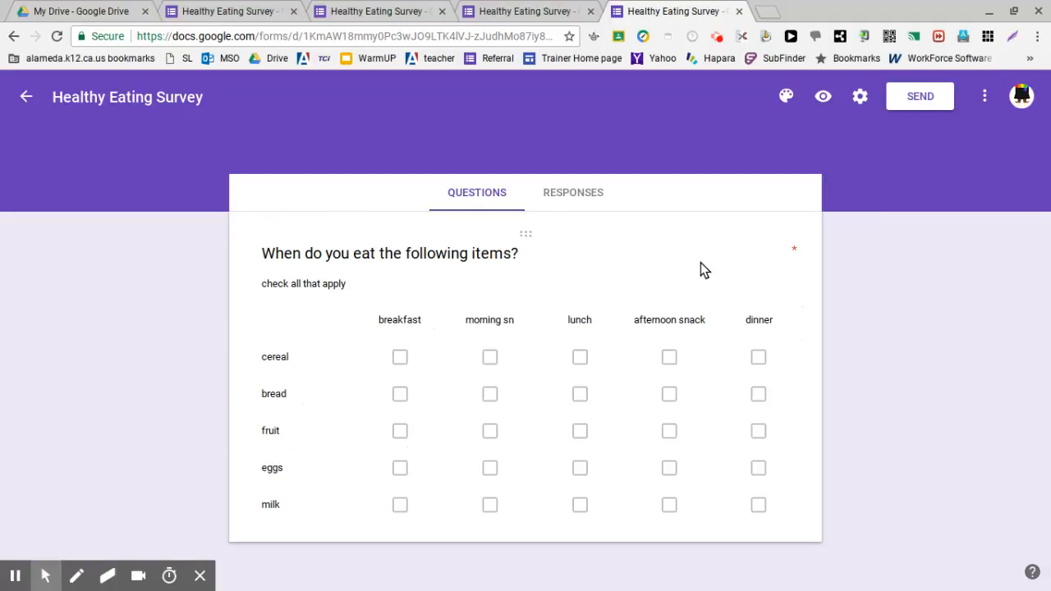
{"action": "left_click", "coordinate": [531, 237]}
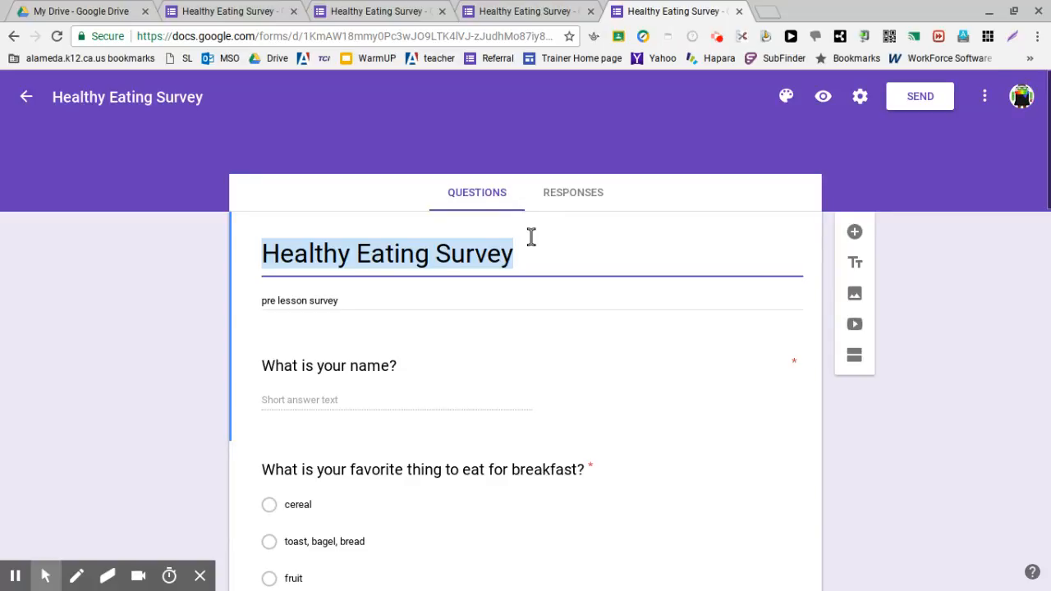
{"action": "left_click", "coordinate": [854, 234]}
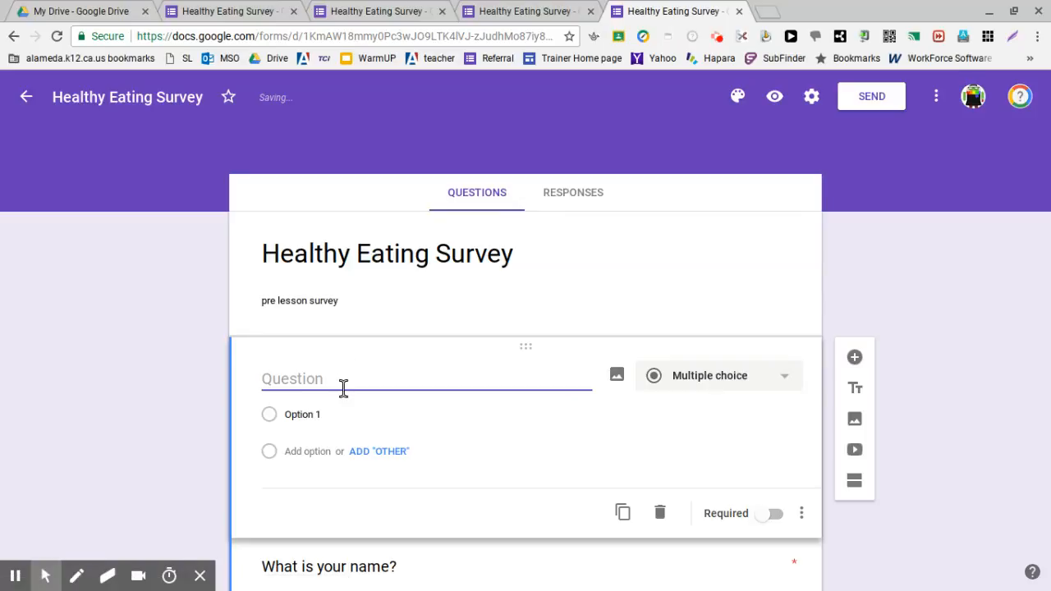
Step: Title the new question "What is your favorite thing to eat for breakfast?" and make it required
{"action": "type", "text": "W"}
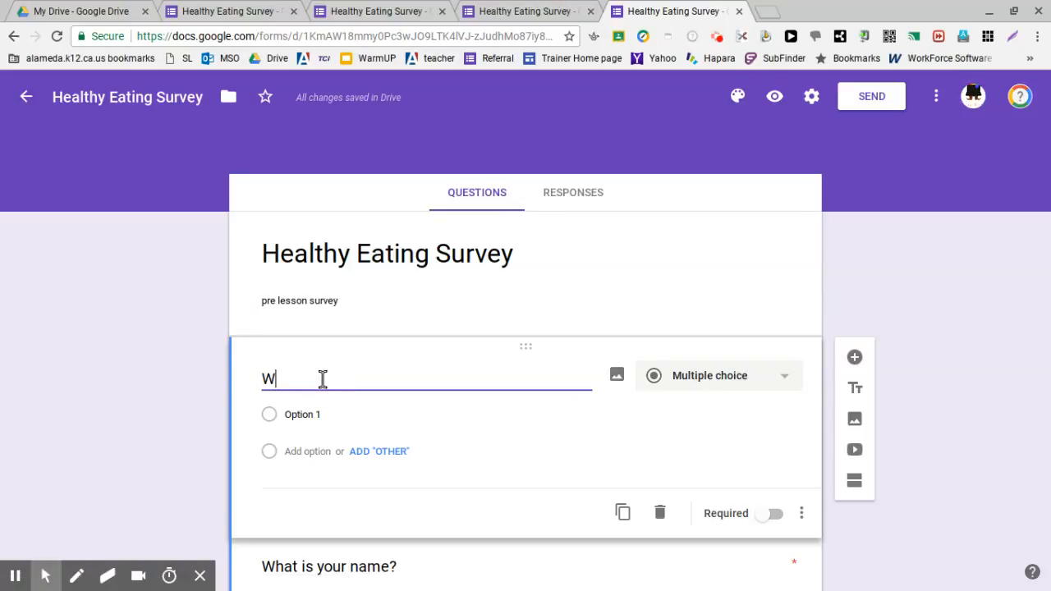
{"action": "type", "text": "h"}
{"action": "type", "text": "s your fa"}
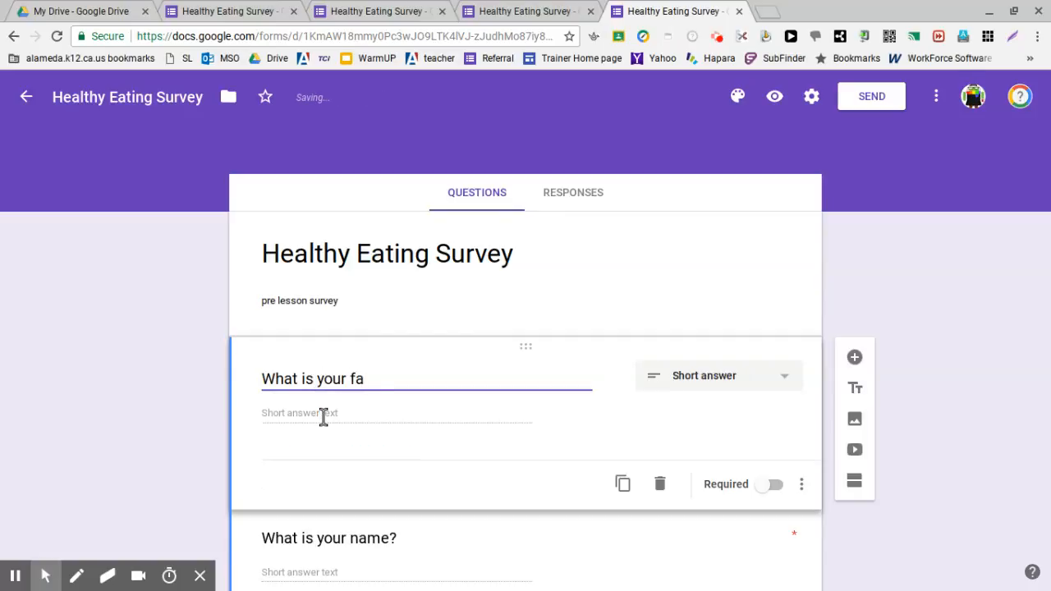
{"action": "type", "text": "voi"}
{"action": "type", "text": "ite thing to"}
{"action": "type", "text": " te"}
{"action": "key", "text": "BackSpace"}
{"action": "key", "text": "BackSpace"}
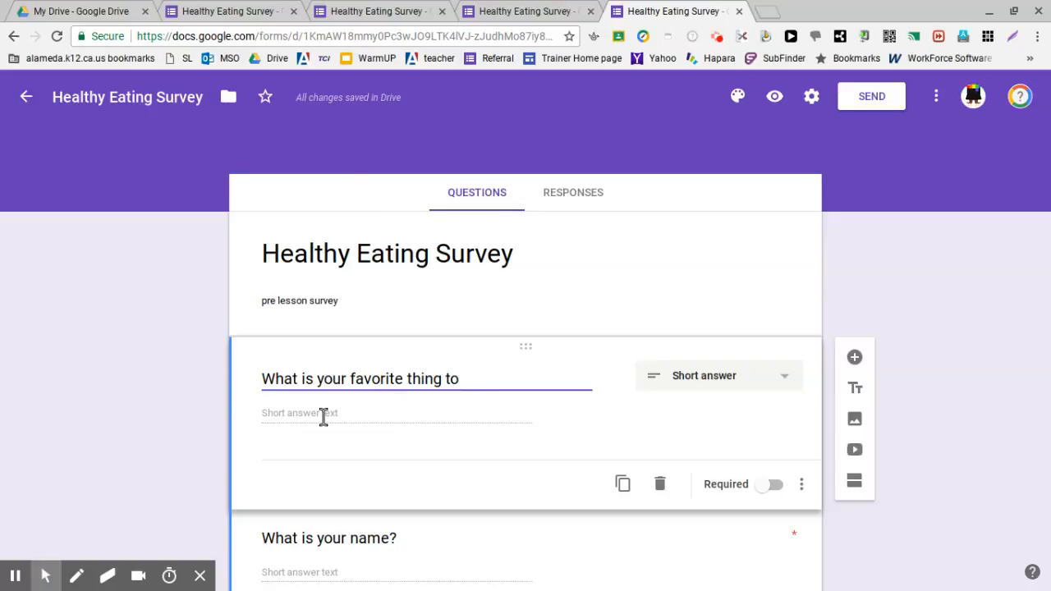
{"action": "type", "text": "eat for b"}
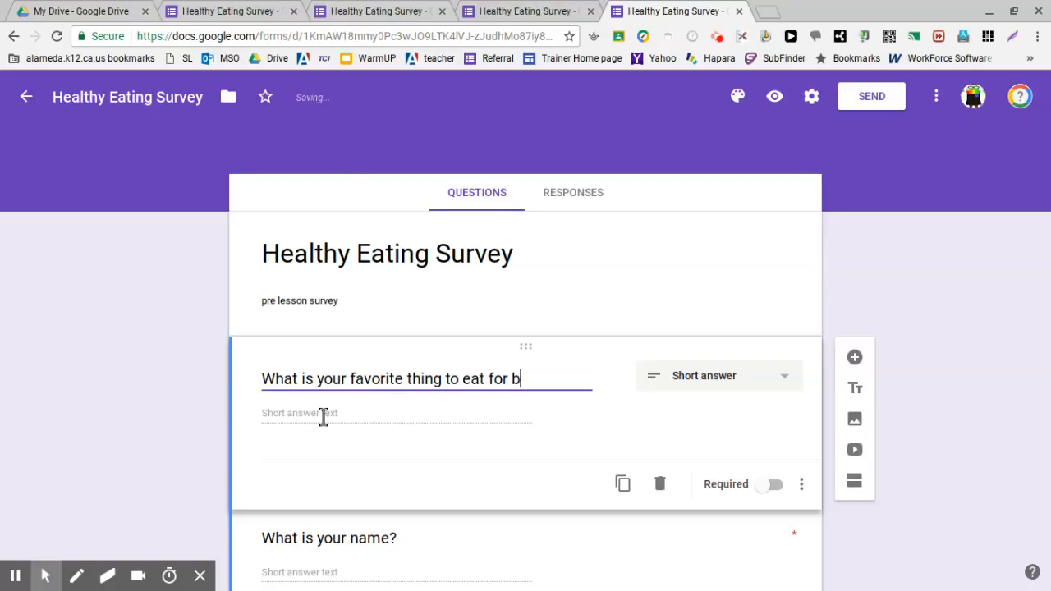
{"action": "type", "text": "reakfast?"}
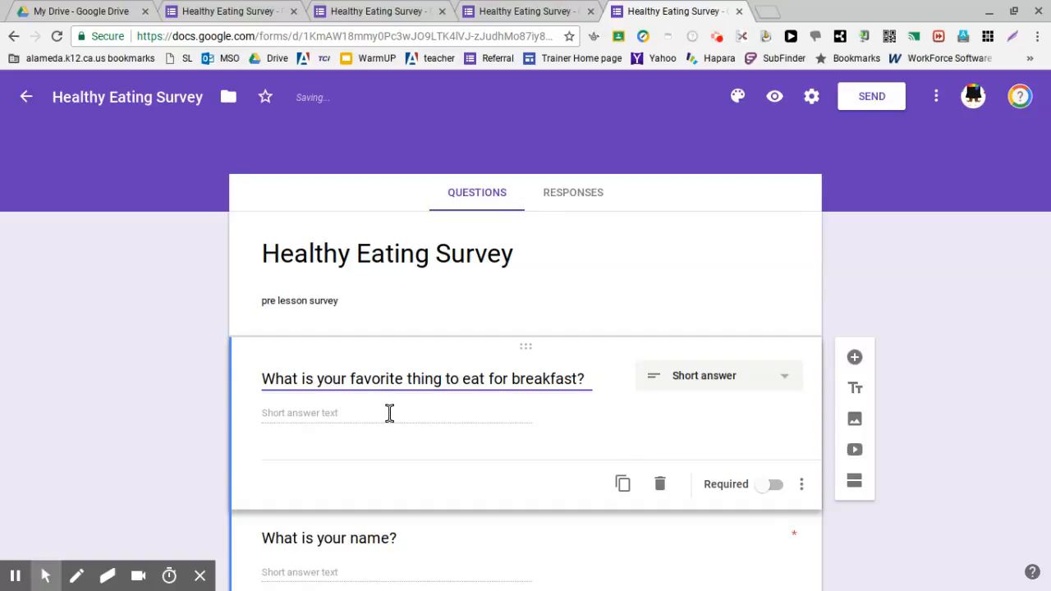
{"action": "left_click", "coordinate": [773, 485]}
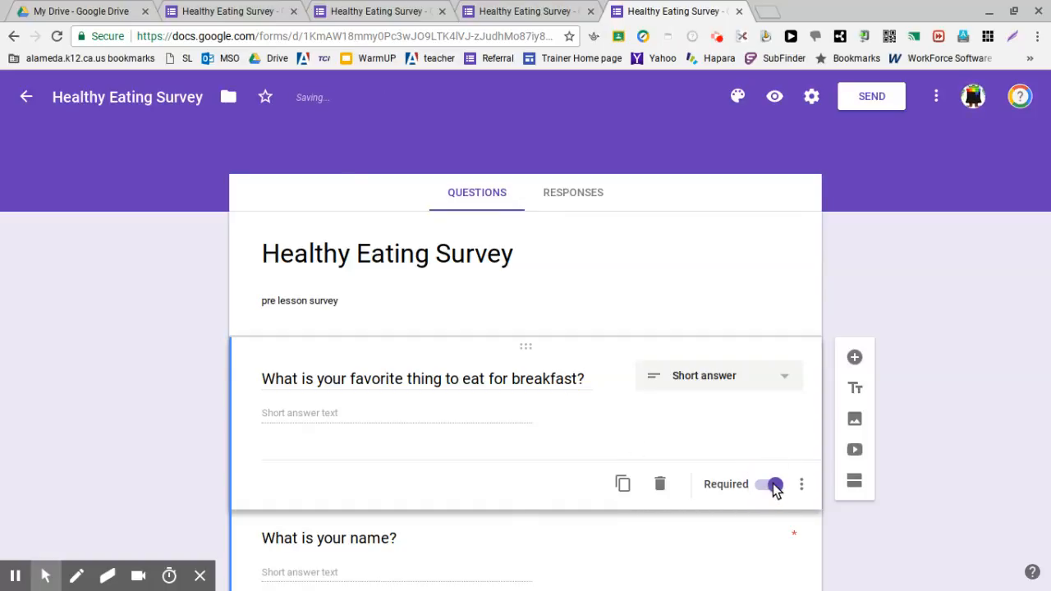
Step: Add a required paragraph question "Are you a healthy eater? Why or why not?" below the short answer breakfast question
{"action": "left_click", "coordinate": [855, 357]}
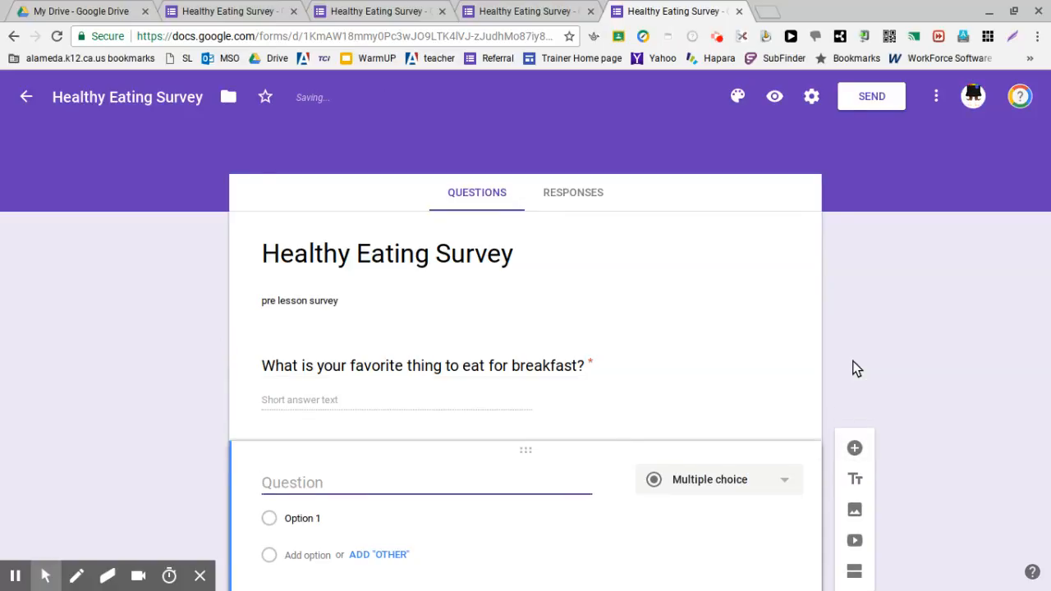
{"action": "type", "text": "Are you a healt"}
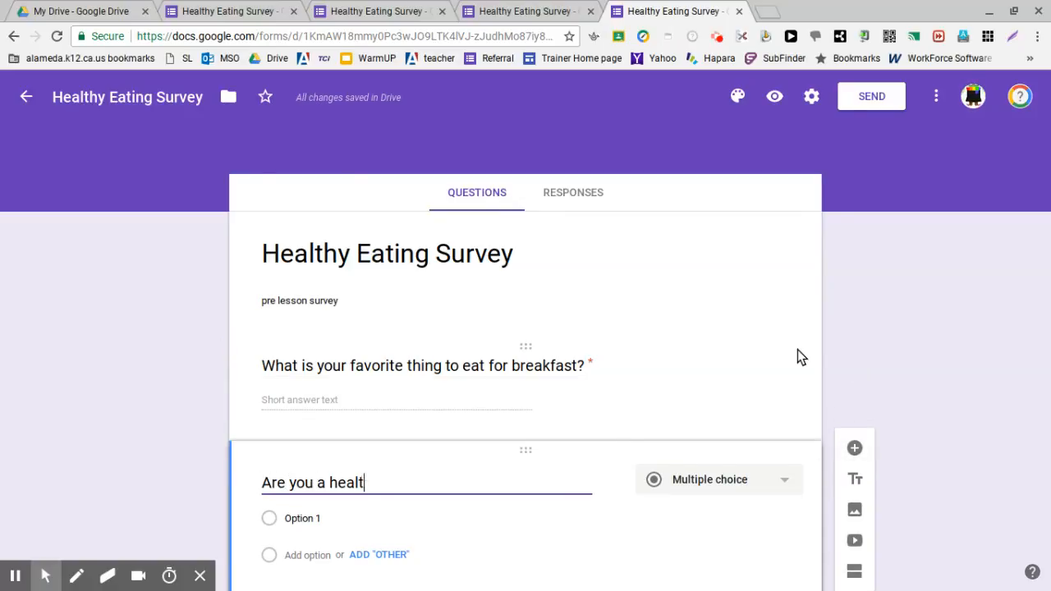
{"action": "type", "text": "hy eater? Why"}
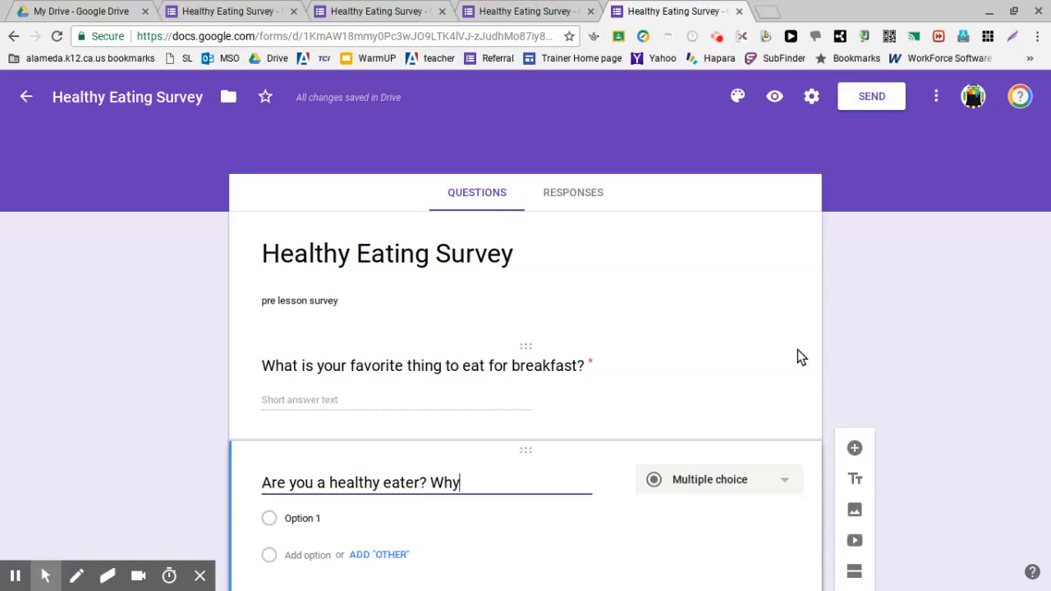
{"action": "type", "text": " or why not?"}
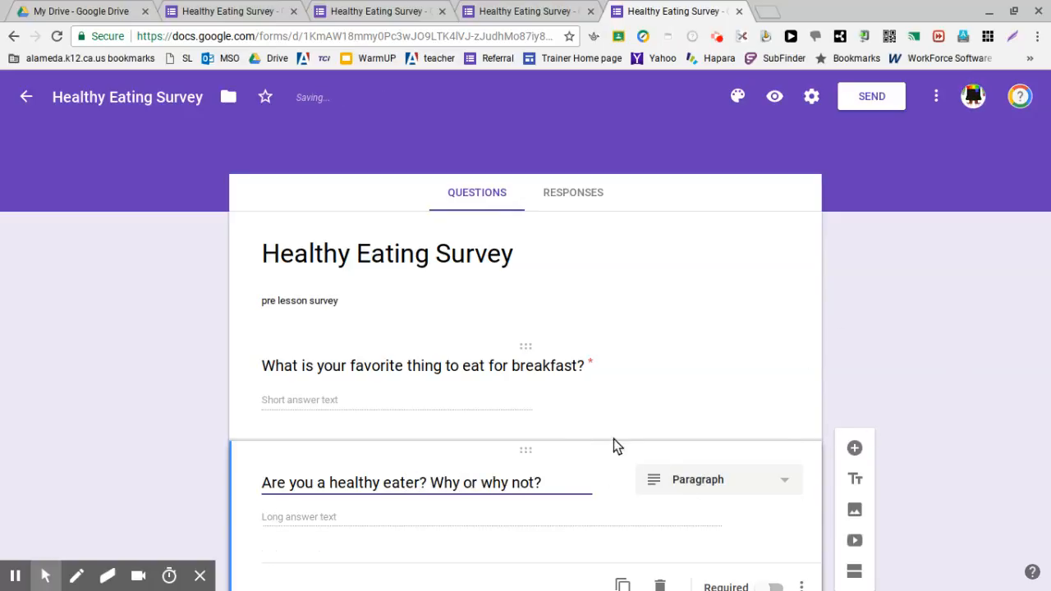
{"action": "scroll", "coordinate": [553, 423], "scroll_direction": "down", "scroll_amount": 1}
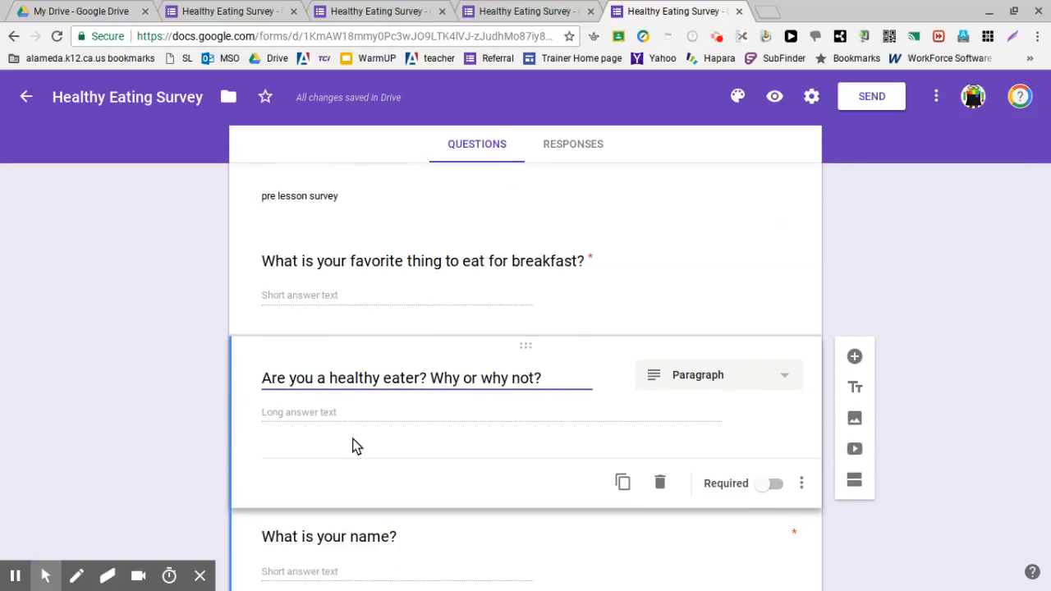
{"action": "left_click", "coordinate": [778, 486]}
{"action": "left_click", "coordinate": [787, 377]}
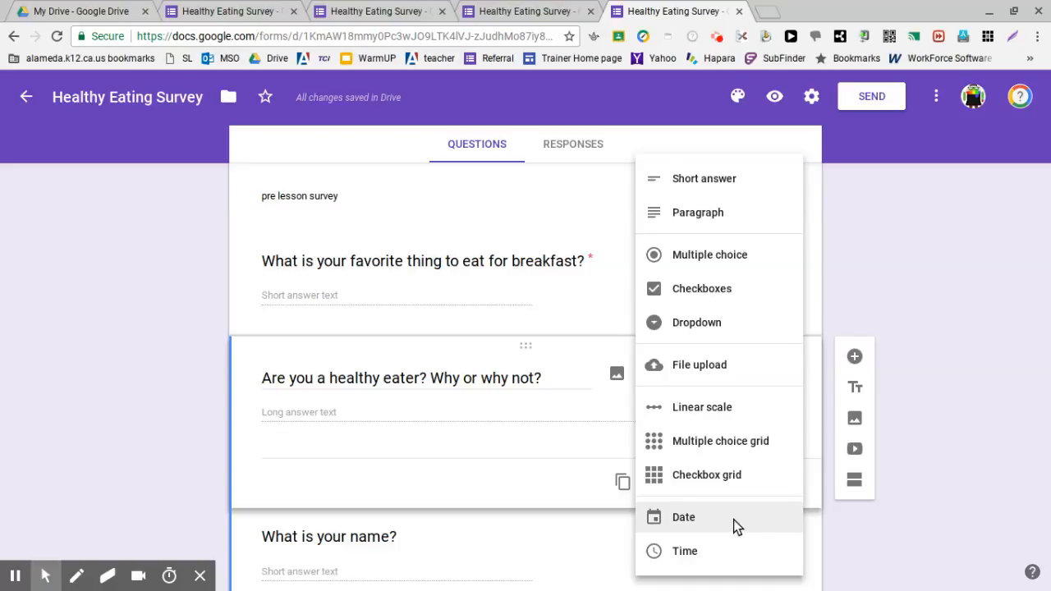
{"action": "left_click", "coordinate": [984, 339]}
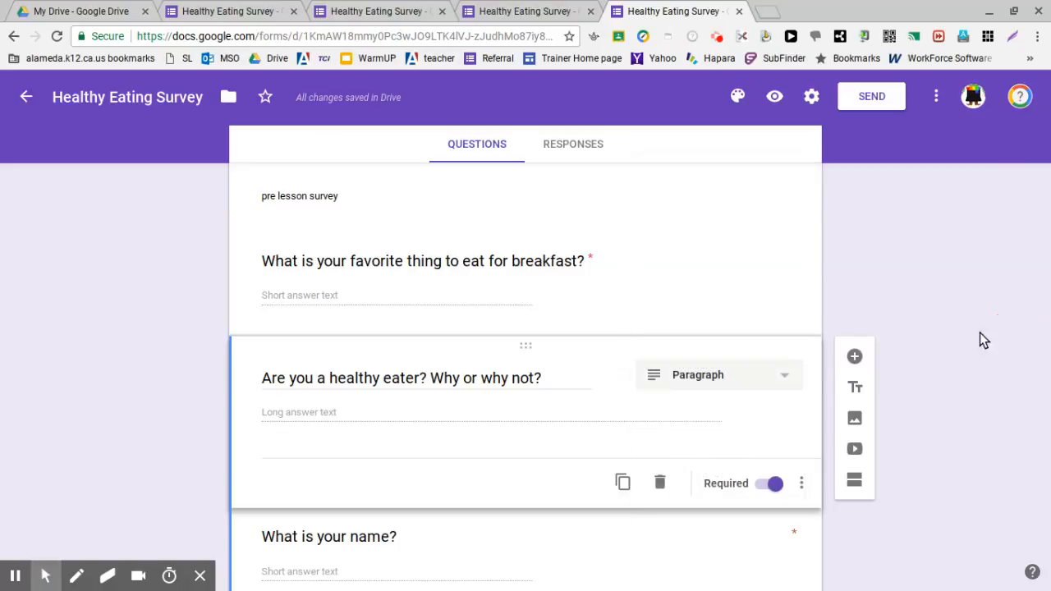
Step: Add a date question titled "Today is?" directly below the "Are you a healthy eater? Why or why not?" question
{"action": "left_click", "coordinate": [854, 358]}
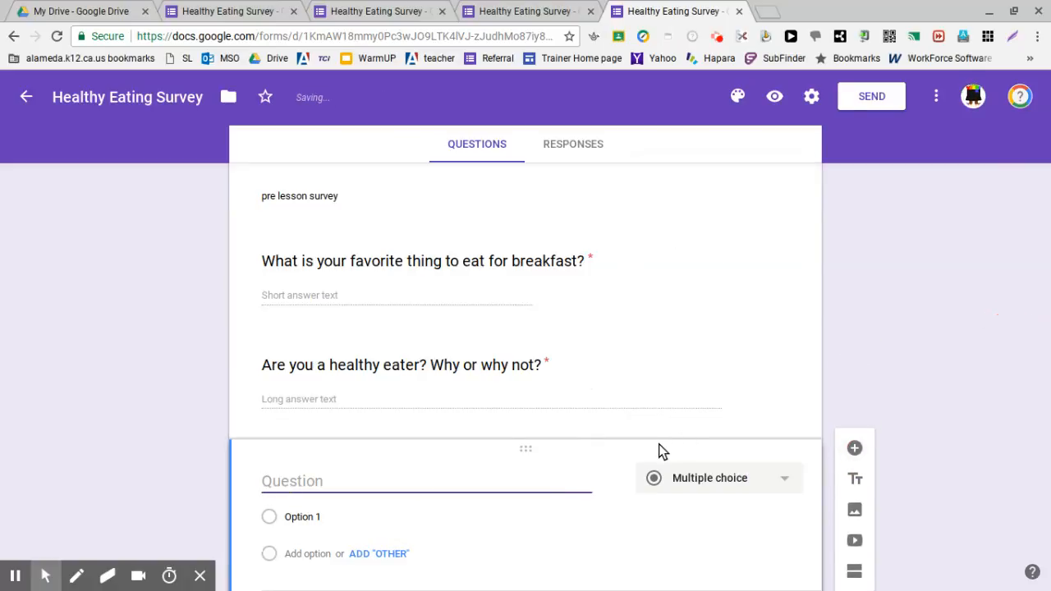
{"action": "left_click", "coordinate": [712, 490]}
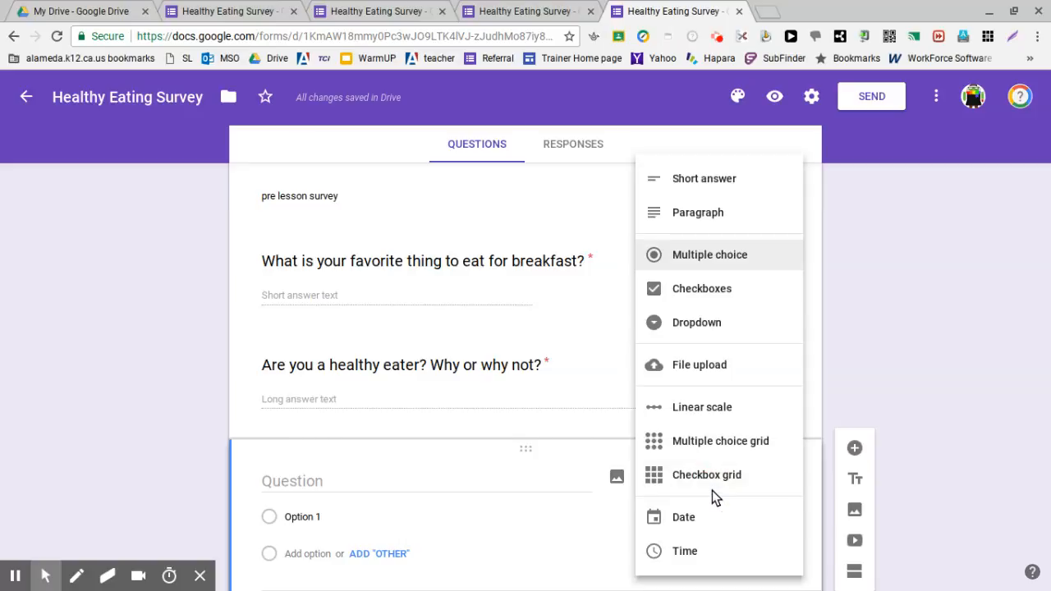
{"action": "left_click", "coordinate": [713, 515]}
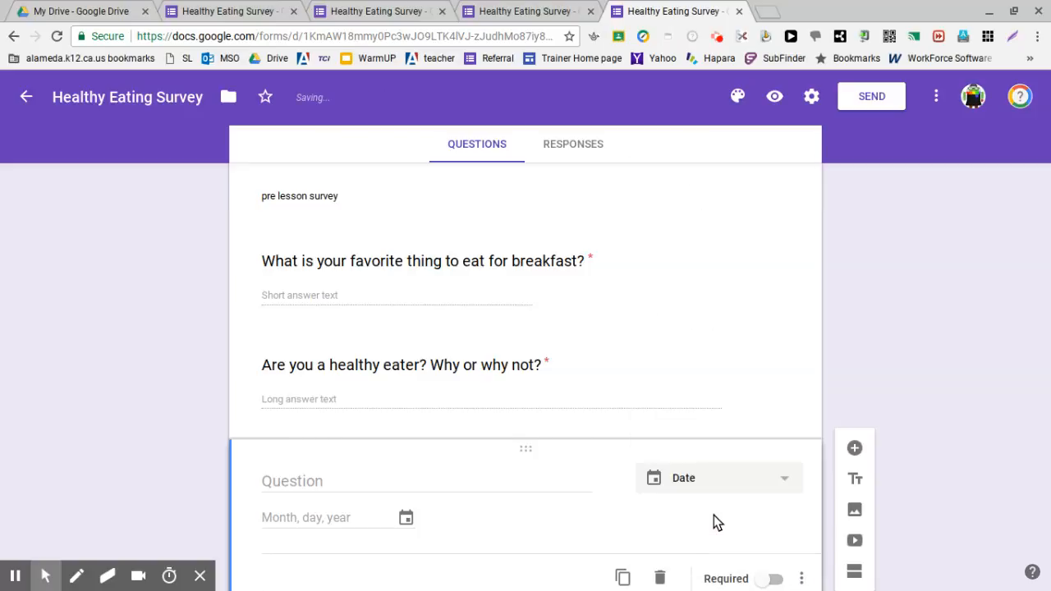
{"action": "left_click", "coordinate": [345, 478]}
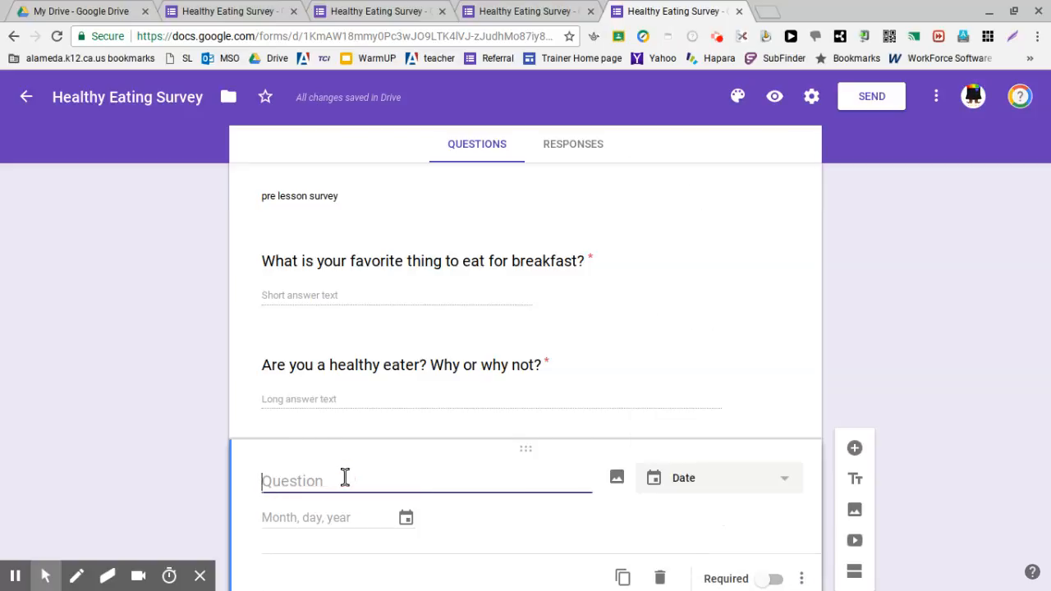
{"action": "type", "text": "Today is"}
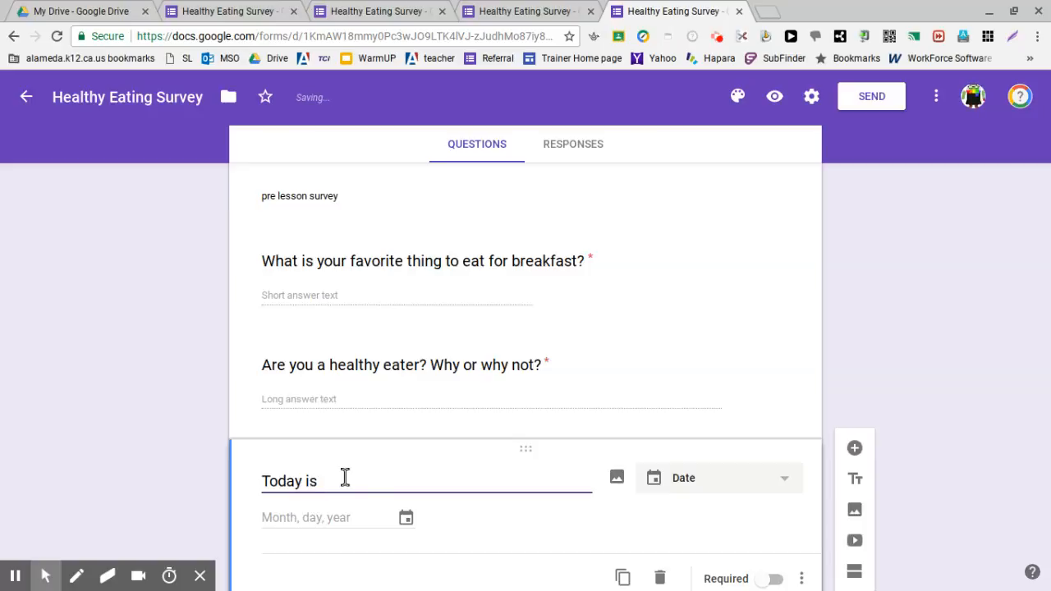
{"action": "type", "text": "?"}
{"action": "scroll", "coordinate": [392, 466], "scroll_direction": "down", "scroll_amount": 1}
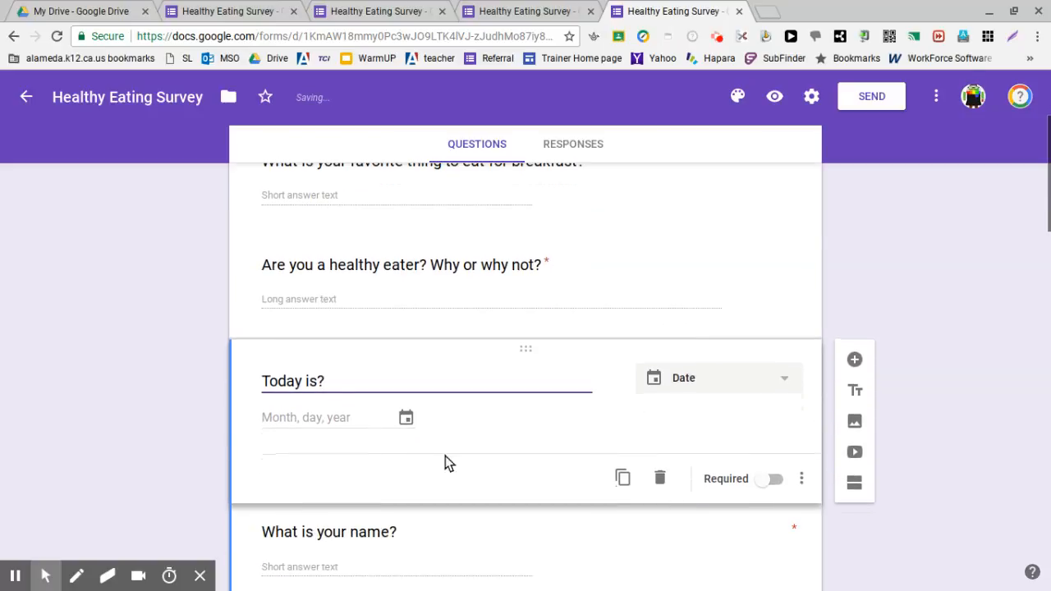
{"action": "left_click", "coordinate": [920, 362]}
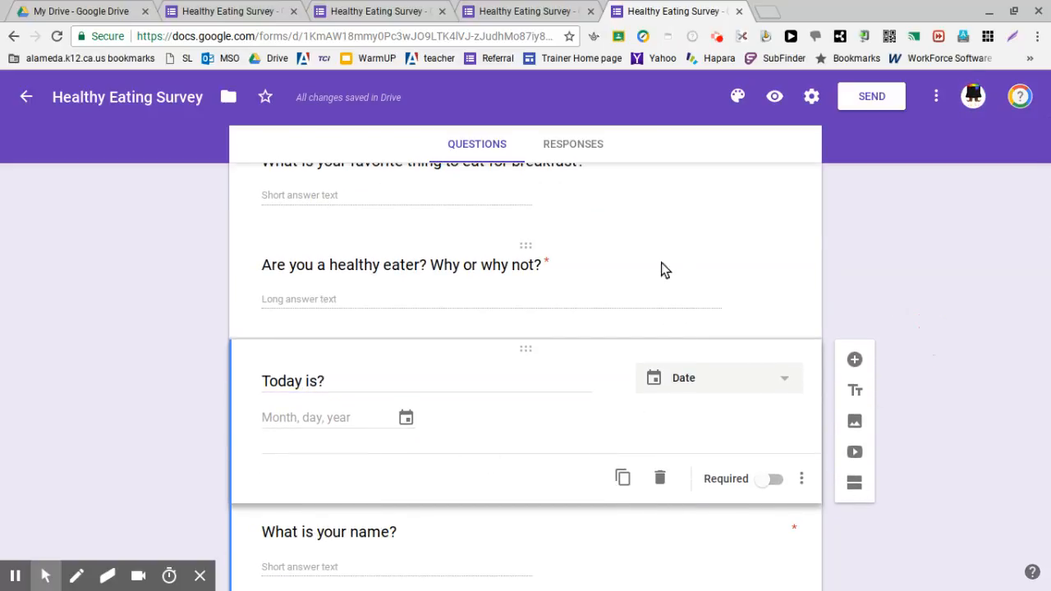
Step: Move the "What is your name?" question up so it is the first question of the form
{"action": "scroll", "coordinate": [82, 310], "scroll_direction": "up", "scroll_amount": 3}
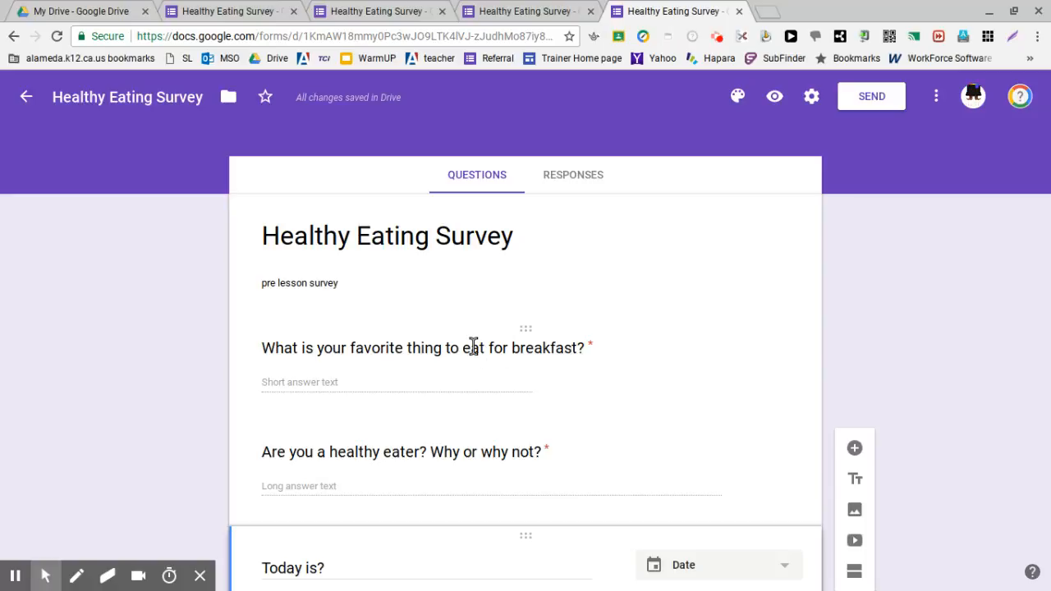
{"action": "scroll", "coordinate": [575, 457], "scroll_direction": "down", "scroll_amount": 3}
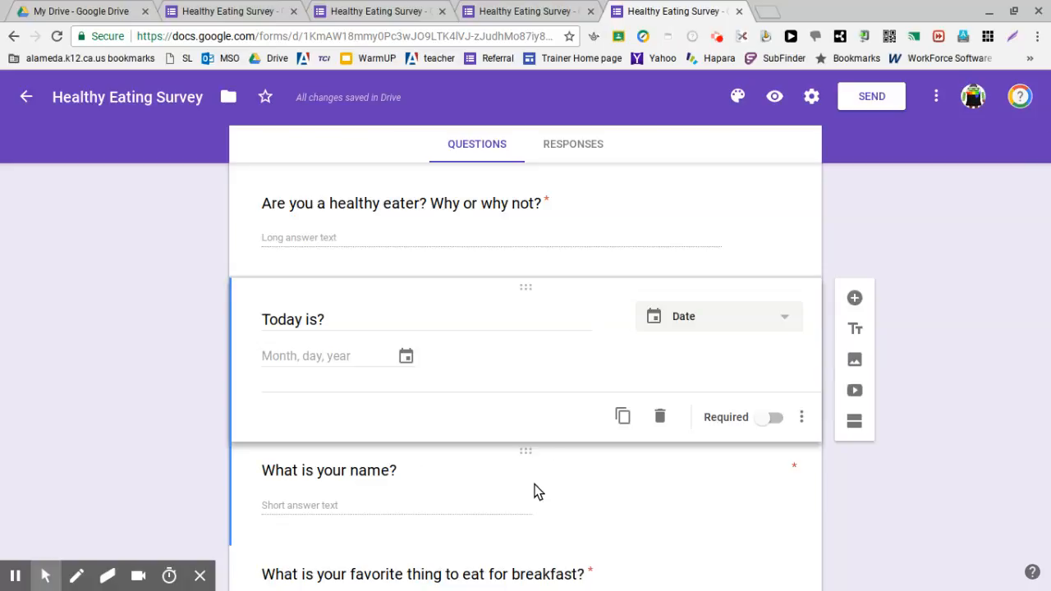
{"action": "scroll", "coordinate": [551, 462], "scroll_direction": "down", "scroll_amount": 2}
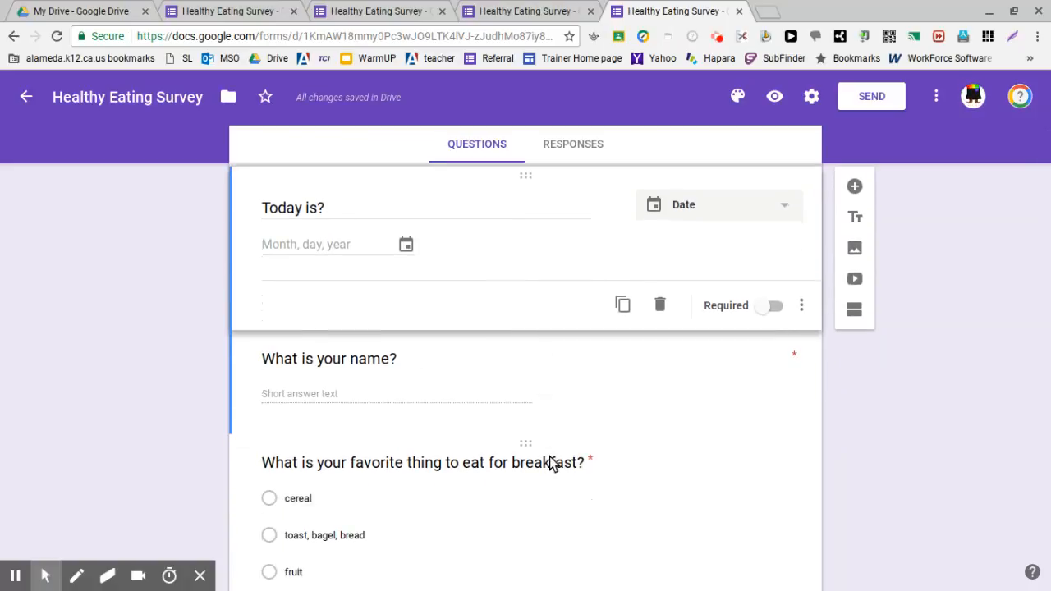
{"action": "left_click", "coordinate": [526, 341]}
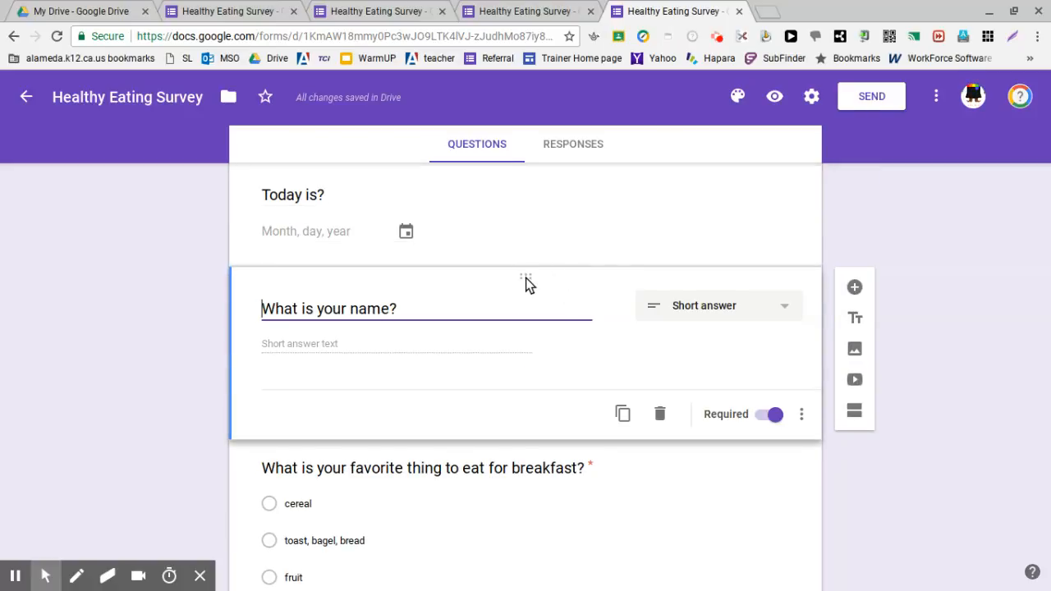
{"action": "left_click_drag", "start_coordinate": [527, 280], "coordinate": [551, 118]}
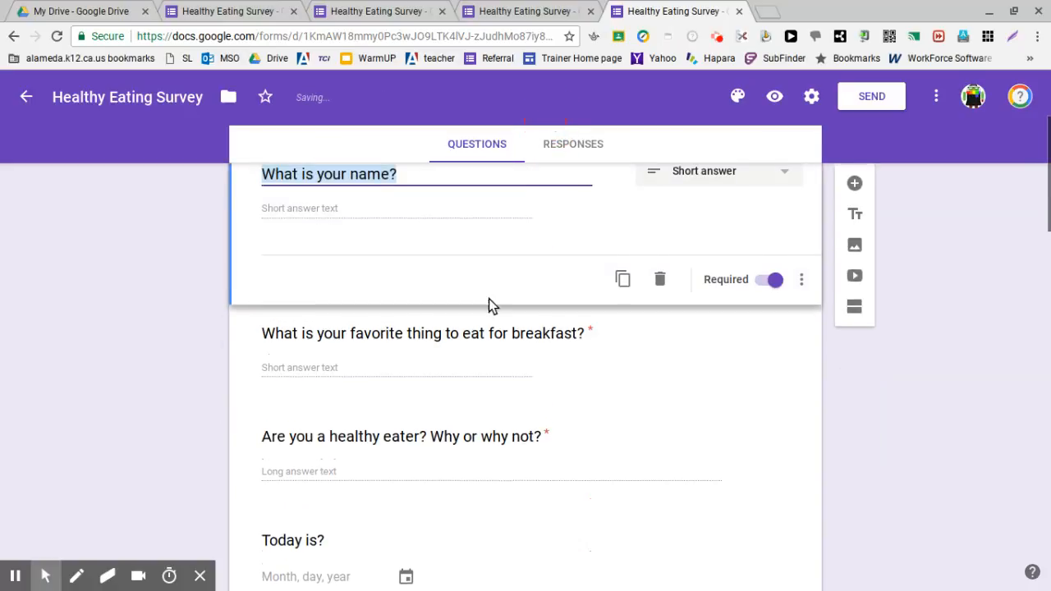
Step: Move the "Today is?" date question up to directly below the "What is your name?" question
{"action": "scroll", "coordinate": [489, 305], "scroll_direction": "down", "scroll_amount": 5}
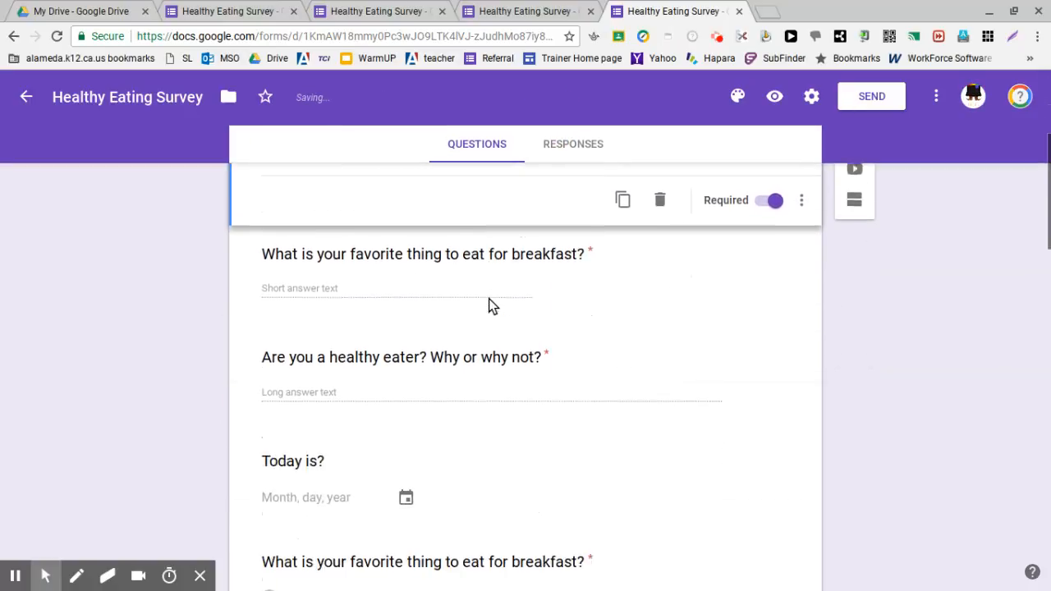
{"action": "scroll", "coordinate": [484, 328], "scroll_direction": "down", "scroll_amount": 1}
{"action": "left_click", "coordinate": [552, 366]}
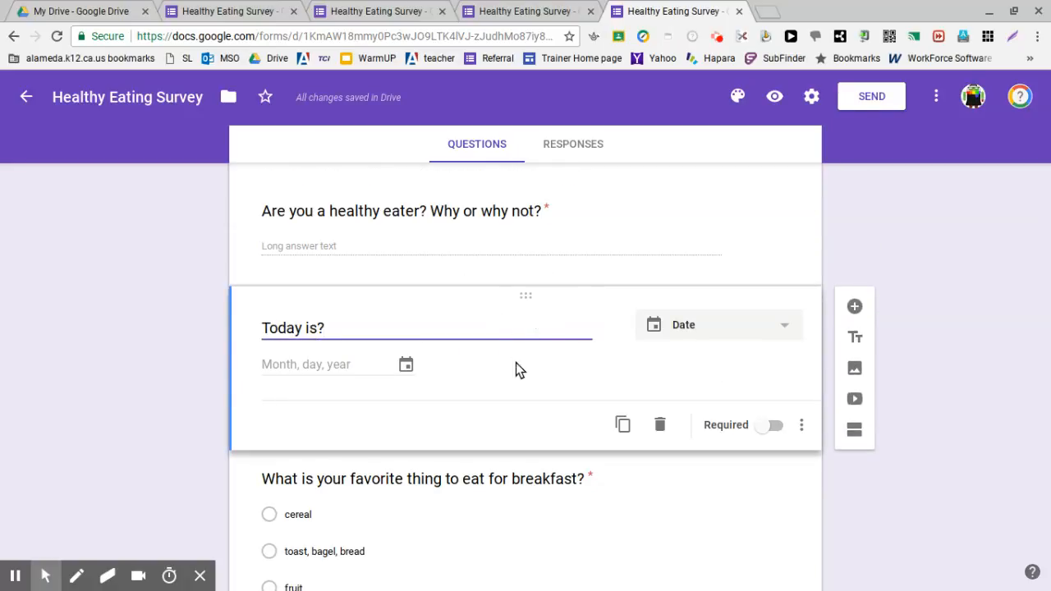
{"action": "left_click_drag", "start_coordinate": [575, 285], "coordinate": [436, 254]}
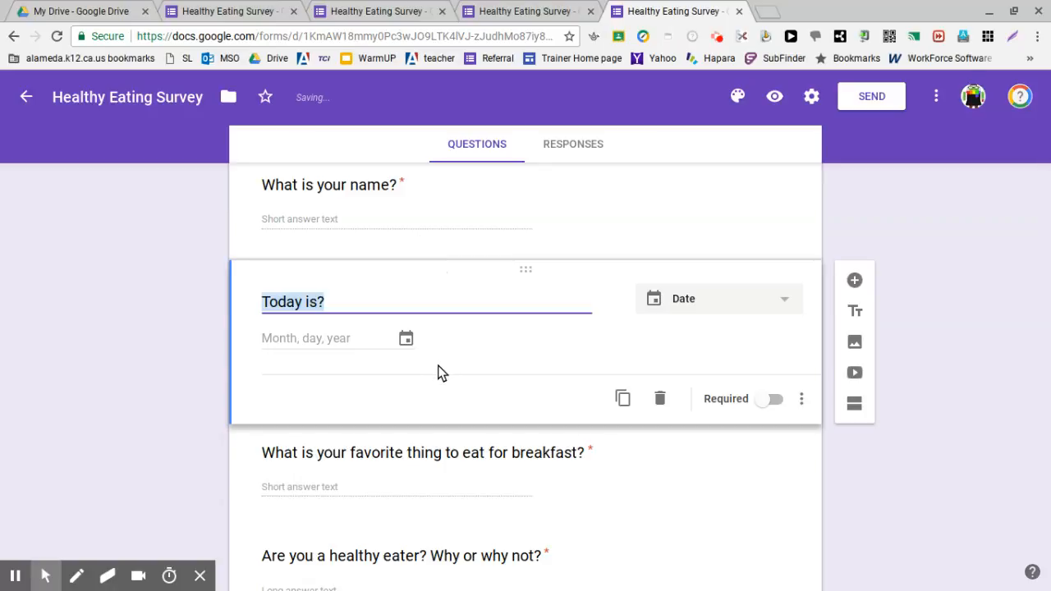
Step: Move the paragraph question "Are you a healthy eater? Why or why not?" down to directly above the "When do you eat the following items?" checkbox grid
{"action": "left_click", "coordinate": [669, 511]}
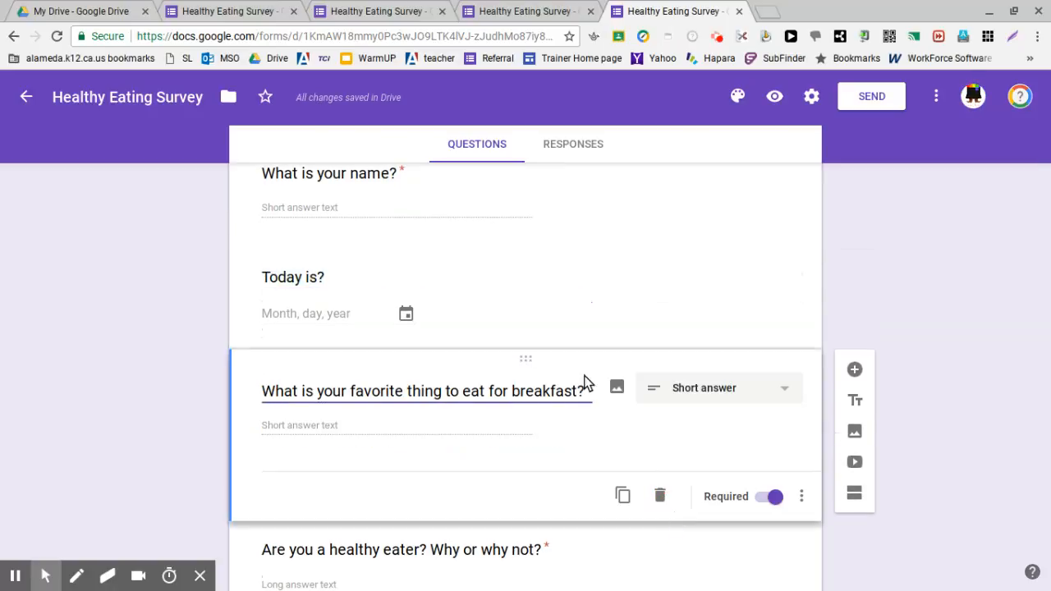
{"action": "scroll", "coordinate": [550, 450], "scroll_direction": "down", "scroll_amount": 2}
{"action": "left_click", "coordinate": [569, 427]}
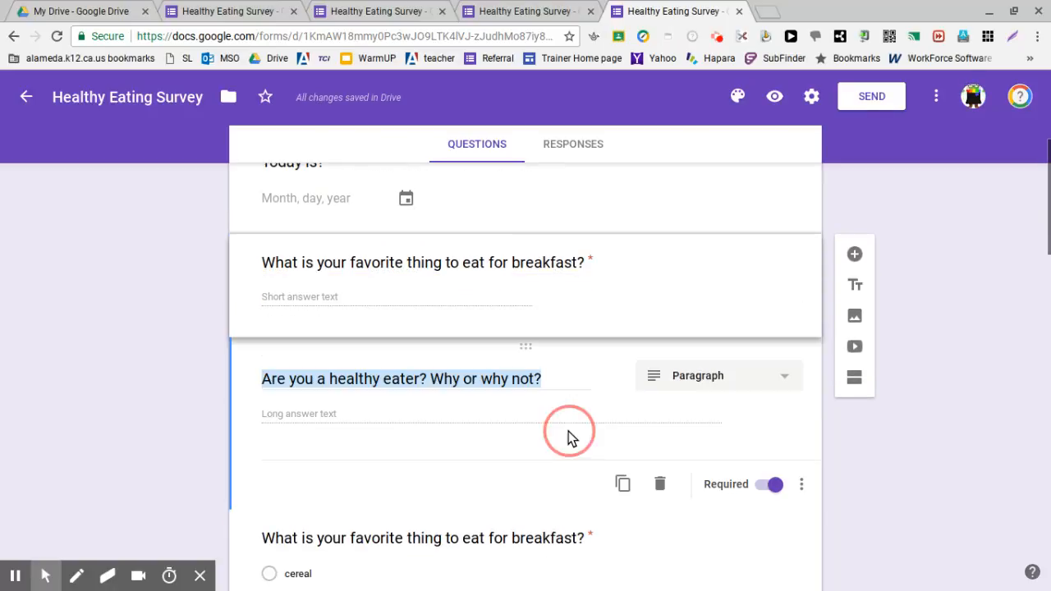
{"action": "mouse_move", "coordinate": [536, 349]}
{"action": "left_mouse_down"}
{"action": "mouse_move", "coordinate": [512, 549]}
{"action": "mouse_move", "coordinate": [521, 590]}
{"action": "left_mouse_up"}
{"action": "scroll", "coordinate": [508, 543], "scroll_direction": "down", "scroll_amount": 6}
{"action": "scroll", "coordinate": [509, 329], "scroll_direction": "up", "scroll_amount": 3}
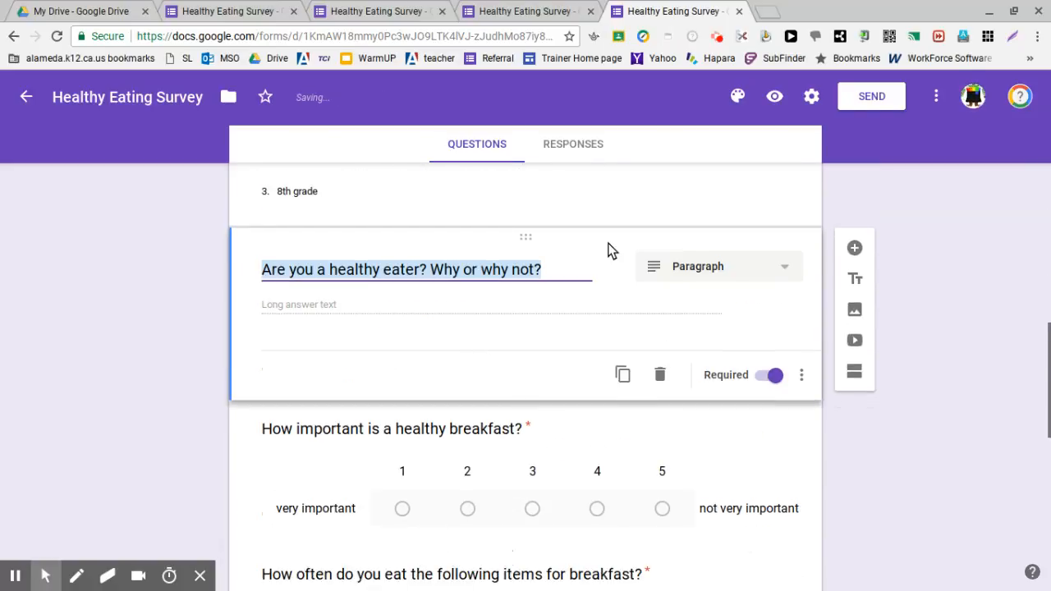
{"action": "left_click", "coordinate": [585, 237]}
{"action": "mouse_move", "coordinate": [586, 243]}
{"action": "left_mouse_down"}
{"action": "mouse_move", "coordinate": [570, 528]}
{"action": "mouse_move", "coordinate": [559, 586]}
{"action": "mouse_move", "coordinate": [546, 583]}
{"action": "left_mouse_up"}
{"action": "scroll", "coordinate": [542, 446], "scroll_direction": "down", "scroll_amount": 4}
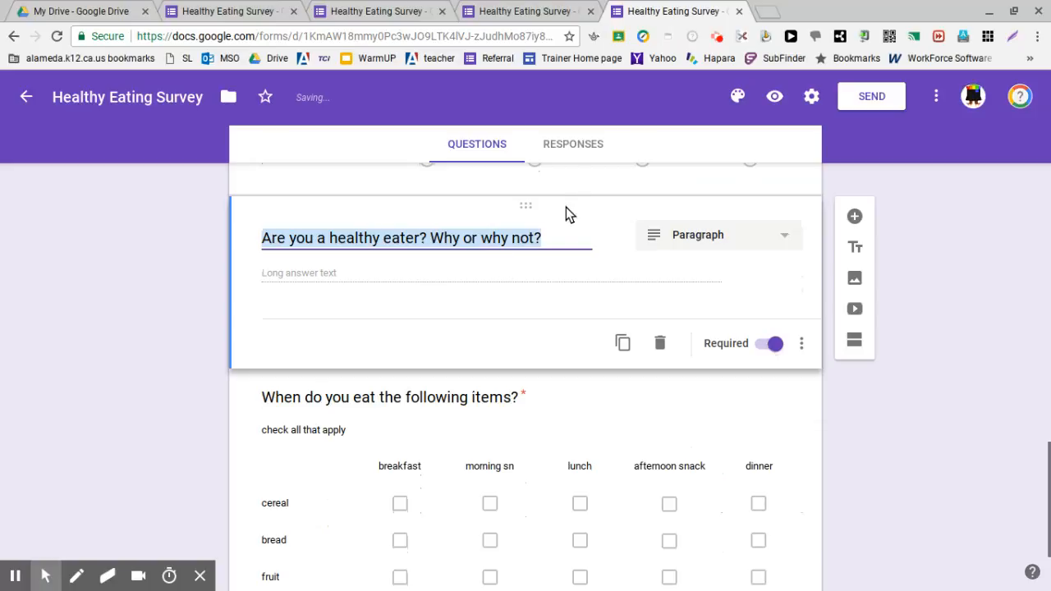
{"action": "mouse_move", "coordinate": [566, 210]}
{"action": "left_mouse_down"}
{"action": "mouse_move", "coordinate": [537, 424]}
{"action": "mouse_move", "coordinate": [559, 534]}
{"action": "left_mouse_up"}
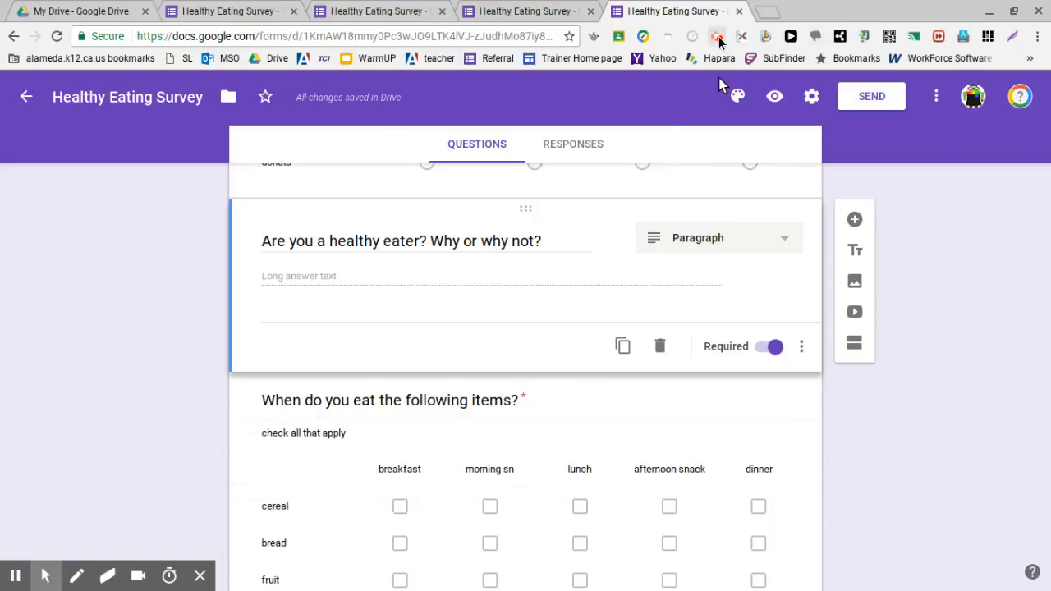
{"action": "left_click", "coordinate": [718, 38]}
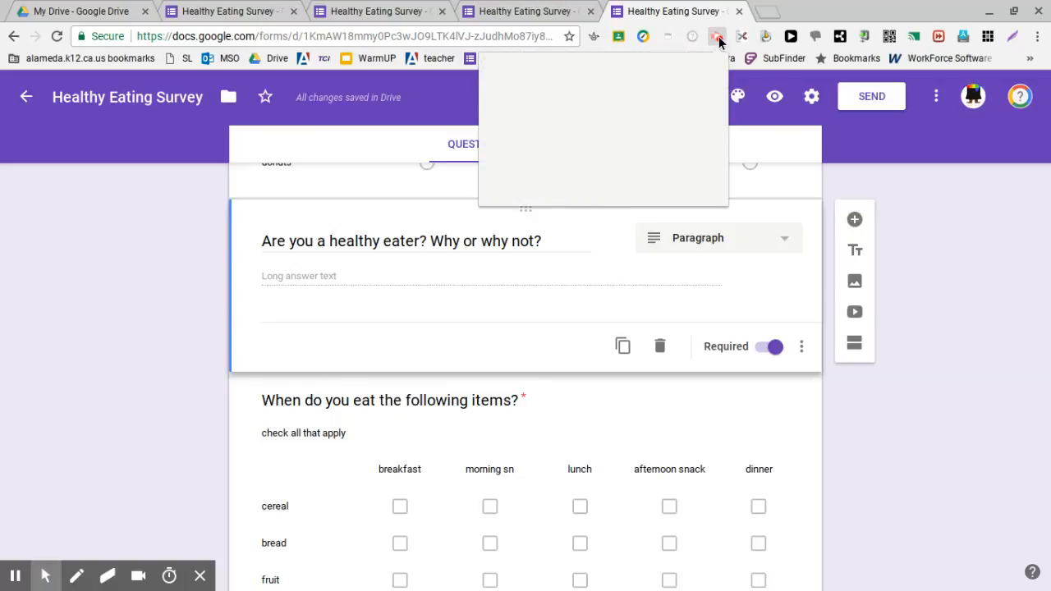